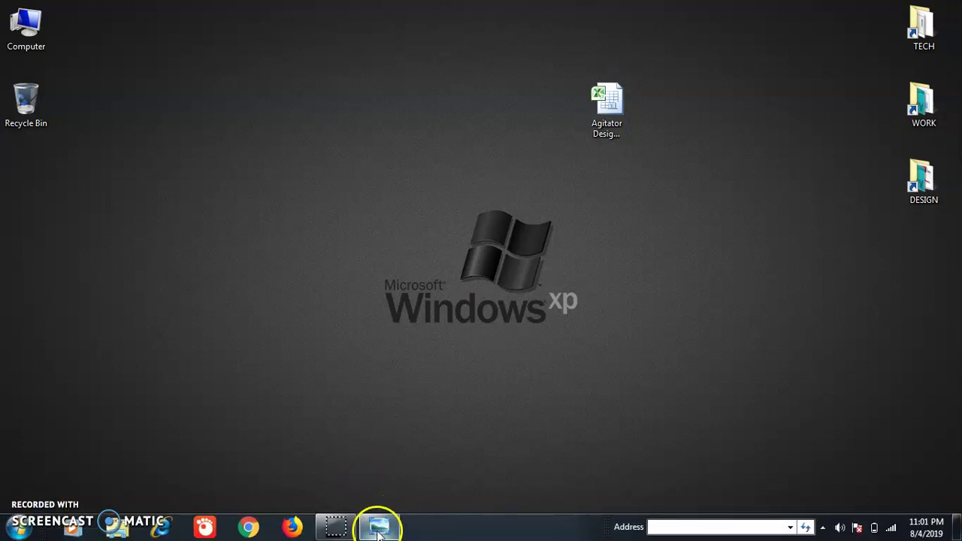
Restore the INFO.jpg window listing the Agitator Design Spreadsheet version 1.3 key changes
{"action": "left_click", "coordinate": [379, 530]}
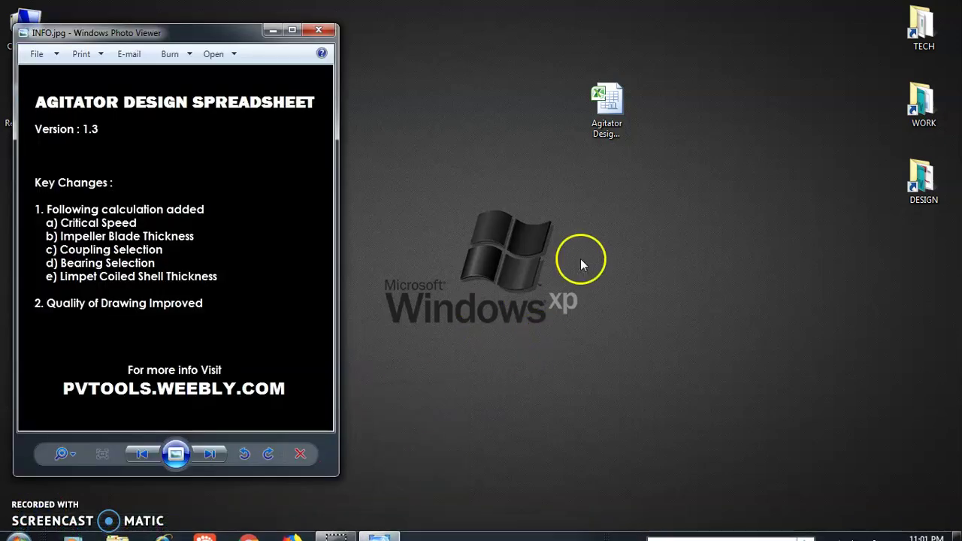
Open Agitator Design V1.3.xlsx from the desktop, choosing Don't Update for external links
{"action": "double_click", "coordinate": [603, 117]}
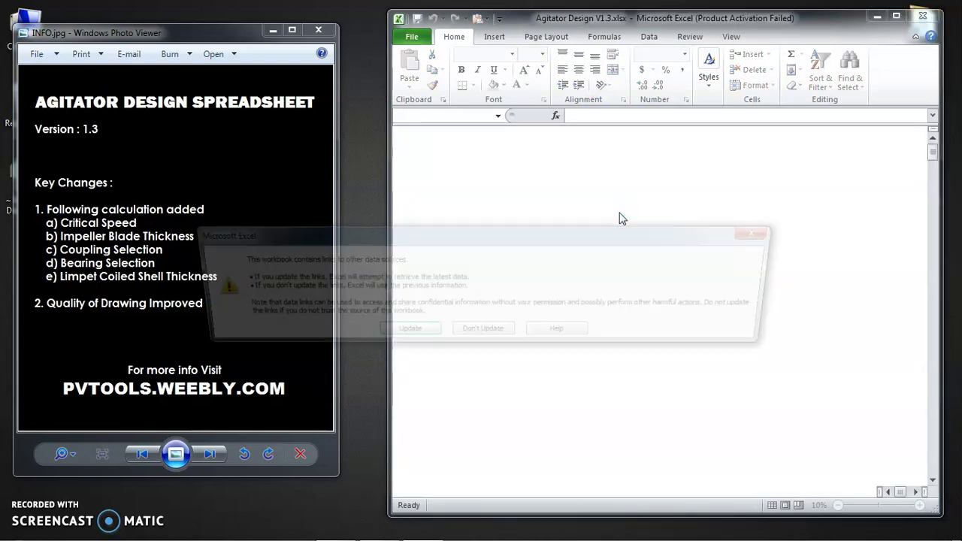
{"action": "left_click", "coordinate": [485, 341]}
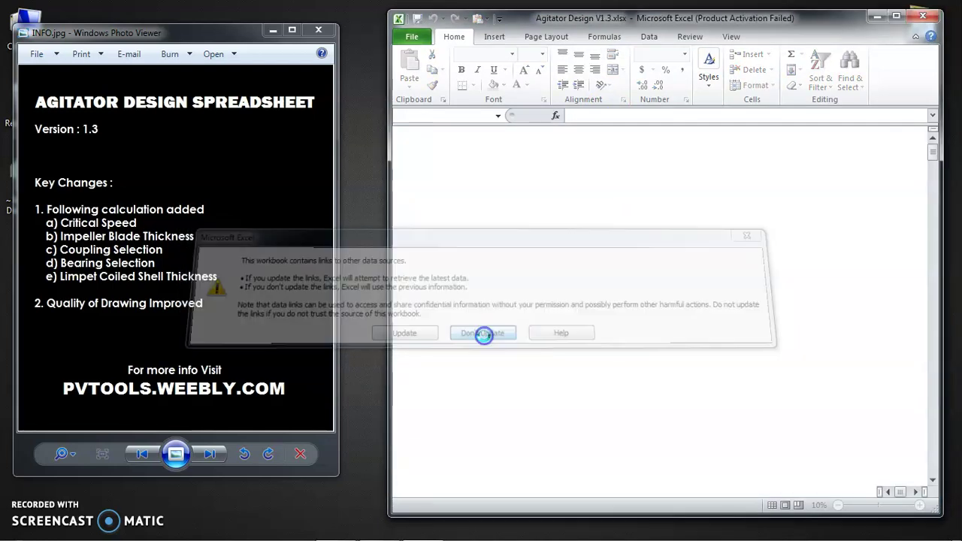
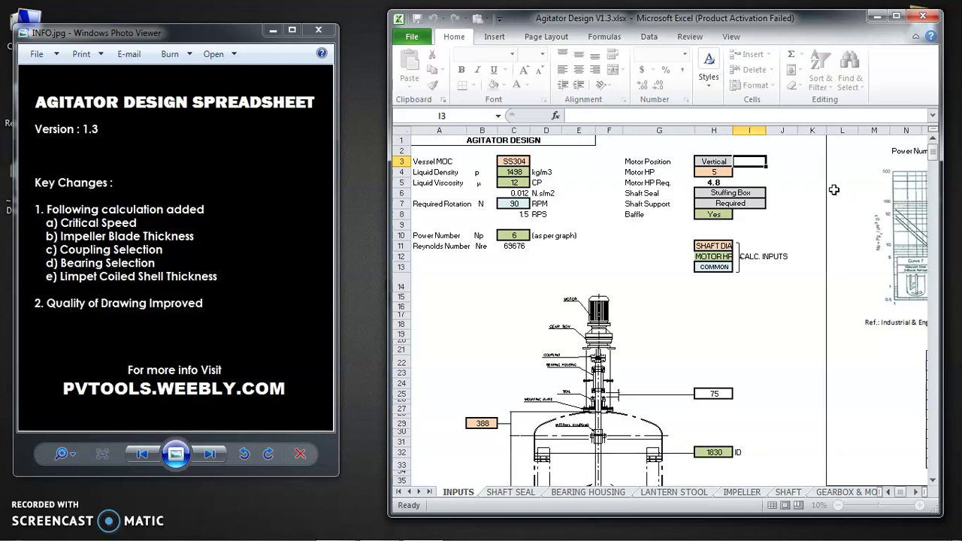
Maximize the Agitator Design V1.3 workbook window and dismiss the Office activation notice
{"action": "left_click", "coordinate": [848, 172]}
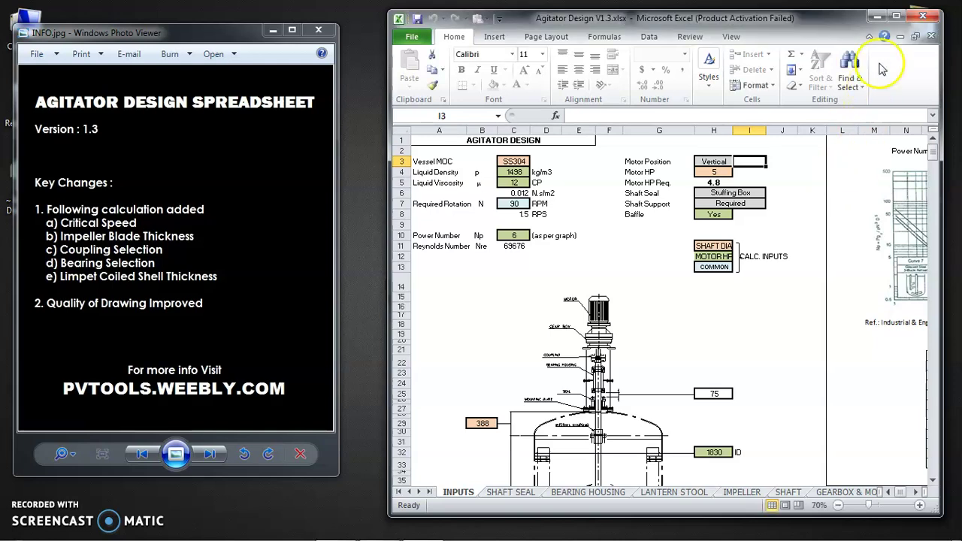
{"action": "left_click", "coordinate": [895, 16]}
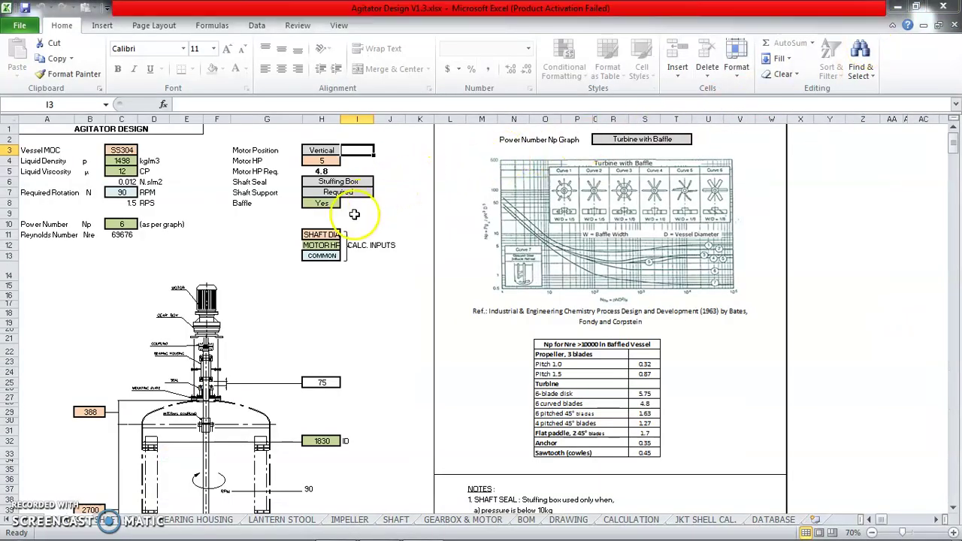
{"action": "left_click", "coordinate": [616, 412]}
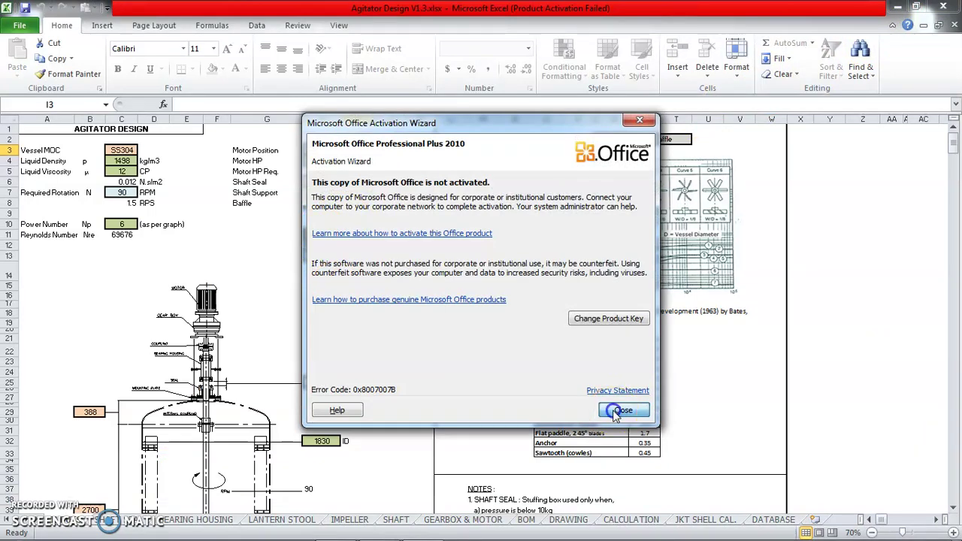
{"action": "left_click", "coordinate": [338, 26]}
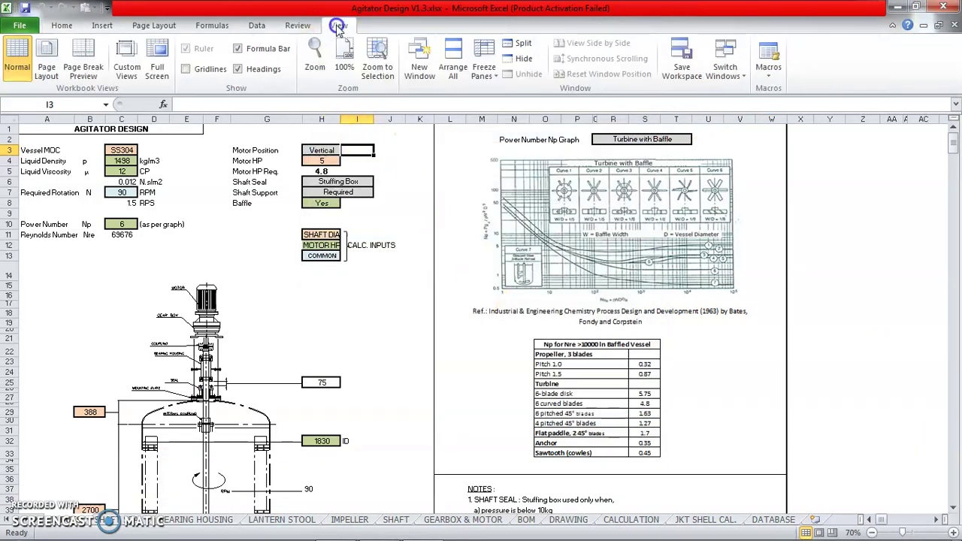
Switch the workbook to Full Screen view
{"action": "left_click", "coordinate": [158, 68]}
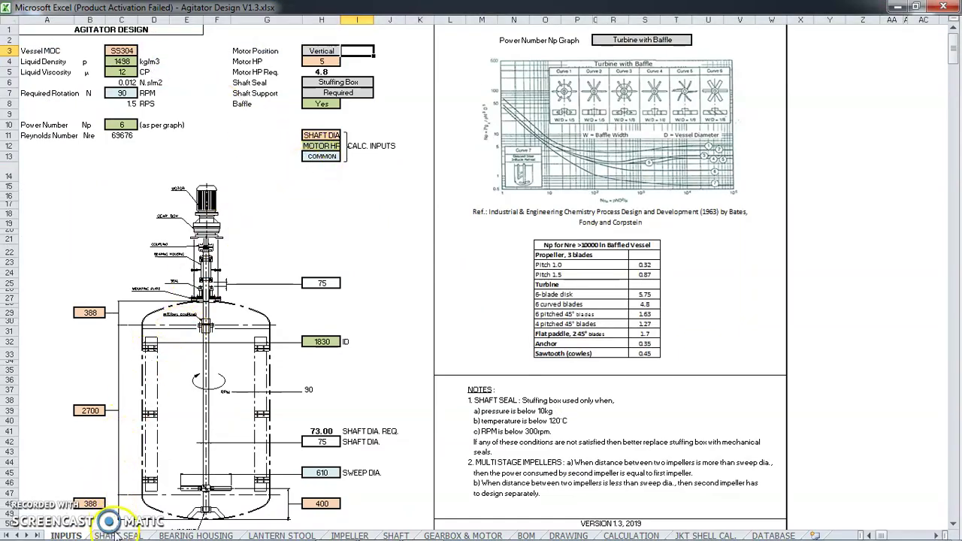
{"action": "scroll", "coordinate": [203, 427], "scroll_direction": "down", "scroll_amount": 2}
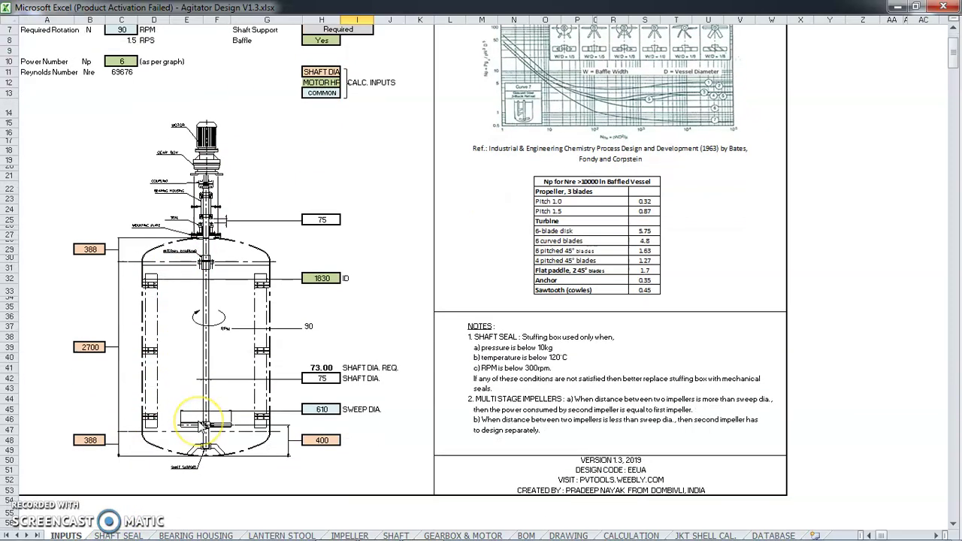
{"action": "scroll", "coordinate": [202, 427], "scroll_direction": "up", "scroll_amount": 2}
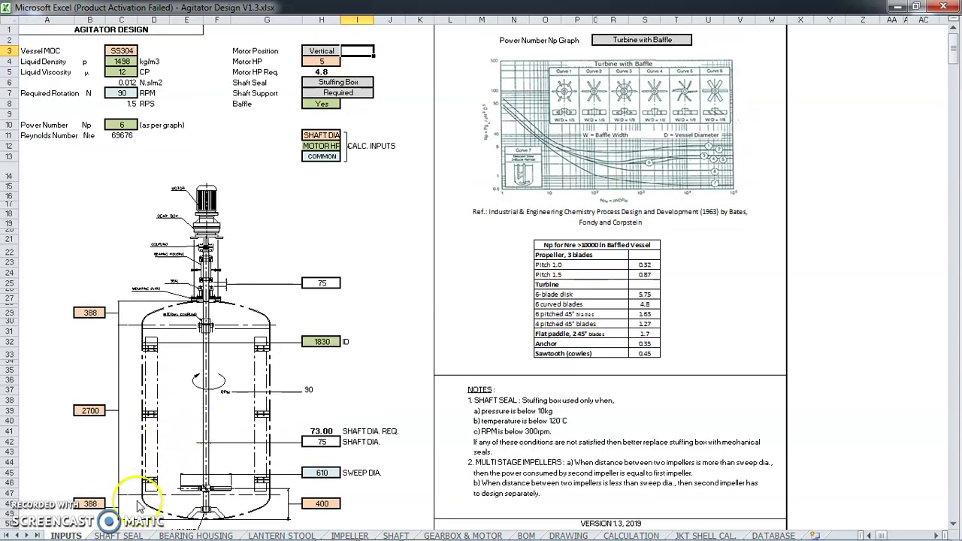
Browse the SHAFT SEAL, BEARING HOUSING, LANTERN STOOL, IMPELLER and SHAFT sheets
{"action": "left_click", "coordinate": [132, 535]}
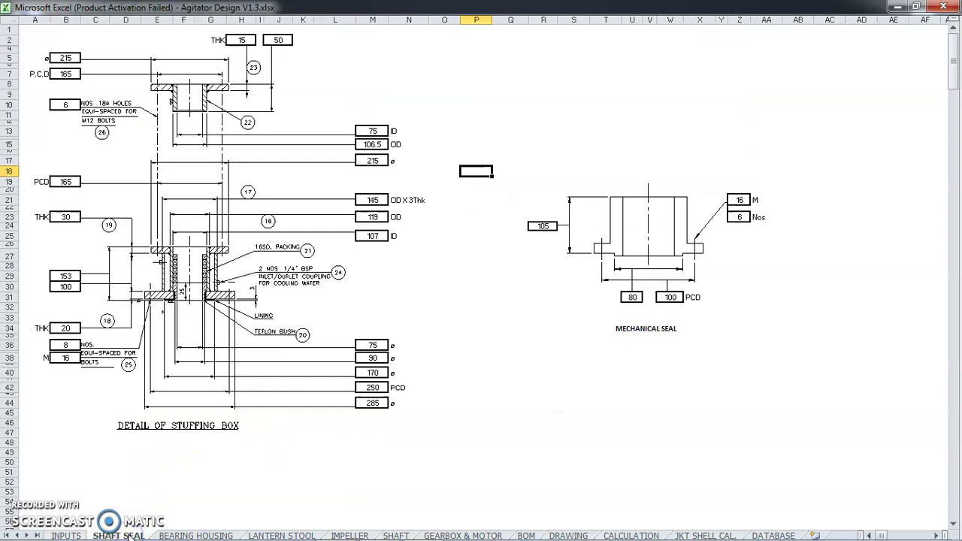
{"action": "left_click", "coordinate": [182, 536]}
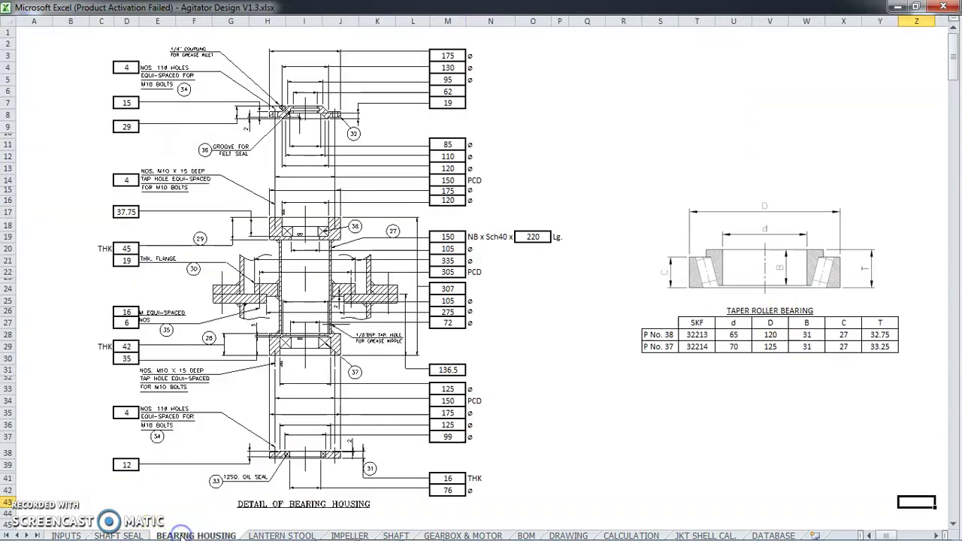
{"action": "left_click", "coordinate": [280, 536]}
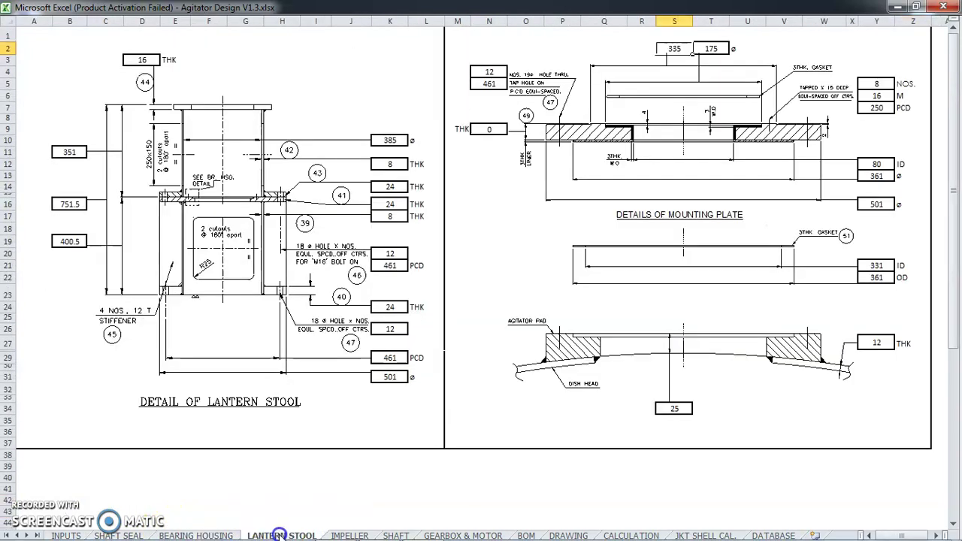
{"action": "left_click", "coordinate": [362, 536]}
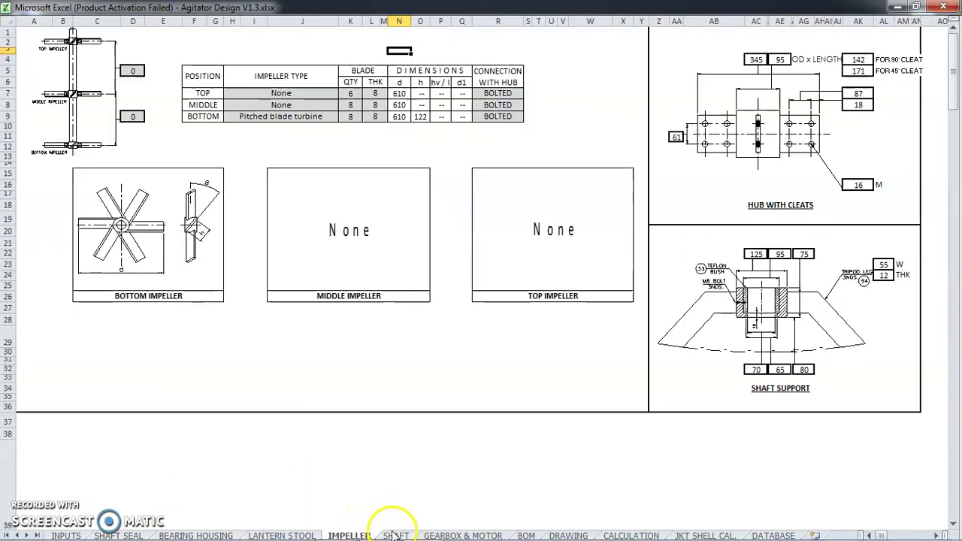
{"action": "left_click", "coordinate": [396, 534]}
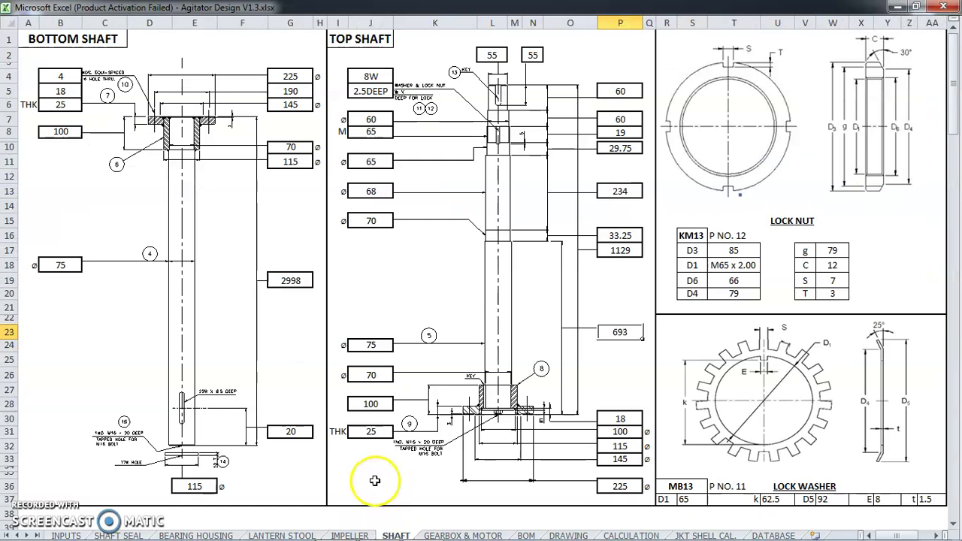
Scroll through the GEARBOX & MOTOR sheet, then move on to the BOM sheet
{"action": "left_click", "coordinate": [468, 534]}
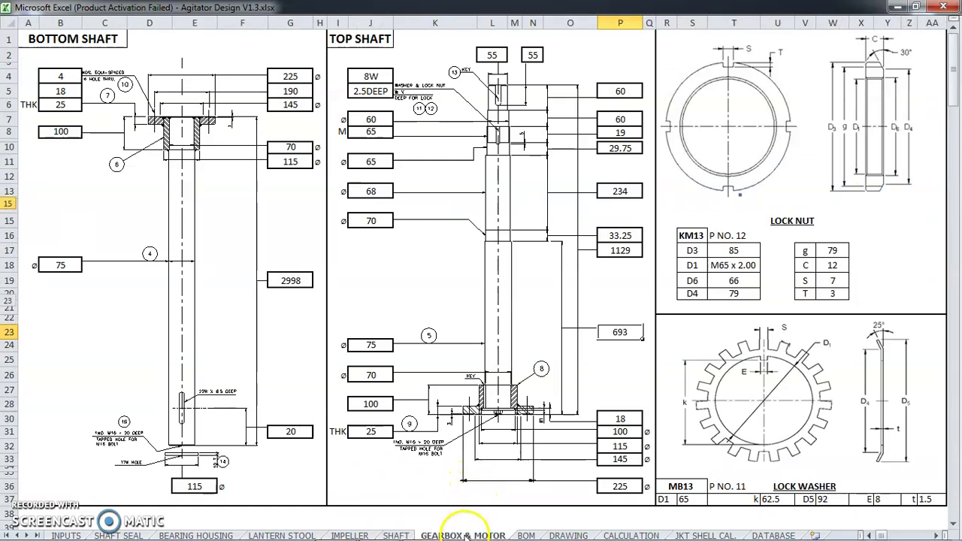
{"action": "scroll", "coordinate": [499, 499], "scroll_direction": "down", "scroll_amount": 1}
{"action": "scroll", "coordinate": [498, 499], "scroll_direction": "down", "scroll_amount": 2}
{"action": "scroll", "coordinate": [500, 496], "scroll_direction": "down", "scroll_amount": 2}
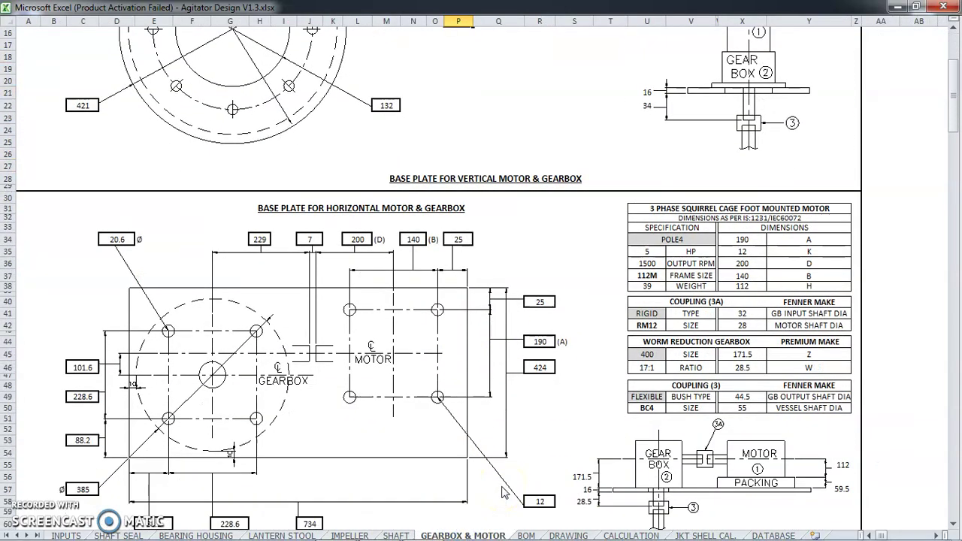
{"action": "scroll", "coordinate": [504, 493], "scroll_direction": "down", "scroll_amount": 1}
{"action": "scroll", "coordinate": [504, 492], "scroll_direction": "up", "scroll_amount": 3}
{"action": "scroll", "coordinate": [503, 493], "scroll_direction": "up", "scroll_amount": 1}
{"action": "scroll", "coordinate": [504, 492], "scroll_direction": "up", "scroll_amount": 2}
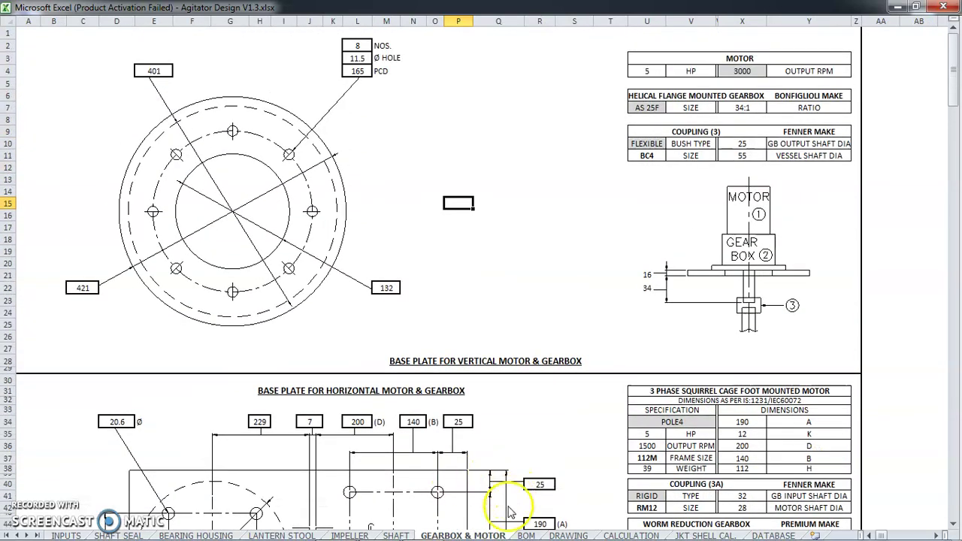
{"action": "left_click", "coordinate": [526, 535]}
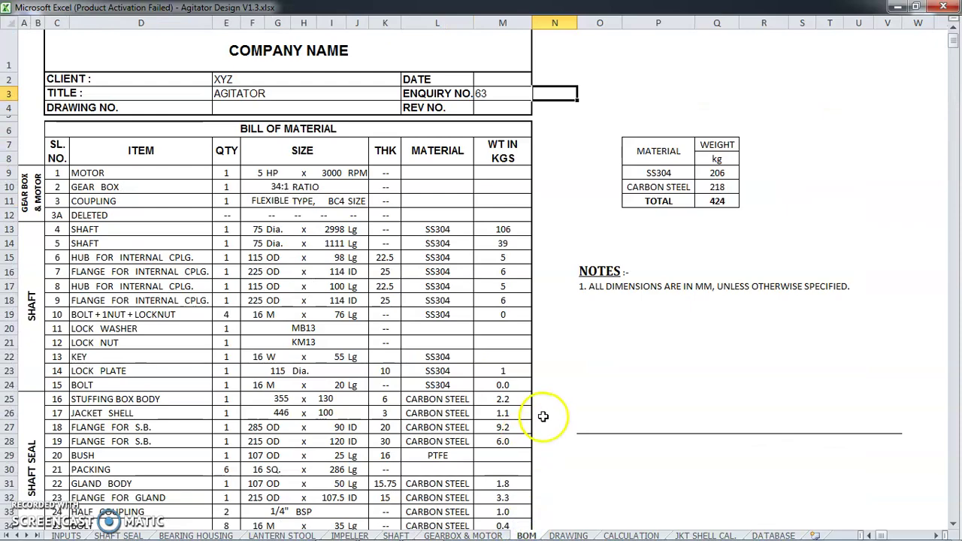
{"action": "scroll", "coordinate": [546, 414], "scroll_direction": "down", "scroll_amount": 1}
{"action": "scroll", "coordinate": [552, 410], "scroll_direction": "down", "scroll_amount": 2}
{"action": "scroll", "coordinate": [552, 410], "scroll_direction": "down", "scroll_amount": 1}
{"action": "scroll", "coordinate": [552, 410], "scroll_direction": "down", "scroll_amount": 2}
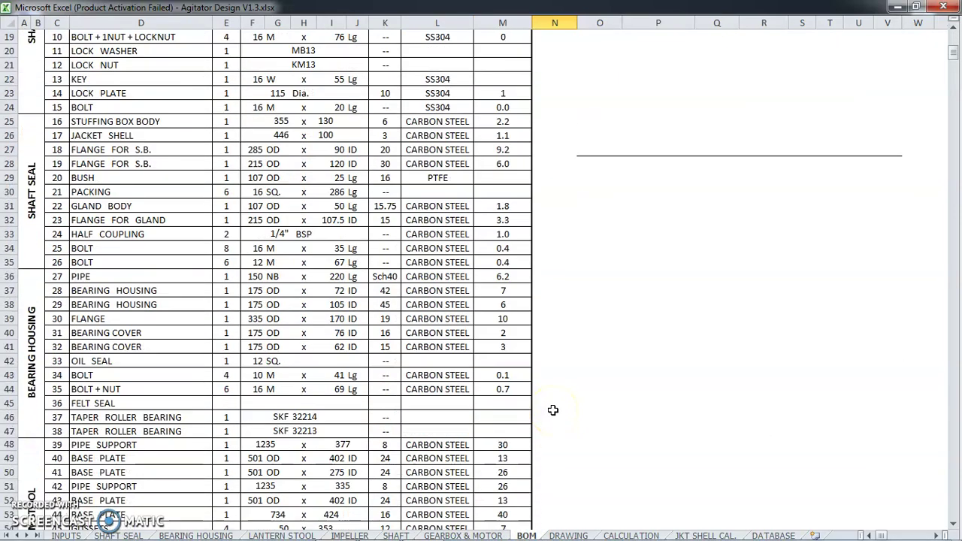
{"action": "scroll", "coordinate": [552, 410], "scroll_direction": "down", "scroll_amount": 2}
{"action": "scroll", "coordinate": [553, 412], "scroll_direction": "down", "scroll_amount": 3}
{"action": "scroll", "coordinate": [552, 411], "scroll_direction": "down", "scroll_amount": 1}
{"action": "scroll", "coordinate": [552, 412], "scroll_direction": "down", "scroll_amount": 2}
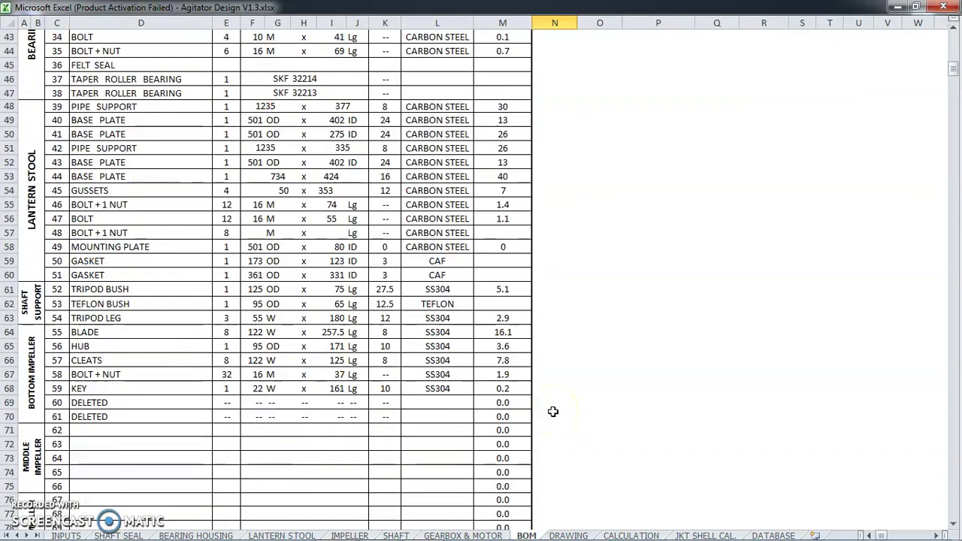
{"action": "scroll", "coordinate": [553, 411], "scroll_direction": "down", "scroll_amount": 2}
{"action": "scroll", "coordinate": [553, 411], "scroll_direction": "up", "scroll_amount": 3}
{"action": "scroll", "coordinate": [552, 411], "scroll_direction": "up", "scroll_amount": 4}
{"action": "scroll", "coordinate": [553, 411], "scroll_direction": "up", "scroll_amount": 3}
{"action": "scroll", "coordinate": [553, 412], "scroll_direction": "up", "scroll_amount": 4}
{"action": "scroll", "coordinate": [553, 412], "scroll_direction": "up", "scroll_amount": 2}
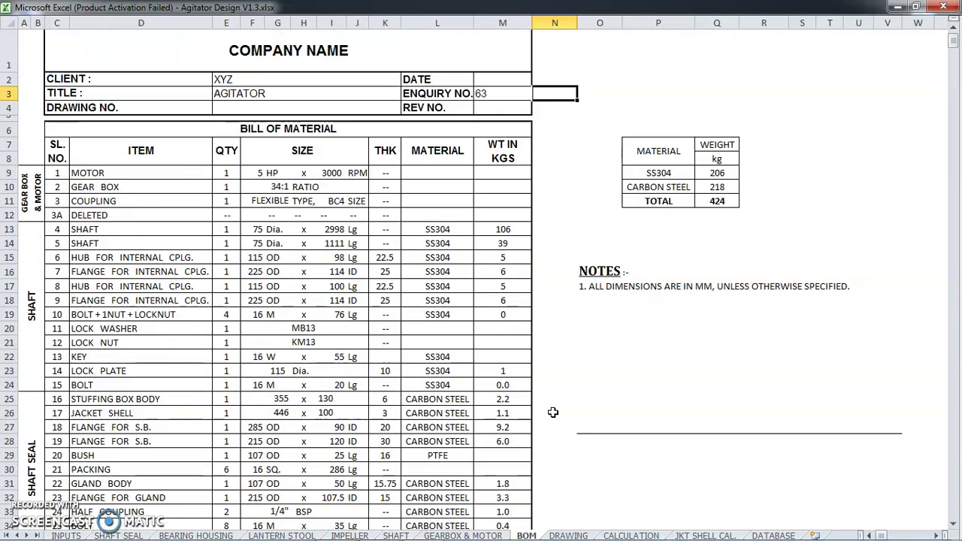
Open the DRAWING sheet and scroll down through the general arrangement drawing
{"action": "left_click", "coordinate": [571, 535]}
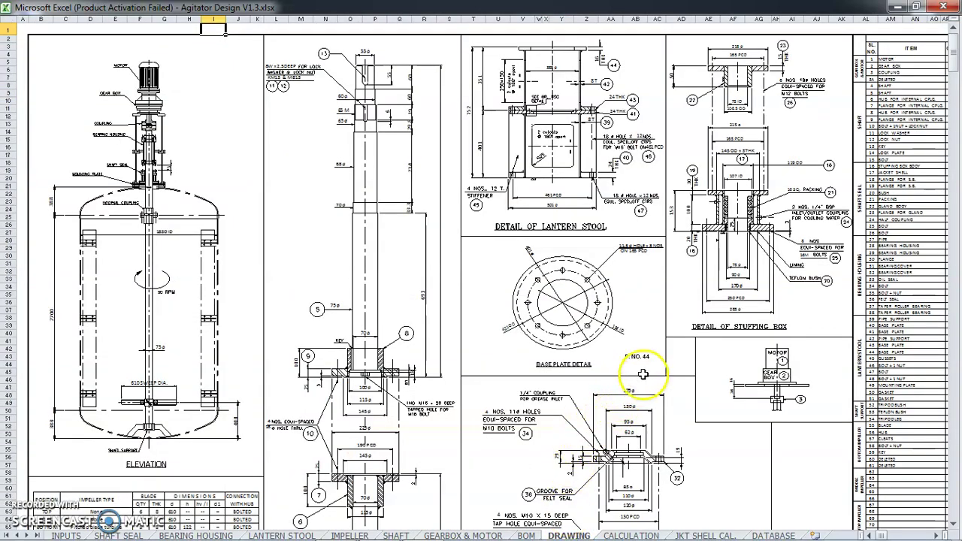
{"action": "scroll", "coordinate": [647, 376], "scroll_direction": "down", "scroll_amount": 4}
{"action": "scroll", "coordinate": [646, 380], "scroll_direction": "down", "scroll_amount": 6}
{"action": "scroll", "coordinate": [646, 380], "scroll_direction": "down", "scroll_amount": 2}
{"action": "scroll", "coordinate": [646, 380], "scroll_direction": "down", "scroll_amount": 1}
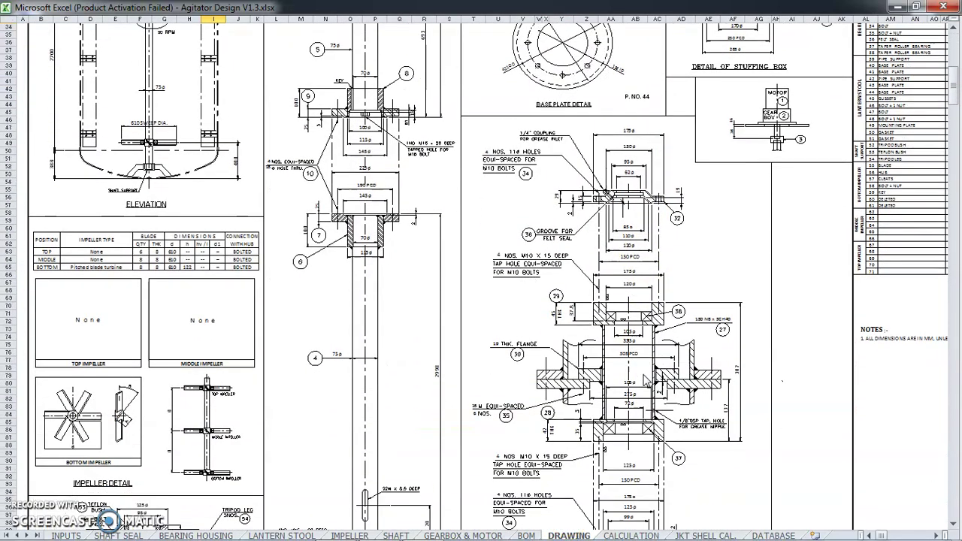
{"action": "scroll", "coordinate": [645, 381], "scroll_direction": "down", "scroll_amount": 1}
{"action": "scroll", "coordinate": [646, 381], "scroll_direction": "down", "scroll_amount": 2}
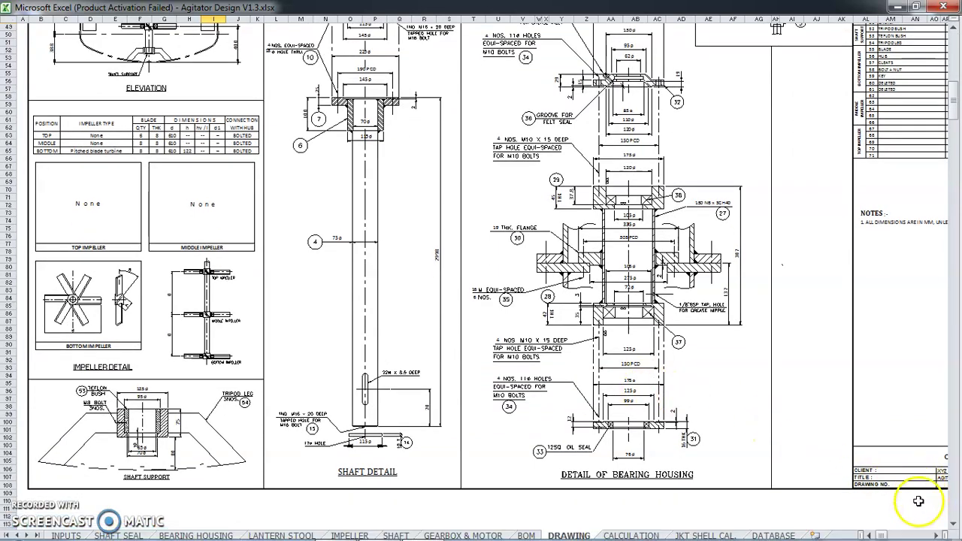
Bring the drawing's right side into view, then return to its top-left corner
{"action": "left_click", "coordinate": [936, 535]}
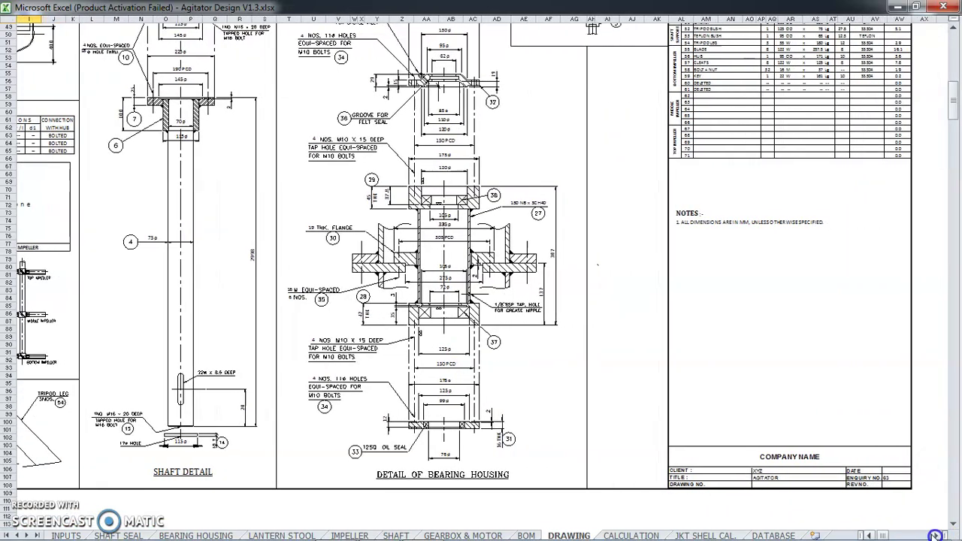
{"action": "scroll", "coordinate": [827, 406], "scroll_direction": "up", "scroll_amount": 4}
{"action": "scroll", "coordinate": [826, 440], "scroll_direction": "up", "scroll_amount": 4}
{"action": "scroll", "coordinate": [827, 440], "scroll_direction": "up", "scroll_amount": 2}
{"action": "scroll", "coordinate": [827, 442], "scroll_direction": "up", "scroll_amount": 2}
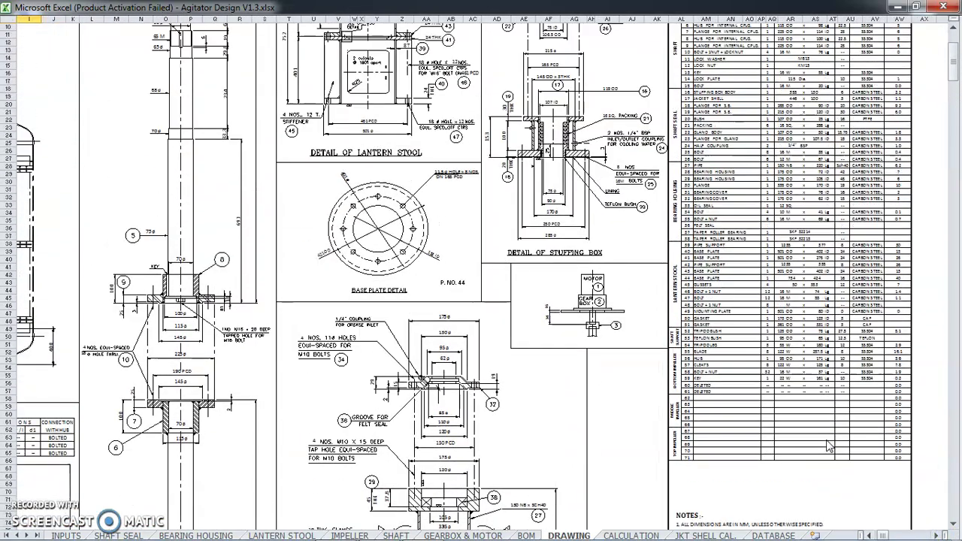
{"action": "scroll", "coordinate": [827, 442], "scroll_direction": "up", "scroll_amount": 2}
{"action": "scroll", "coordinate": [828, 443], "scroll_direction": "up", "scroll_amount": 2}
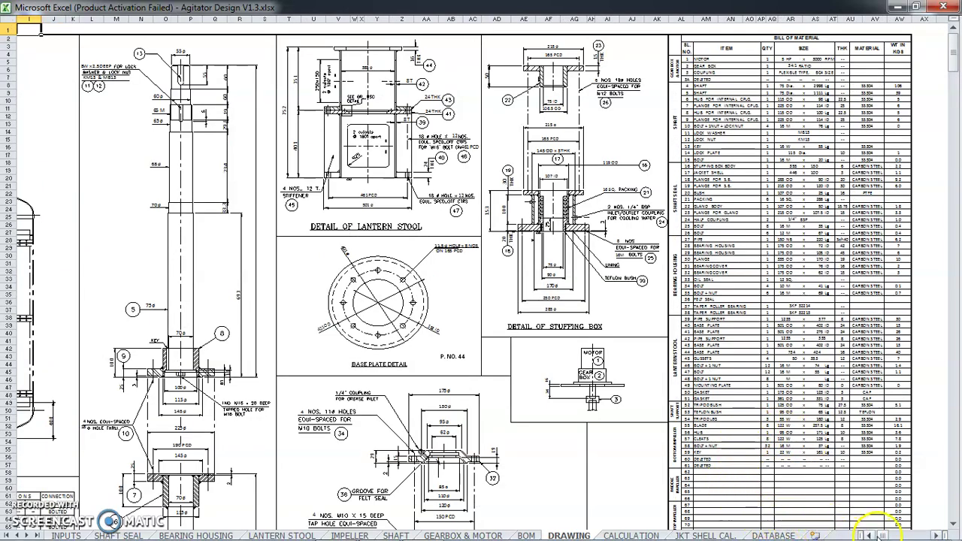
{"action": "scroll", "coordinate": [872, 534], "scroll_direction": "left", "scroll_amount": 8}
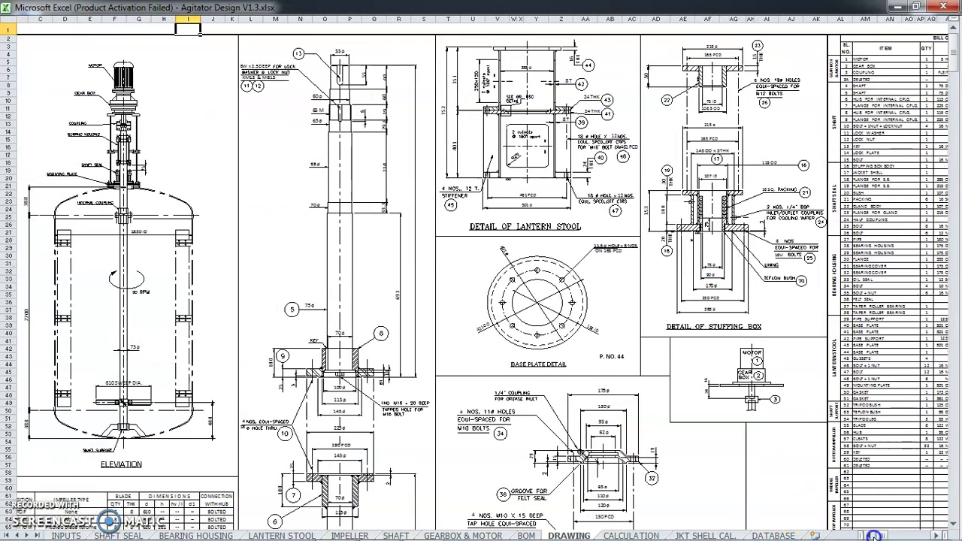
Open the CALCULATION sheet and scroll down through its calculations
{"action": "left_click", "coordinate": [635, 536]}
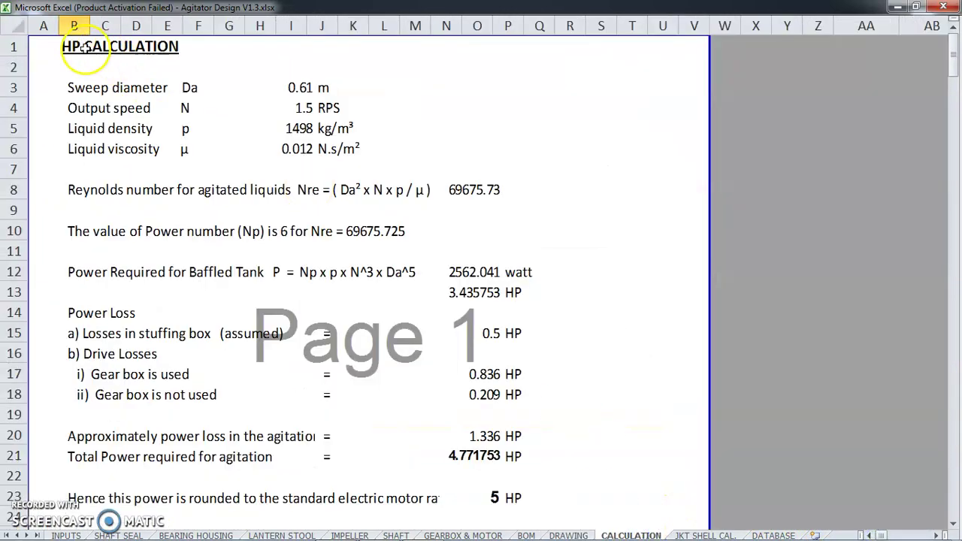
{"action": "scroll", "coordinate": [97, 139], "scroll_direction": "down", "scroll_amount": 8}
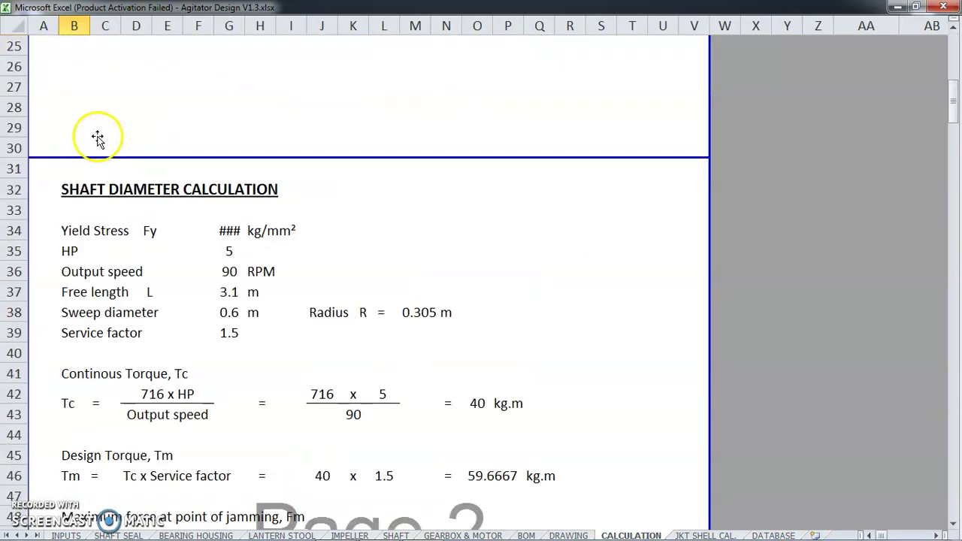
{"action": "scroll", "coordinate": [97, 137], "scroll_direction": "down", "scroll_amount": 1}
{"action": "left_click", "coordinate": [97, 137]}
{"action": "scroll", "coordinate": [97, 135], "scroll_direction": "down", "scroll_amount": 3}
{"action": "scroll", "coordinate": [94, 133], "scroll_direction": "down", "scroll_amount": 4}
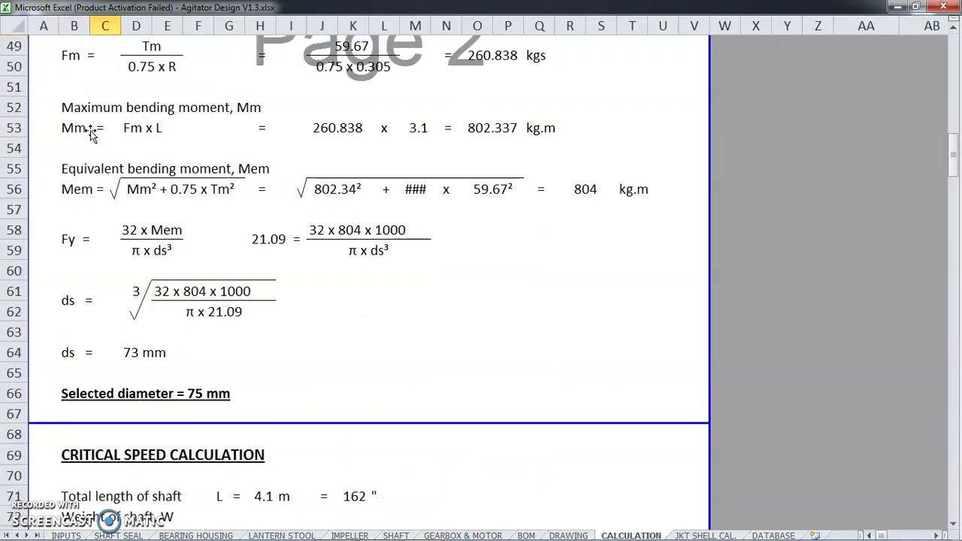
{"action": "scroll", "coordinate": [90, 133], "scroll_direction": "down", "scroll_amount": 4}
Scroll from the CRITICAL SPEED CALCULATION heading down through the following calculations
{"action": "left_click", "coordinate": [72, 210]}
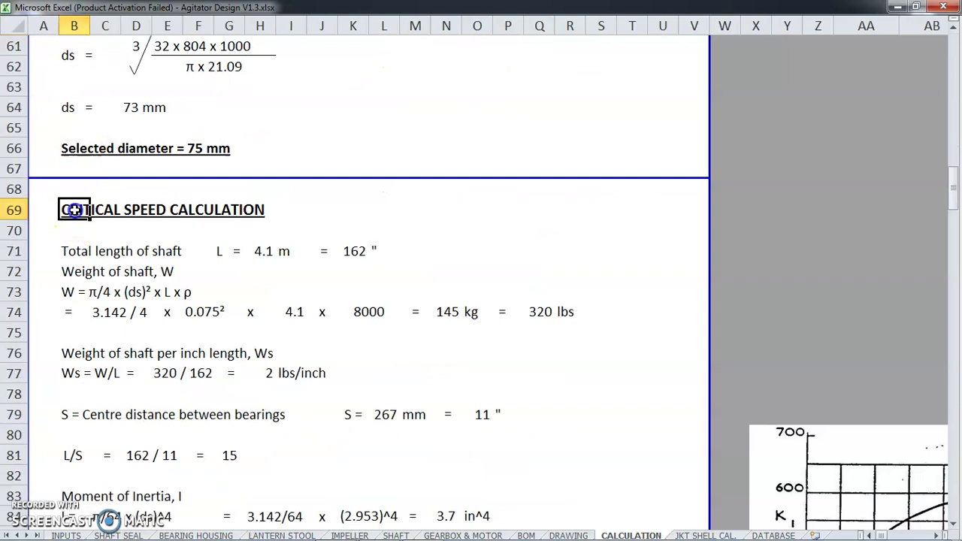
{"action": "scroll", "coordinate": [75, 209], "scroll_direction": "down", "scroll_amount": 4}
{"action": "scroll", "coordinate": [76, 209], "scroll_direction": "down", "scroll_amount": 3}
{"action": "scroll", "coordinate": [76, 209], "scroll_direction": "down", "scroll_amount": 2}
{"action": "scroll", "coordinate": [76, 209], "scroll_direction": "down", "scroll_amount": 2}
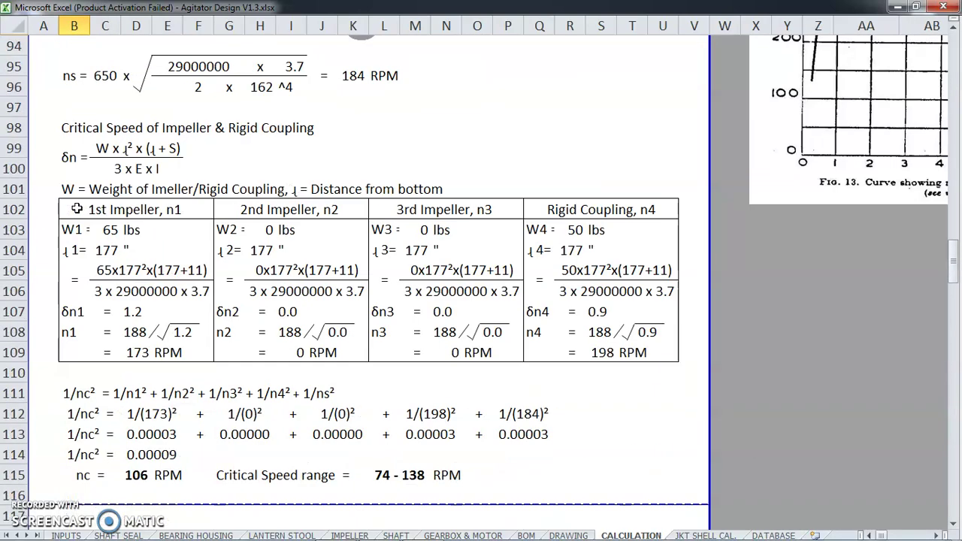
{"action": "scroll", "coordinate": [76, 208], "scroll_direction": "down", "scroll_amount": 5}
{"action": "scroll", "coordinate": [76, 209], "scroll_direction": "down", "scroll_amount": 1}
{"action": "scroll", "coordinate": [80, 169], "scroll_direction": "down", "scroll_amount": 2}
{"action": "scroll", "coordinate": [81, 169], "scroll_direction": "down", "scroll_amount": 4}
{"action": "scroll", "coordinate": [82, 171], "scroll_direction": "down", "scroll_amount": 5}
{"action": "scroll", "coordinate": [83, 171], "scroll_direction": "down", "scroll_amount": 2}
{"action": "scroll", "coordinate": [83, 170], "scroll_direction": "up", "scroll_amount": 1}
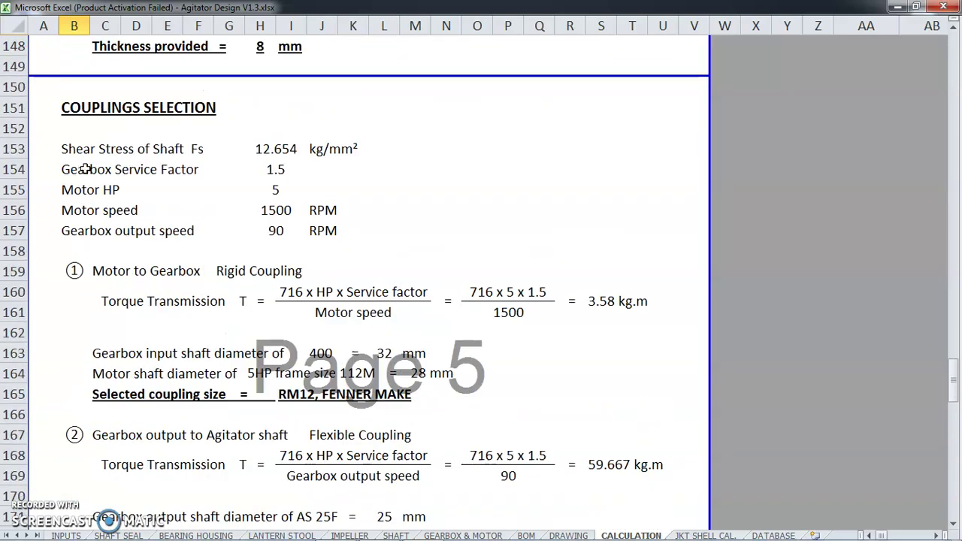
Review the Couplings and Bearing Selection sections, then go to the JKT SHELL CAL. sheet
{"action": "left_click", "coordinate": [93, 98]}
{"action": "scroll", "coordinate": [84, 104], "scroll_direction": "down", "scroll_amount": 4}
{"action": "scroll", "coordinate": [84, 104], "scroll_direction": "down", "scroll_amount": 4}
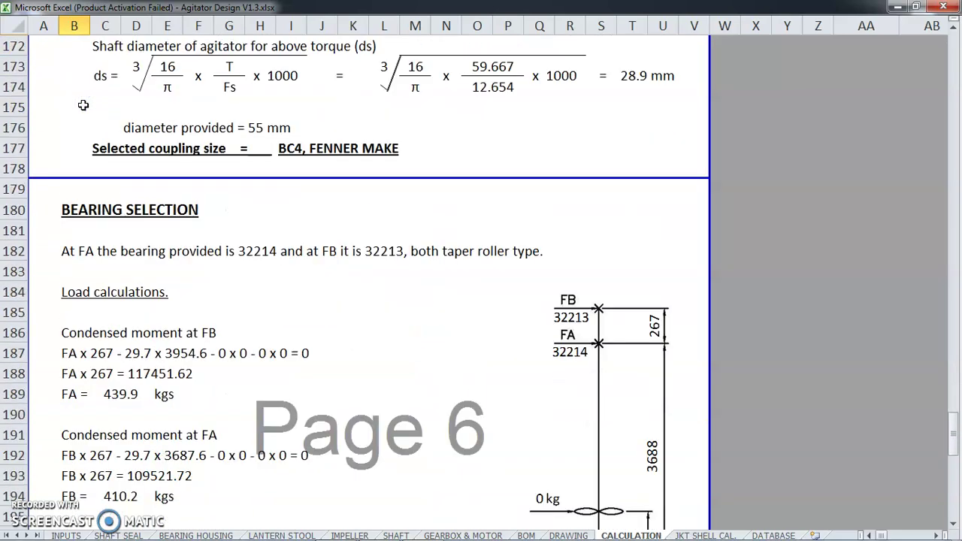
{"action": "scroll", "coordinate": [83, 105], "scroll_direction": "down", "scroll_amount": 2}
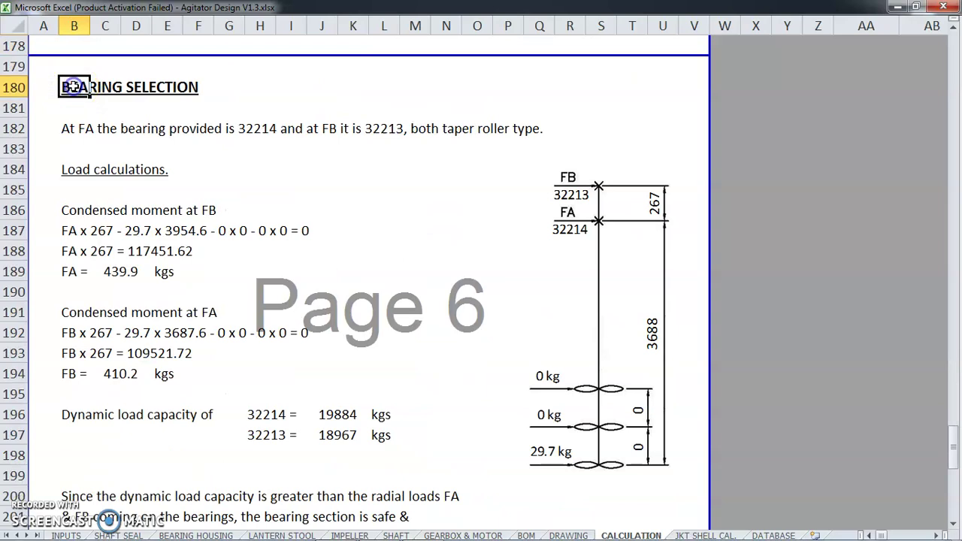
{"action": "scroll", "coordinate": [73, 87], "scroll_direction": "down", "scroll_amount": 3}
{"action": "left_click", "coordinate": [688, 535]}
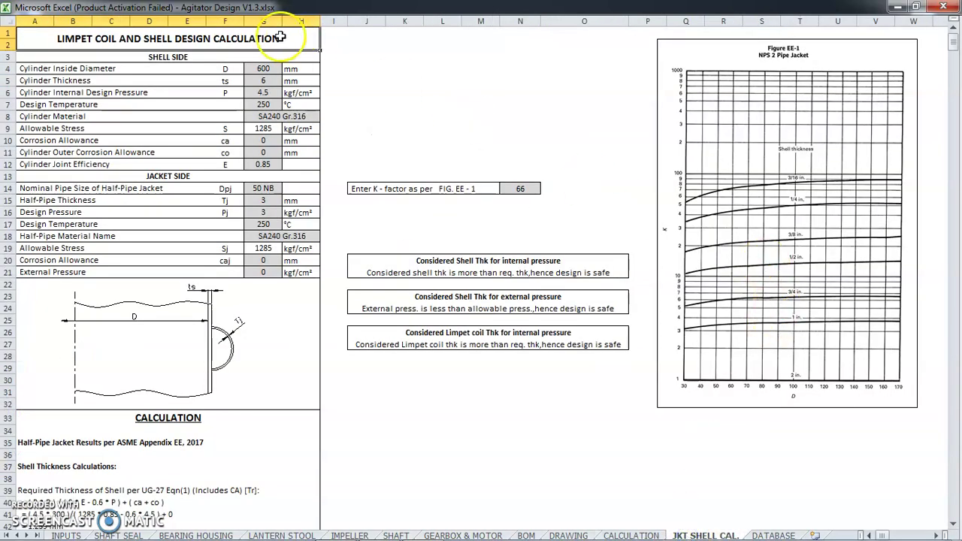
{"action": "scroll", "coordinate": [348, 139], "scroll_direction": "down", "scroll_amount": 1}
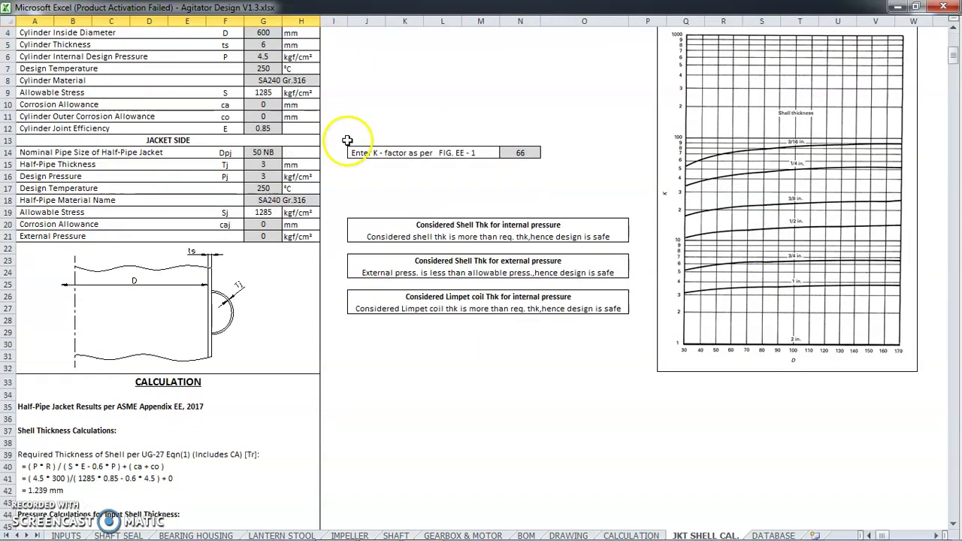
{"action": "scroll", "coordinate": [348, 140], "scroll_direction": "down", "scroll_amount": 3}
{"action": "scroll", "coordinate": [215, 276], "scroll_direction": "down", "scroll_amount": 4}
{"action": "scroll", "coordinate": [215, 276], "scroll_direction": "down", "scroll_amount": 1}
{"action": "scroll", "coordinate": [215, 276], "scroll_direction": "down", "scroll_amount": 2}
{"action": "scroll", "coordinate": [215, 275], "scroll_direction": "down", "scroll_amount": 2}
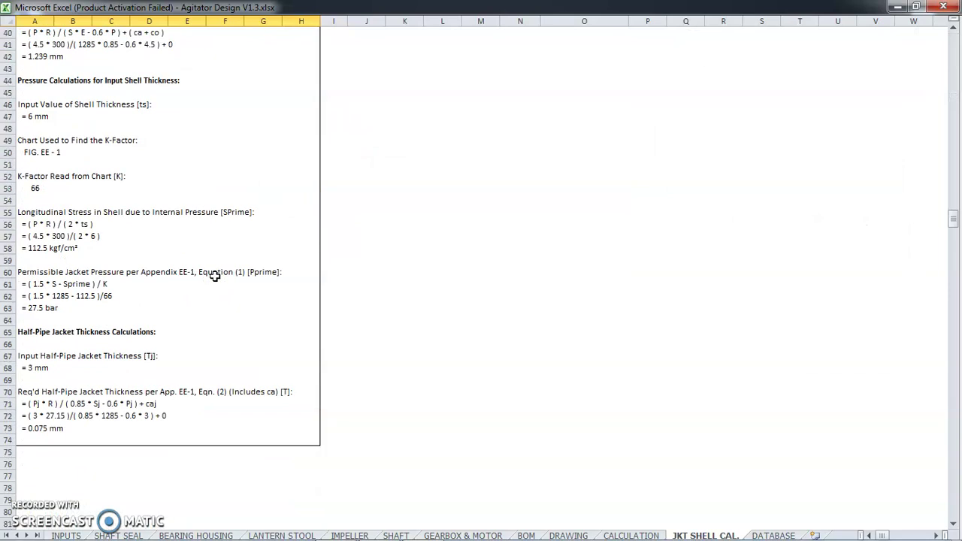
{"action": "scroll", "coordinate": [215, 276], "scroll_direction": "up", "scroll_amount": 4}
{"action": "scroll", "coordinate": [215, 275], "scroll_direction": "up", "scroll_amount": 4}
{"action": "scroll", "coordinate": [216, 278], "scroll_direction": "up", "scroll_amount": 3}
{"action": "scroll", "coordinate": [217, 282], "scroll_direction": "up", "scroll_amount": 2}
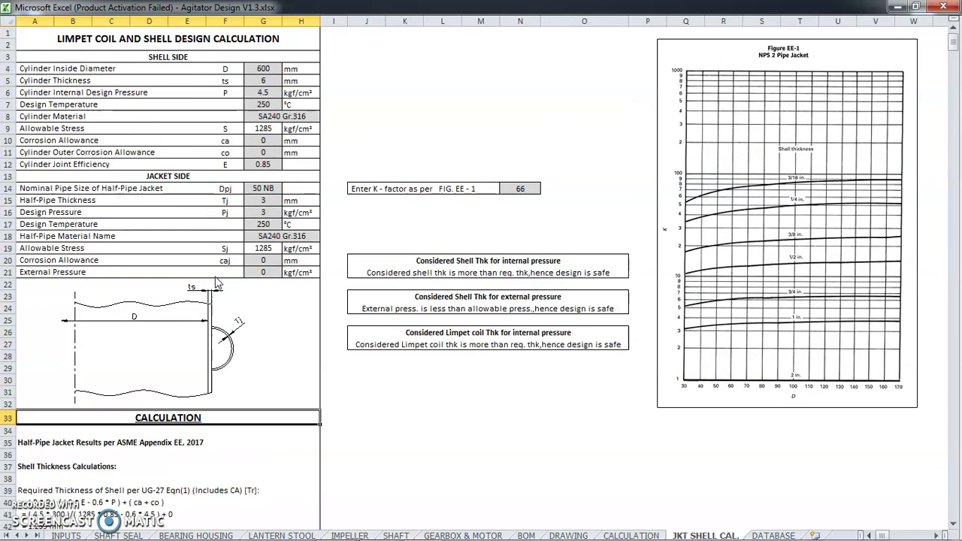
Open the DATABASE sheet and scroll down through its dimensional tables
{"action": "left_click", "coordinate": [768, 535]}
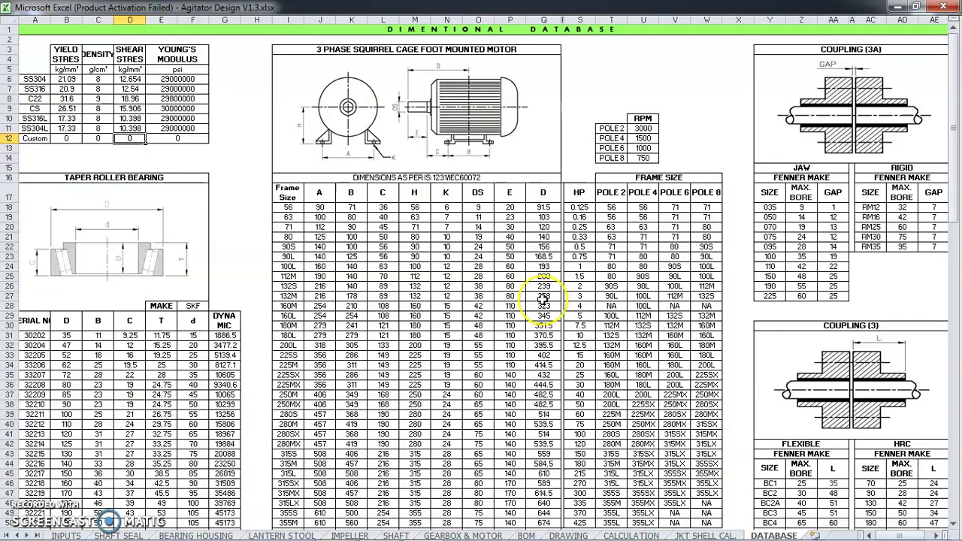
{"action": "scroll", "coordinate": [545, 296], "scroll_direction": "down", "scroll_amount": 3}
{"action": "scroll", "coordinate": [543, 299], "scroll_direction": "down", "scroll_amount": 2}
{"action": "scroll", "coordinate": [543, 299], "scroll_direction": "down", "scroll_amount": 4}
{"action": "scroll", "coordinate": [543, 299], "scroll_direction": "down", "scroll_amount": 1}
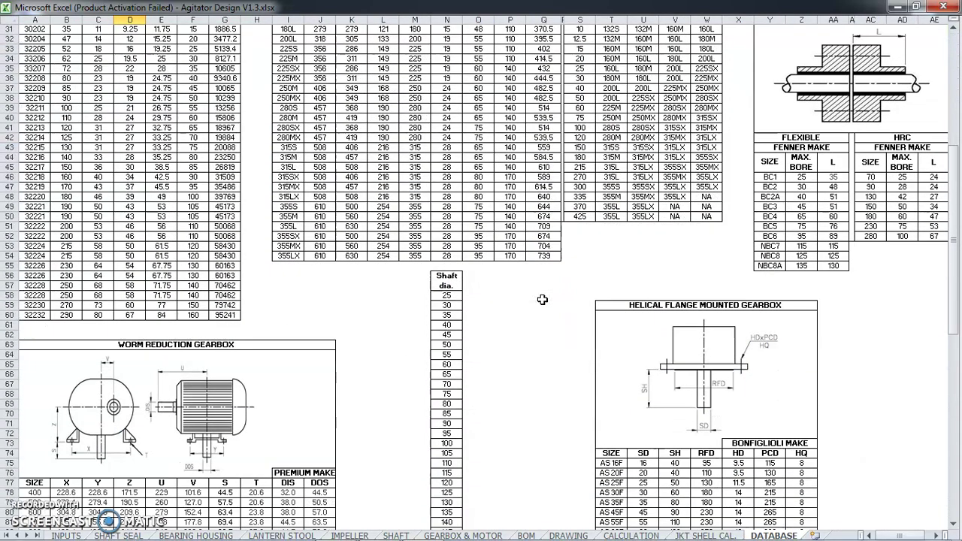
{"action": "scroll", "coordinate": [543, 299], "scroll_direction": "down", "scroll_amount": 3}
{"action": "scroll", "coordinate": [543, 299], "scroll_direction": "down", "scroll_amount": 1}
{"action": "scroll", "coordinate": [543, 299], "scroll_direction": "down", "scroll_amount": 4}
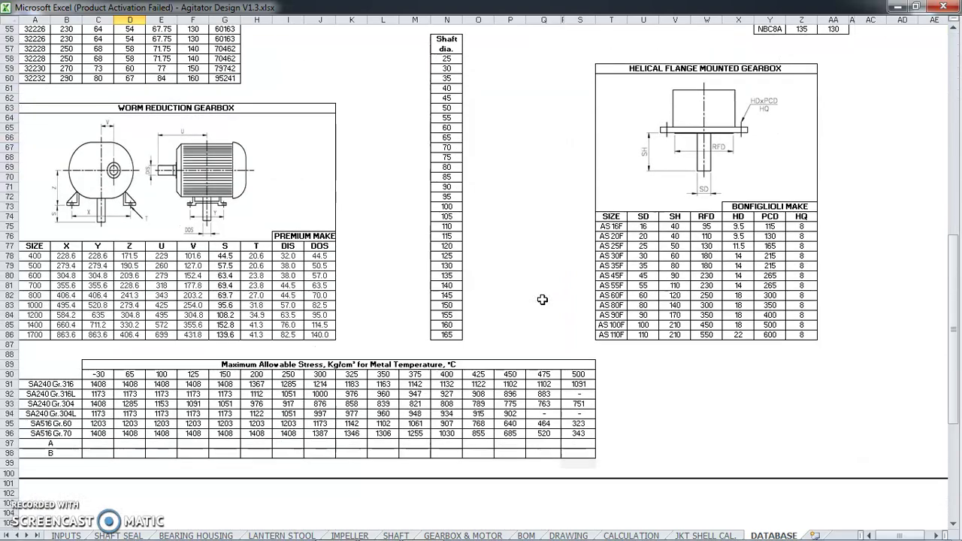
Scroll back to the top of the DATABASE tables and return to the INPUTS sheet
{"action": "scroll", "coordinate": [543, 299], "scroll_direction": "up", "scroll_amount": 2}
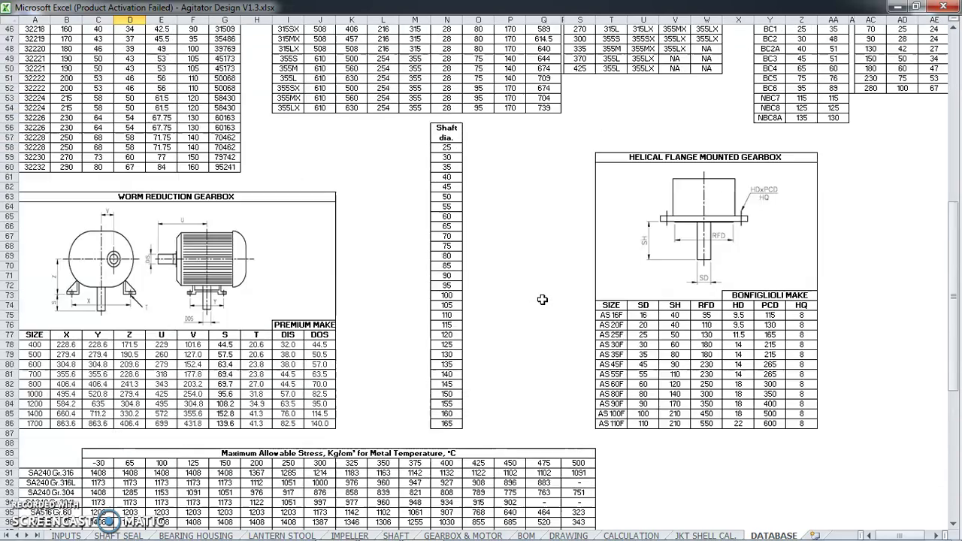
{"action": "scroll", "coordinate": [543, 300], "scroll_direction": "up", "scroll_amount": 3}
{"action": "scroll", "coordinate": [543, 299], "scroll_direction": "up", "scroll_amount": 6}
{"action": "scroll", "coordinate": [543, 299], "scroll_direction": "up", "scroll_amount": 4}
{"action": "scroll", "coordinate": [543, 300], "scroll_direction": "up", "scroll_amount": 1}
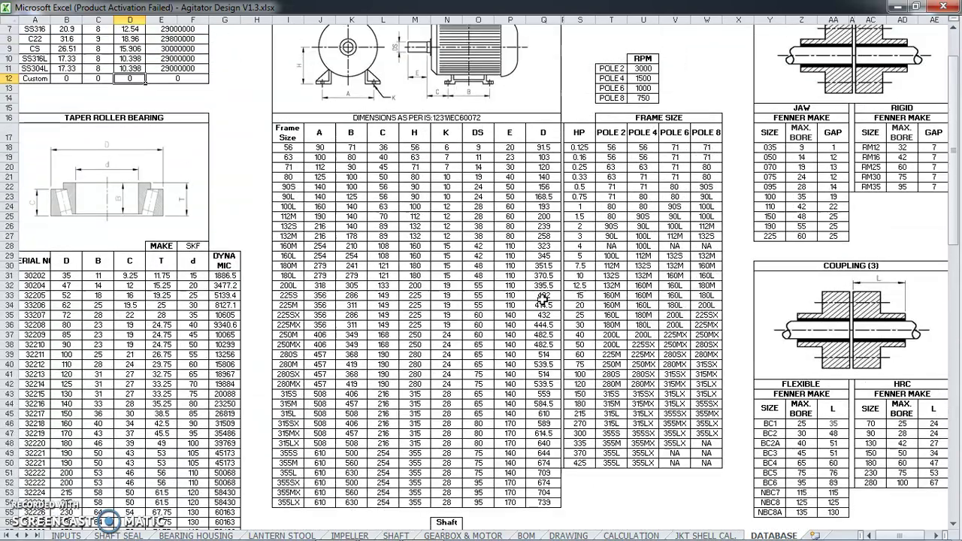
{"action": "scroll", "coordinate": [543, 299], "scroll_direction": "up", "scroll_amount": 1}
{"action": "scroll", "coordinate": [543, 299], "scroll_direction": "up", "scroll_amount": 1}
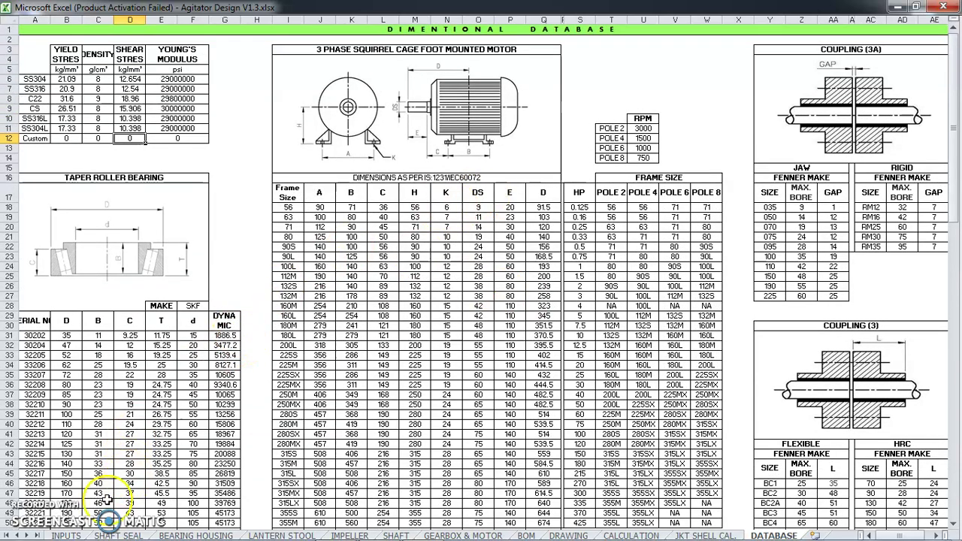
{"action": "left_click", "coordinate": [69, 535]}
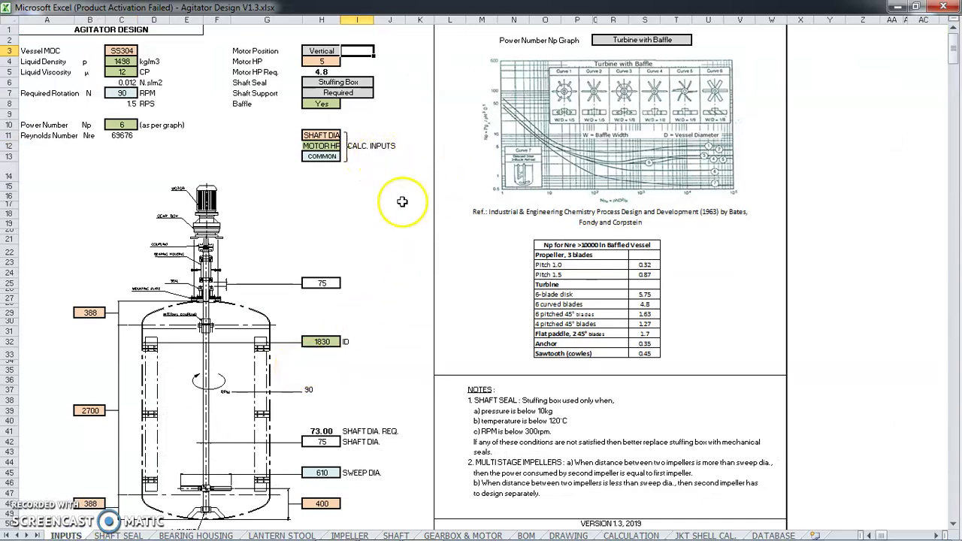
Preview the DRAWING sheet, then set Motor Position in H3 to Horizontal
{"action": "left_click", "coordinate": [568, 535]}
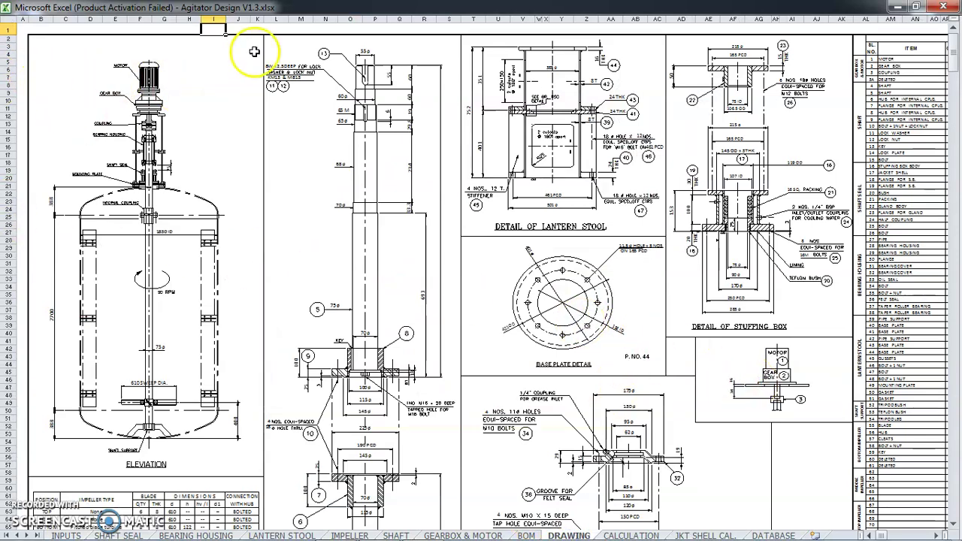
{"action": "left_click", "coordinate": [66, 536]}
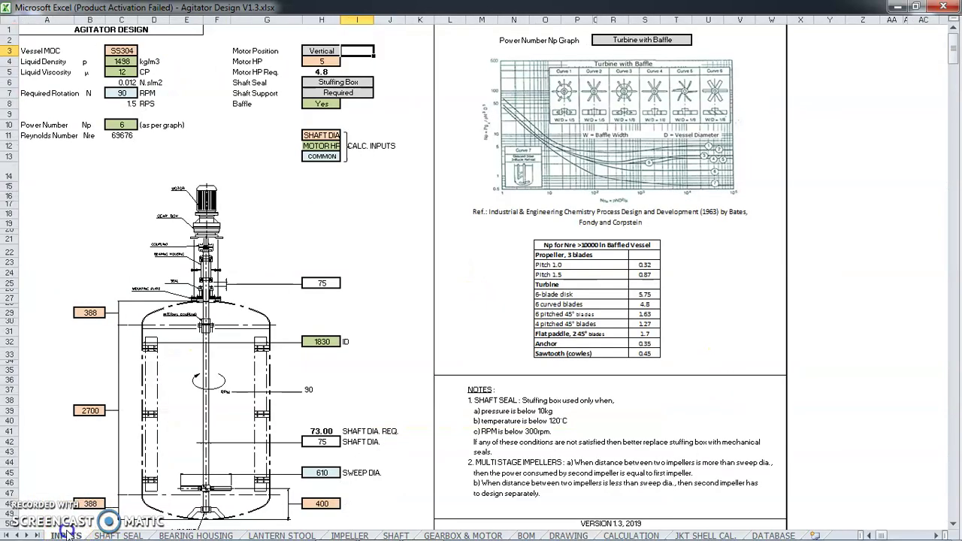
{"action": "left_click", "coordinate": [333, 52]}
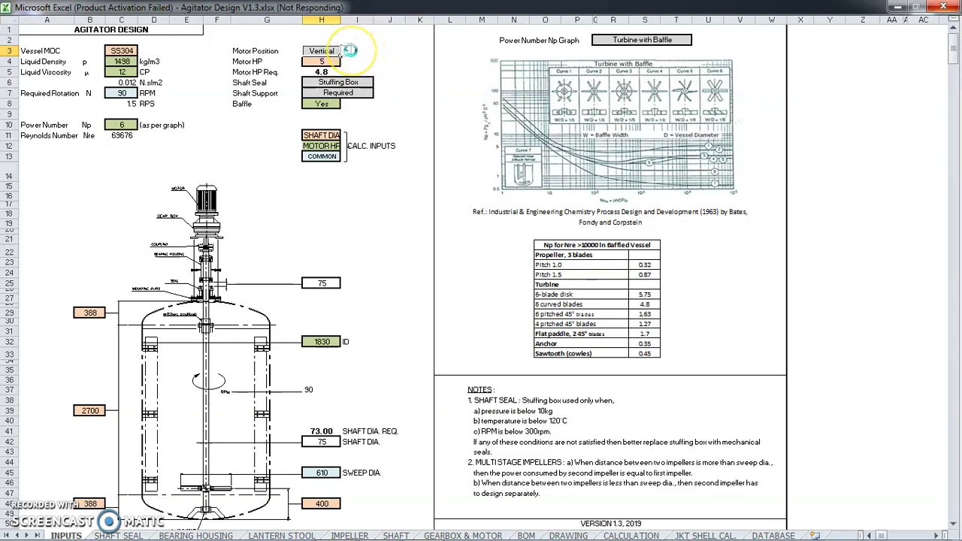
{"action": "left_click", "coordinate": [347, 51]}
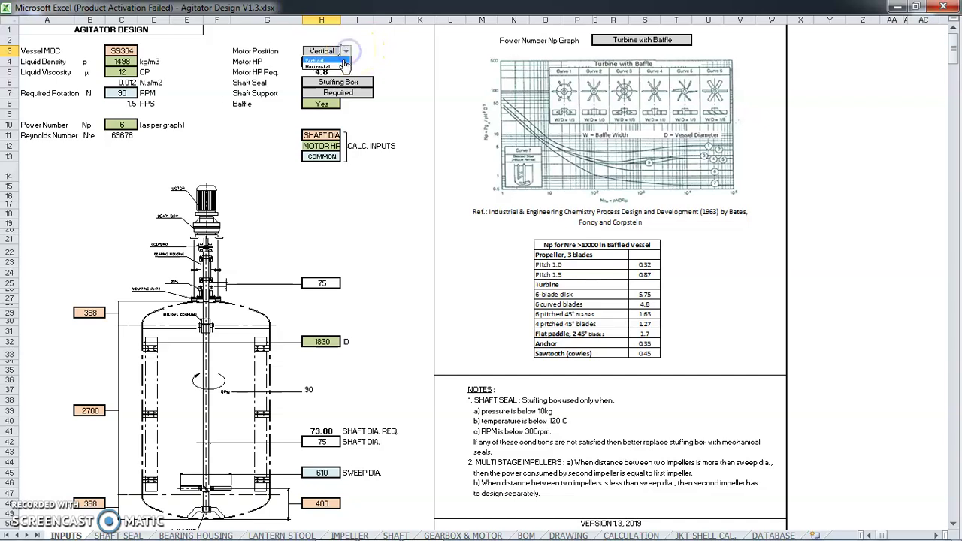
{"action": "left_click", "coordinate": [342, 66]}
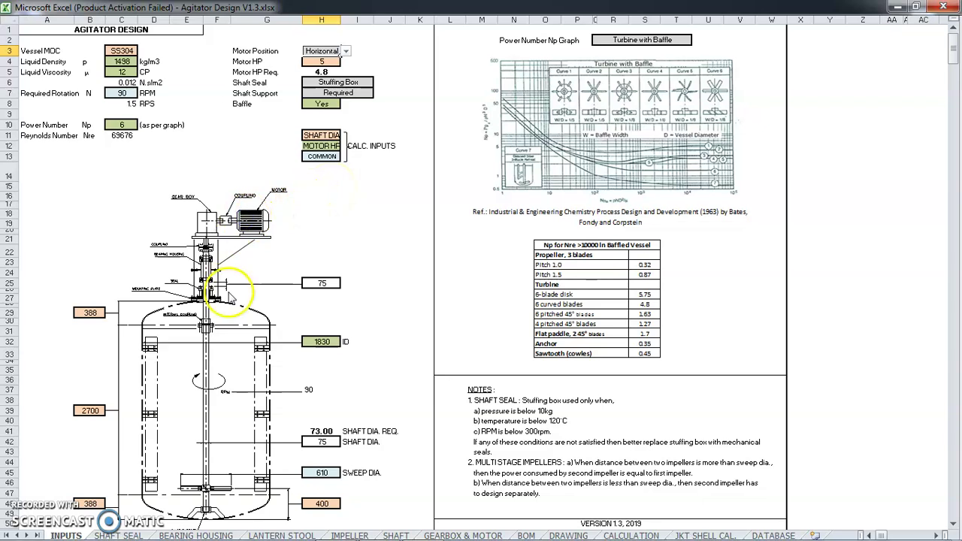
Check the DRAWING sheet for the horizontal motor and gear box, then return to INPUTS
{"action": "left_click", "coordinate": [562, 535]}
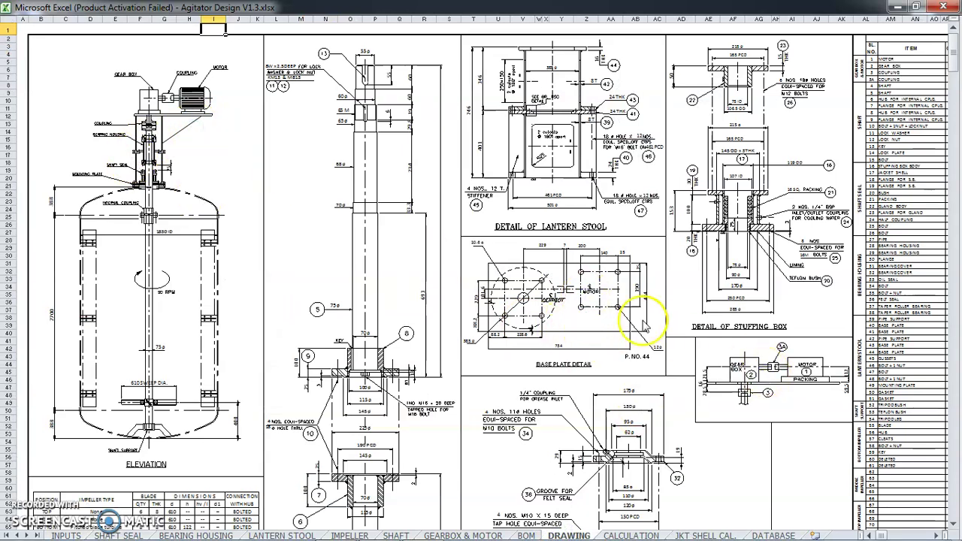
{"action": "scroll", "coordinate": [315, 301], "scroll_direction": "down", "scroll_amount": 1}
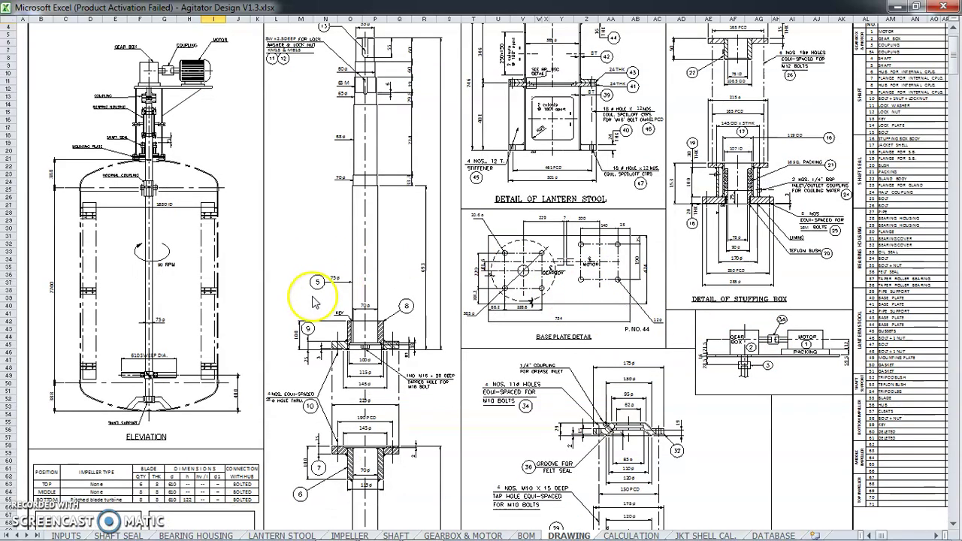
{"action": "left_click", "coordinate": [73, 536]}
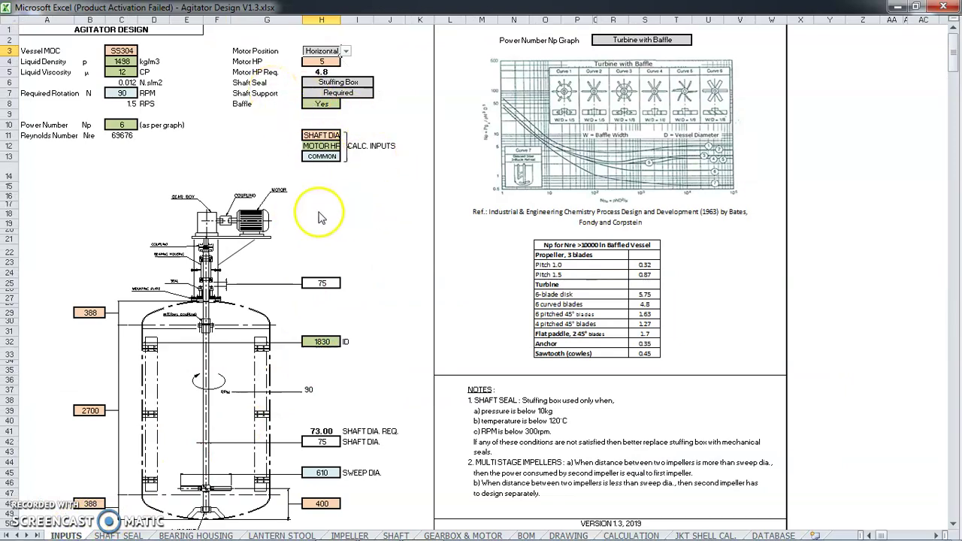
{"action": "left_click", "coordinate": [574, 535]}
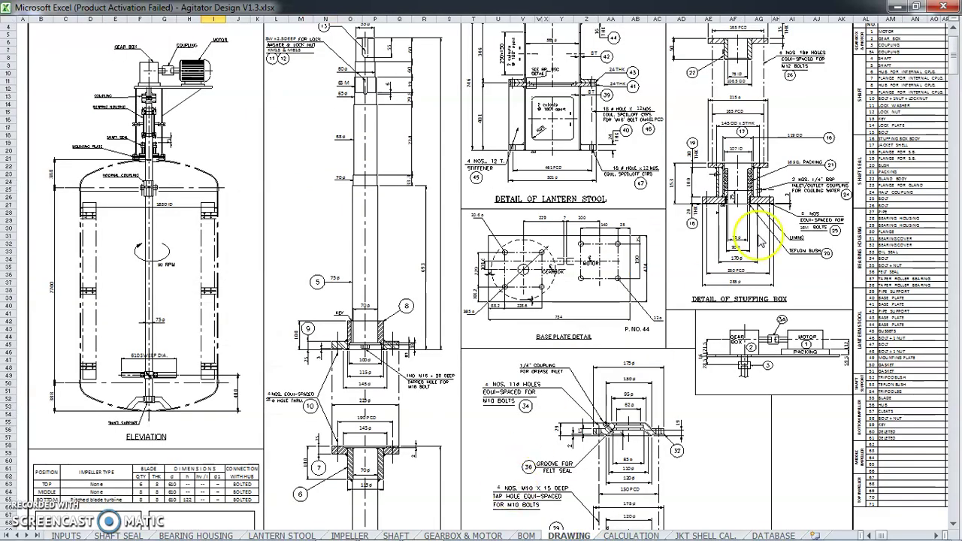
{"action": "scroll", "coordinate": [752, 225], "scroll_direction": "up", "scroll_amount": 1}
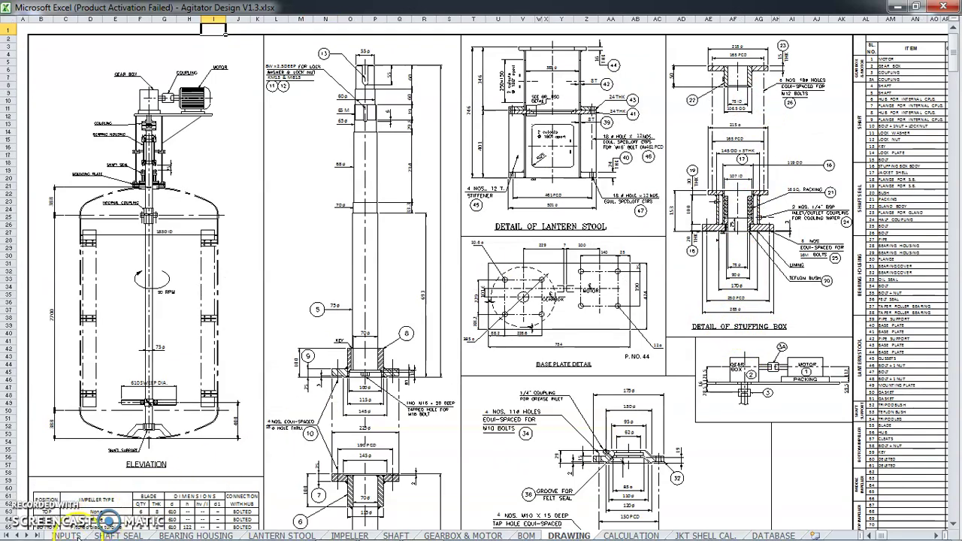
{"action": "left_click", "coordinate": [67, 535]}
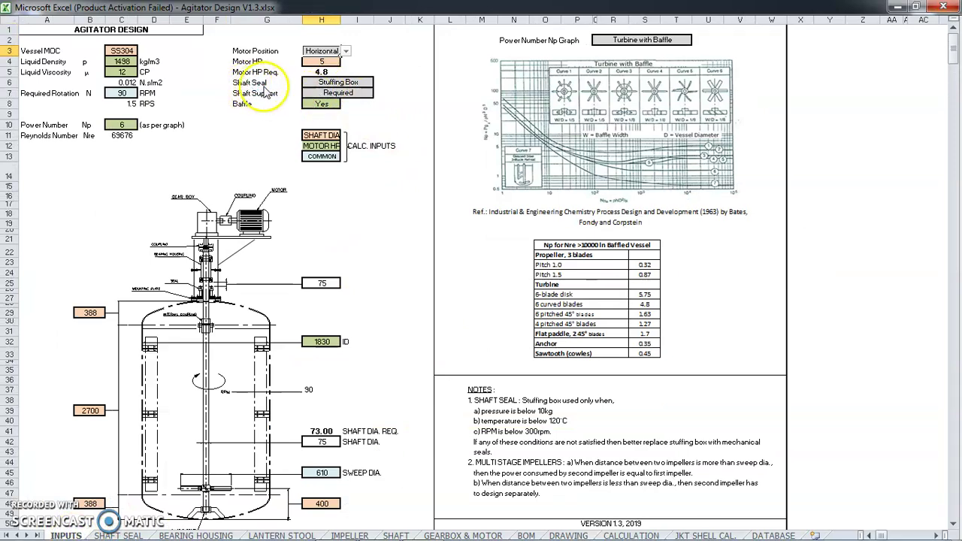
Set the Shaft Seal in H6 to Single Mechanical
{"action": "left_click", "coordinate": [331, 84]}
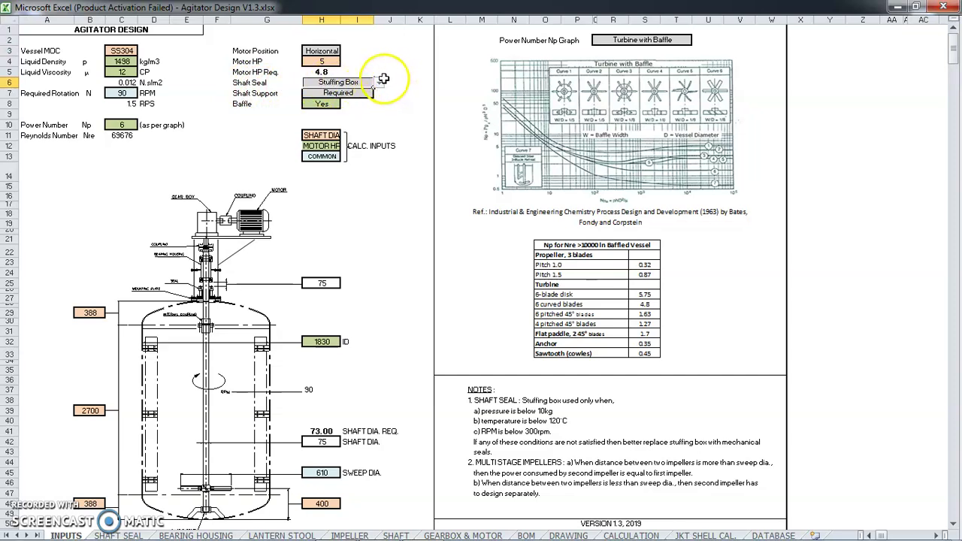
{"action": "left_click", "coordinate": [380, 84]}
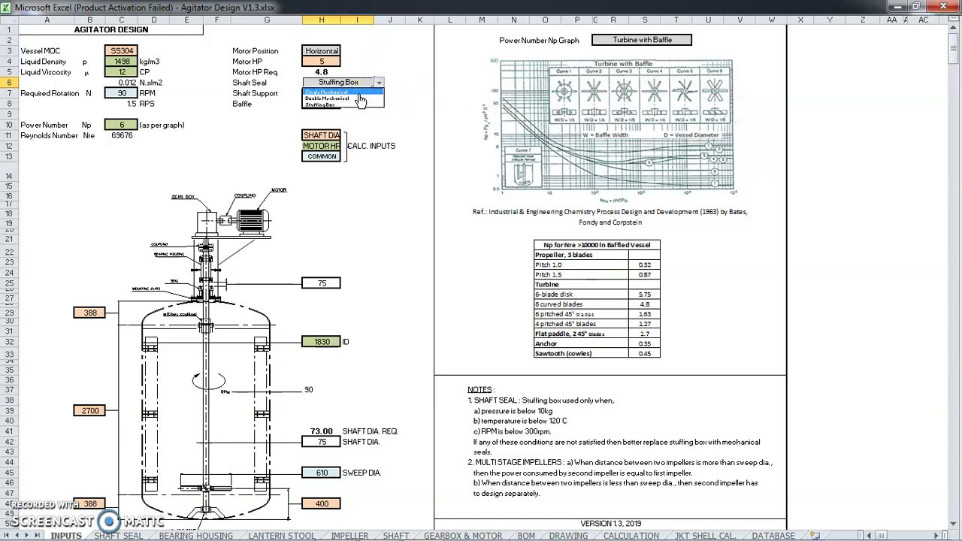
{"action": "left_click", "coordinate": [359, 94]}
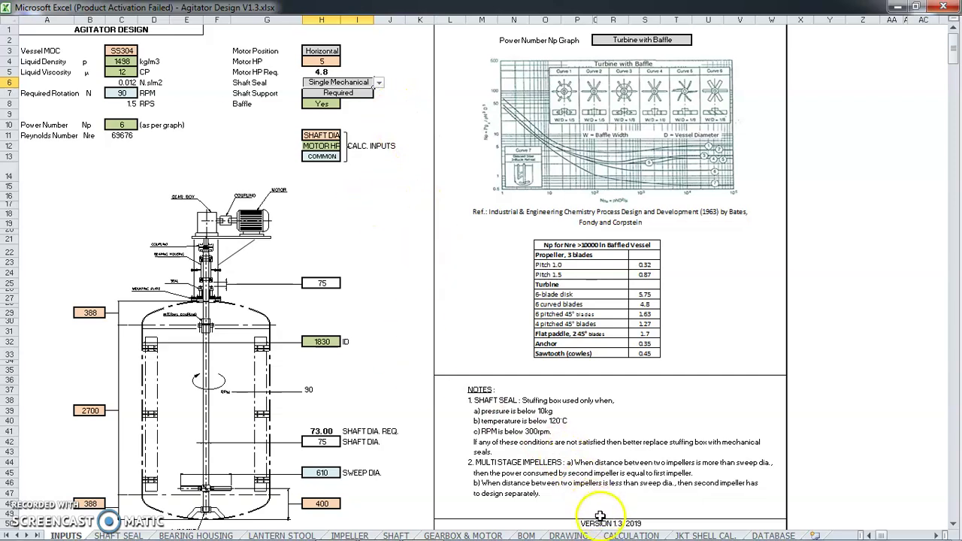
Review the DRAWING sheet's parts list for the seal change, then return to INPUTS
{"action": "left_click", "coordinate": [568, 534]}
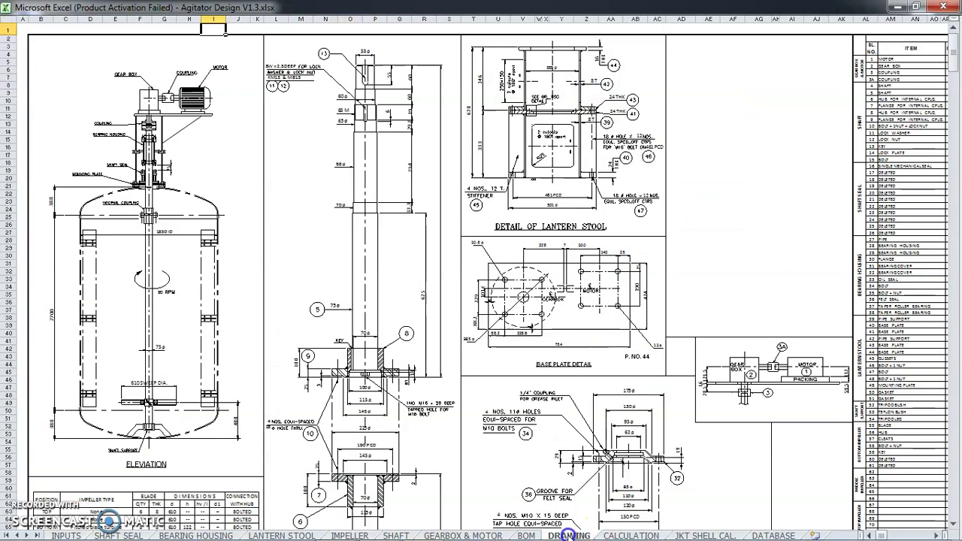
{"action": "left_click", "coordinate": [760, 125]}
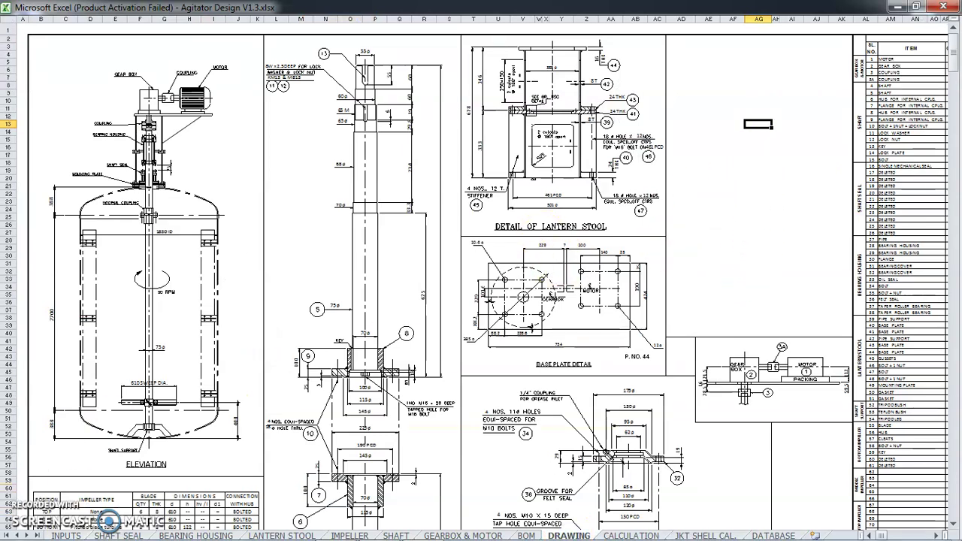
{"action": "left_click", "coordinate": [66, 536]}
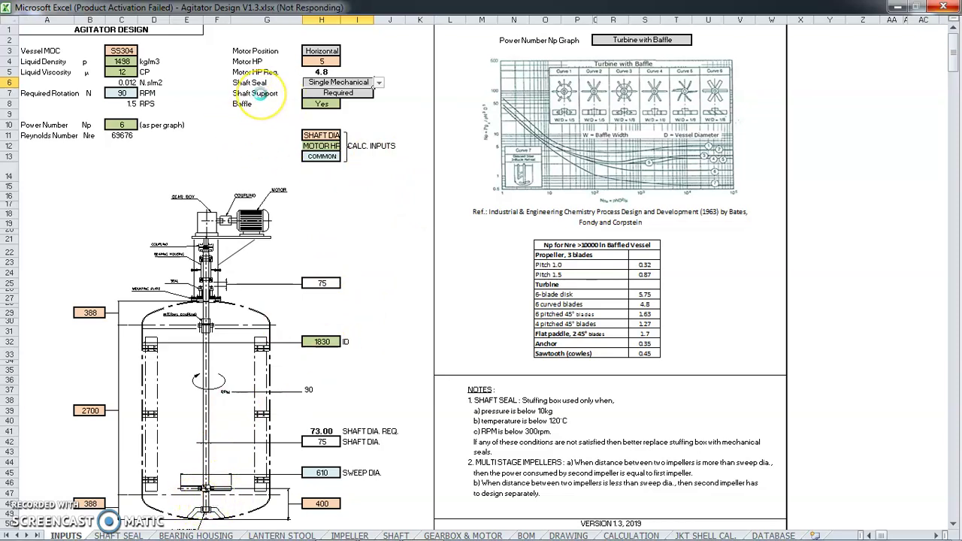
Choose Not Required from the Shaft Support dropdown in H7
{"action": "left_click", "coordinate": [362, 96]}
{"action": "left_click", "coordinate": [376, 95]}
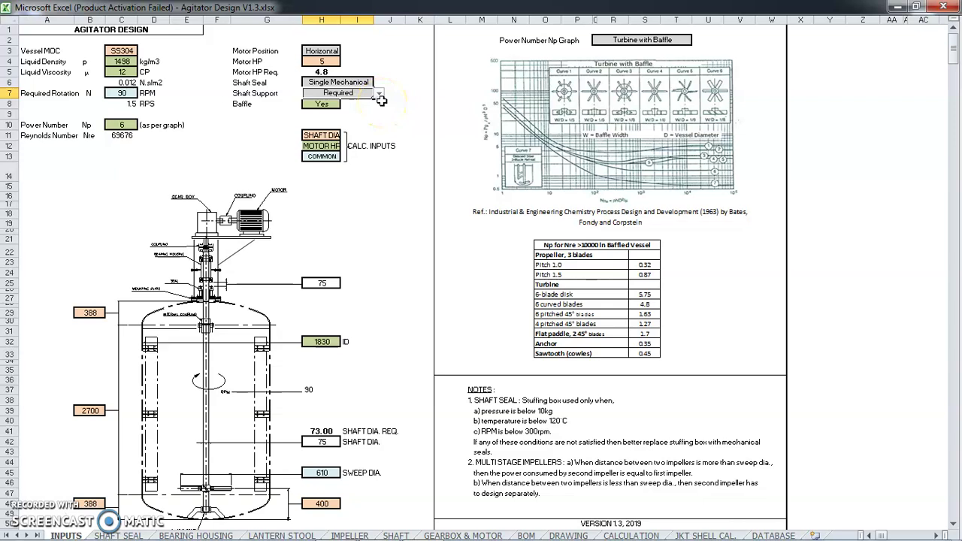
{"action": "left_click", "coordinate": [381, 97]}
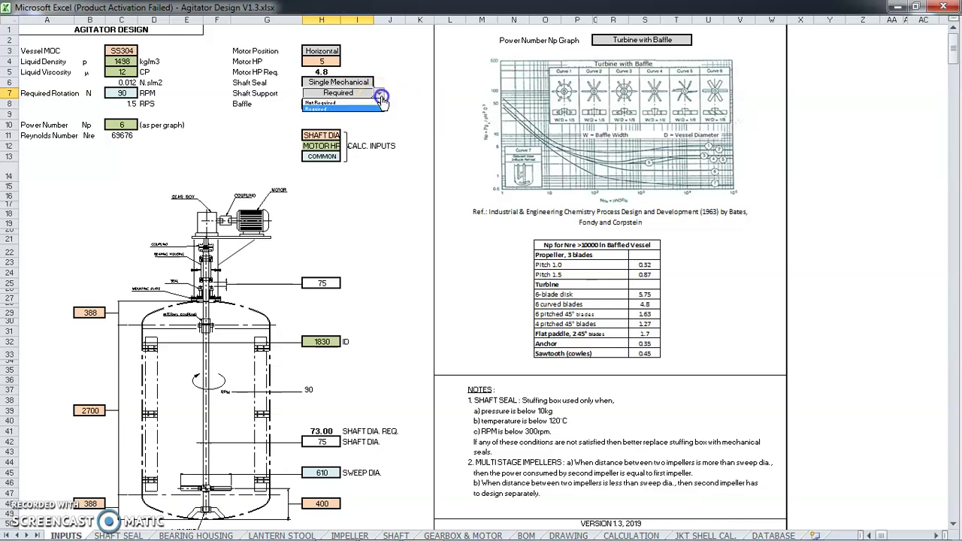
{"action": "left_click", "coordinate": [340, 103]}
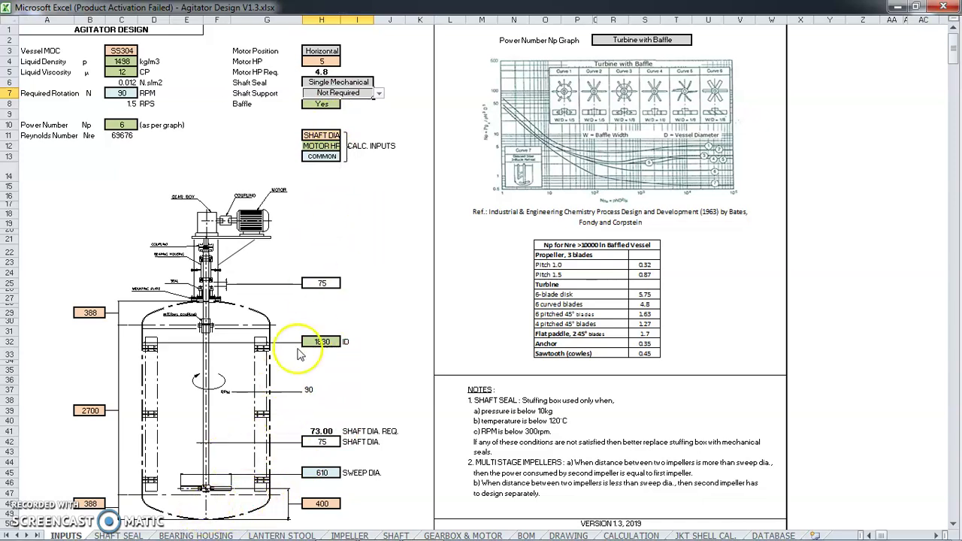
Scroll down and back up through the DRAWING sheet's elevation, impeller and bearing-housing details
{"action": "left_click", "coordinate": [564, 531]}
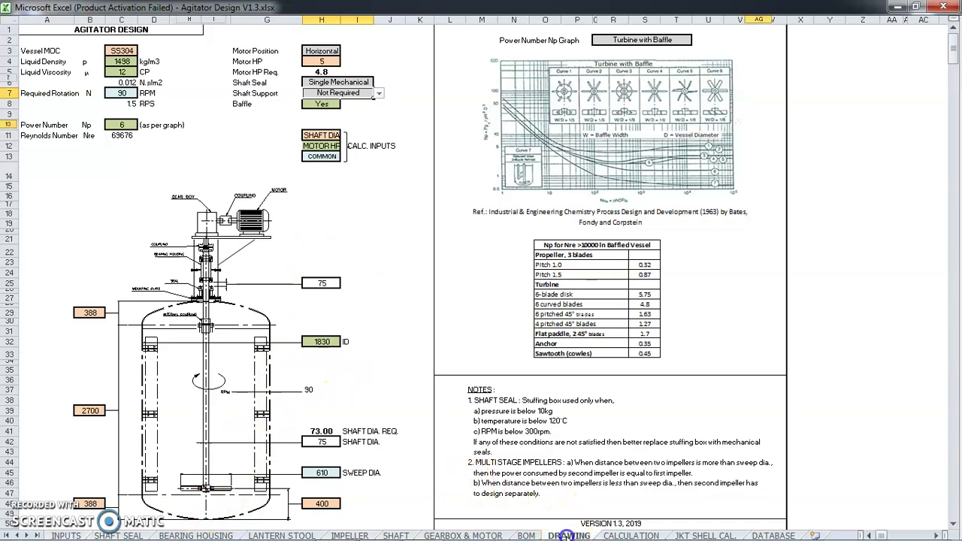
{"action": "left_click", "coordinate": [149, 425]}
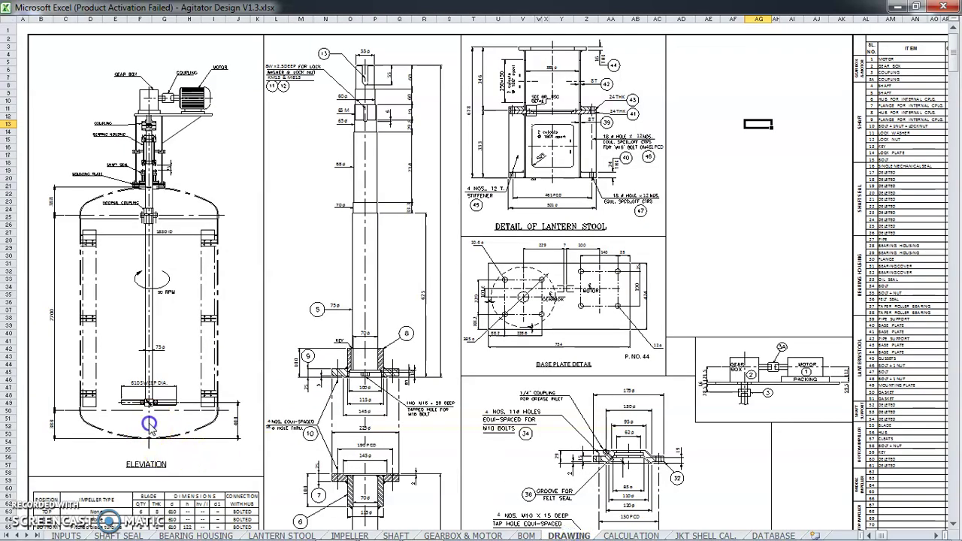
{"action": "scroll", "coordinate": [184, 383], "scroll_direction": "down", "scroll_amount": 2}
{"action": "scroll", "coordinate": [187, 386], "scroll_direction": "down", "scroll_amount": 8}
{"action": "scroll", "coordinate": [188, 387], "scroll_direction": "down", "scroll_amount": 4}
{"action": "scroll", "coordinate": [188, 386], "scroll_direction": "down", "scroll_amount": 2}
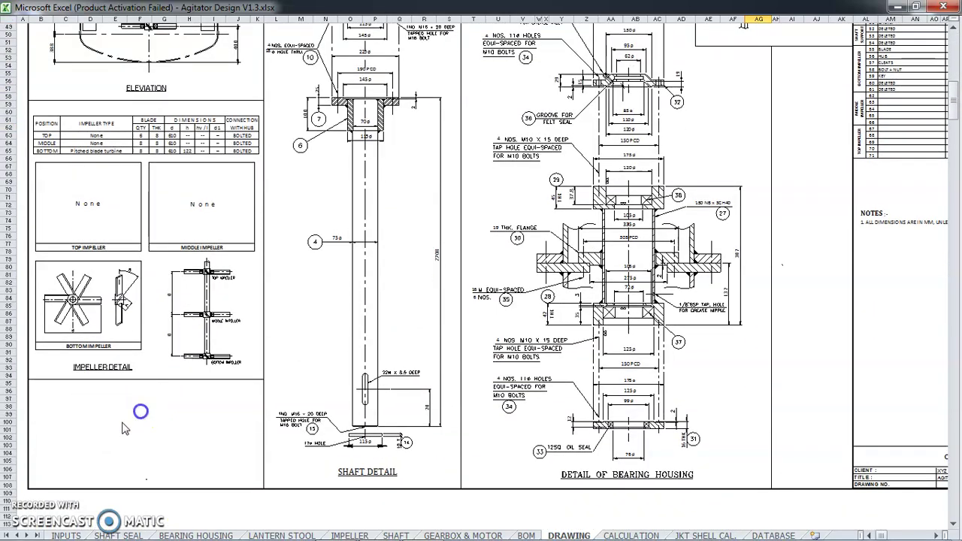
{"action": "scroll", "coordinate": [181, 438], "scroll_direction": "up", "scroll_amount": 3}
{"action": "scroll", "coordinate": [188, 434], "scroll_direction": "up", "scroll_amount": 3}
{"action": "scroll", "coordinate": [189, 430], "scroll_direction": "up", "scroll_amount": 4}
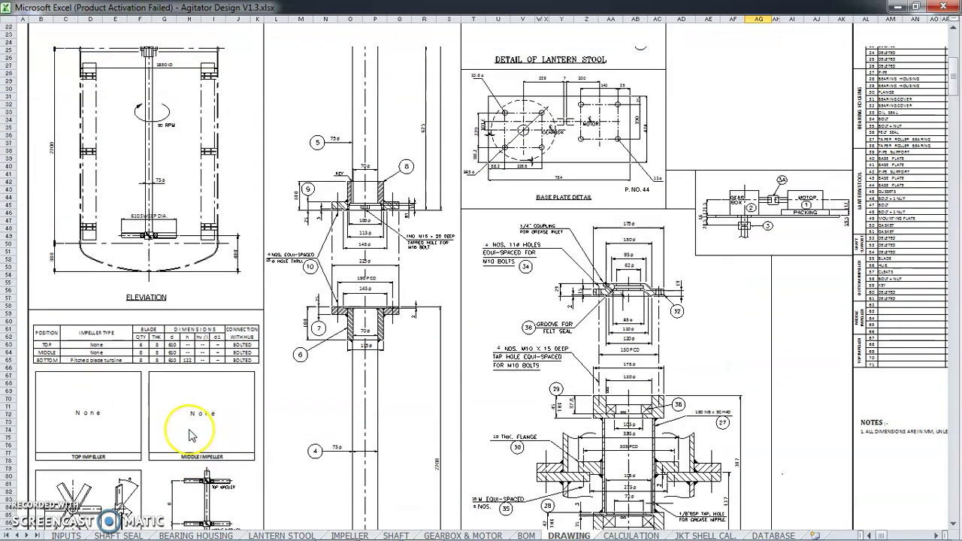
{"action": "scroll", "coordinate": [190, 434], "scroll_direction": "up", "scroll_amount": 3}
{"action": "scroll", "coordinate": [192, 436], "scroll_direction": "up", "scroll_amount": 3}
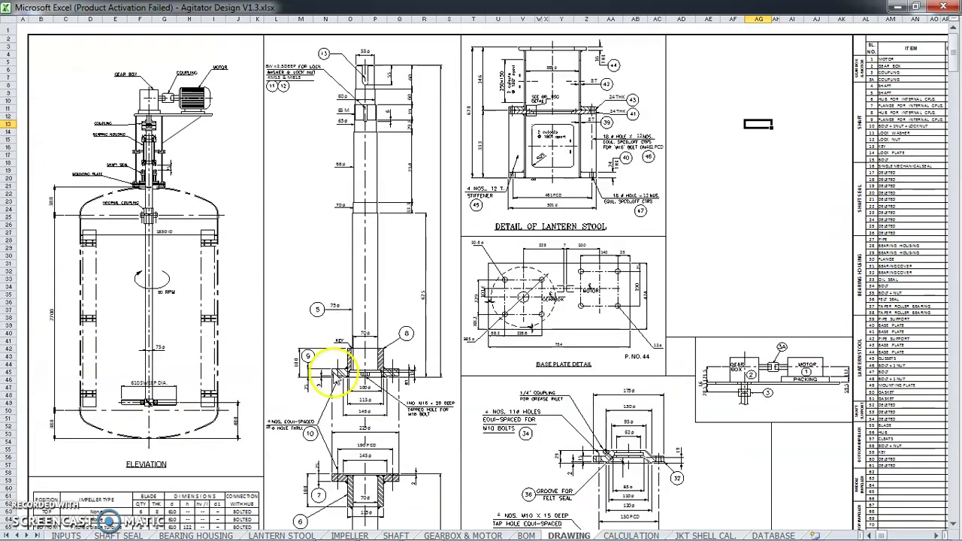
On the BOM sheet, select the SHAFT SEAL rows and the Single Mechanical Seal entry
{"action": "left_click", "coordinate": [527, 535]}
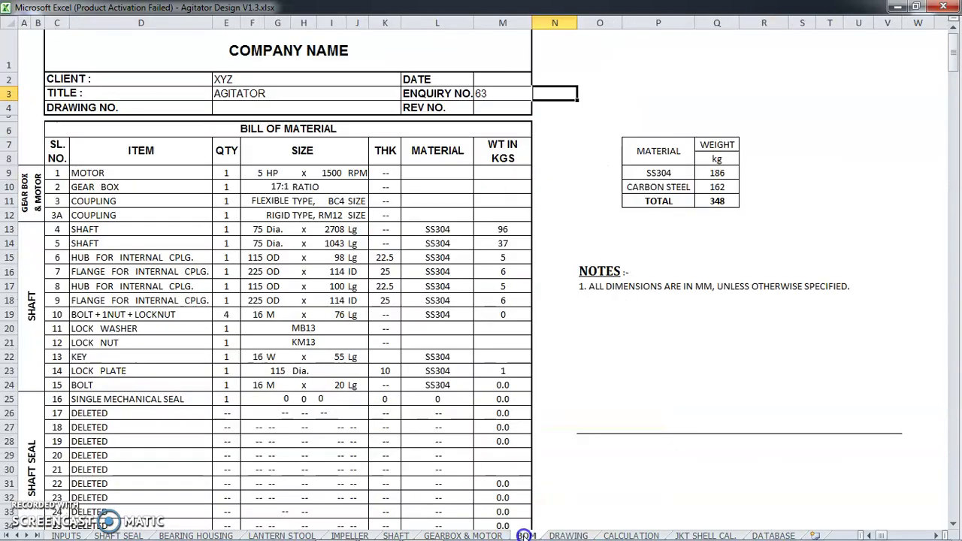
{"action": "scroll", "coordinate": [212, 363], "scroll_direction": "down", "scroll_amount": 5}
{"action": "scroll", "coordinate": [212, 364], "scroll_direction": "down", "scroll_amount": 1}
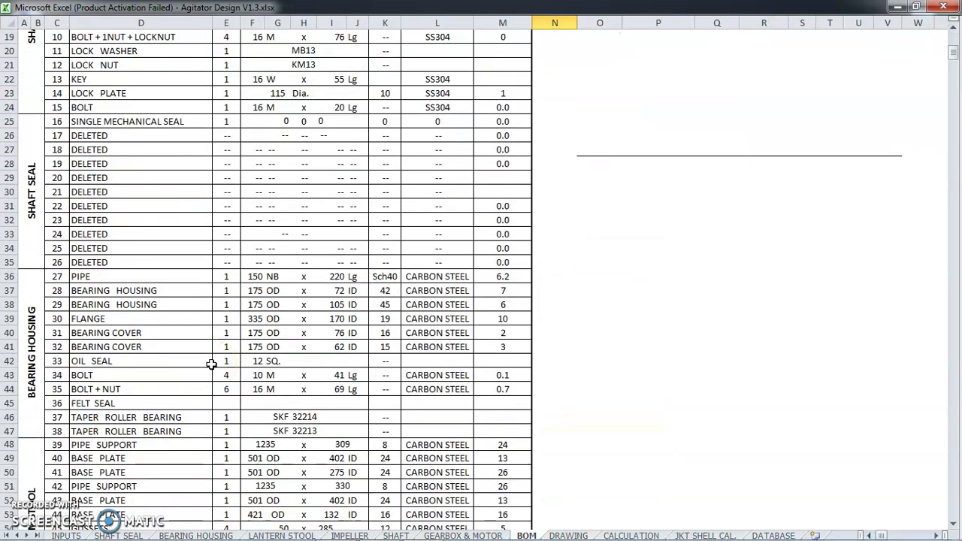
{"action": "left_click", "coordinate": [35, 203]}
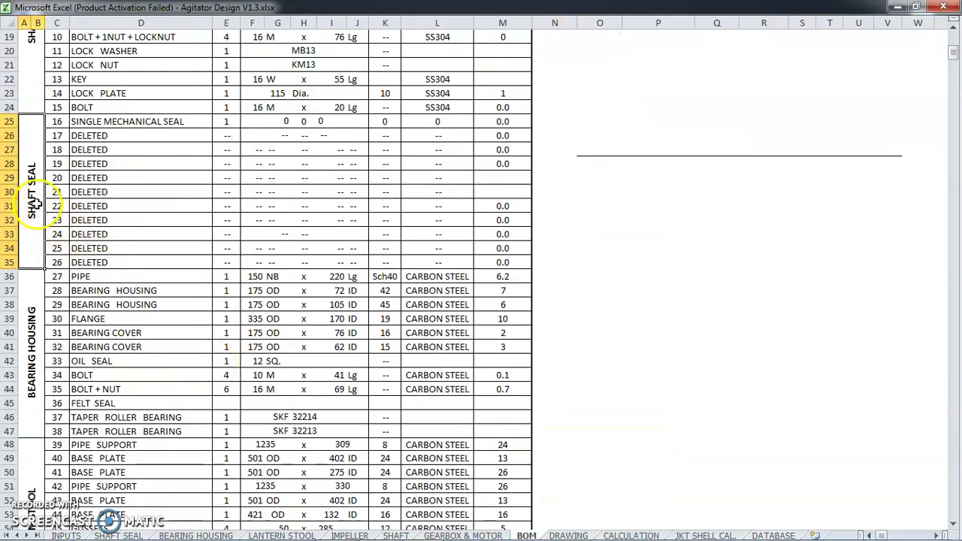
{"action": "left_click", "coordinate": [120, 122]}
Select the SHAFT SUPPORT rows and inspect its three DELETED items
{"action": "scroll", "coordinate": [151, 163], "scroll_direction": "down", "scroll_amount": 3}
{"action": "scroll", "coordinate": [150, 164], "scroll_direction": "down", "scroll_amount": 2}
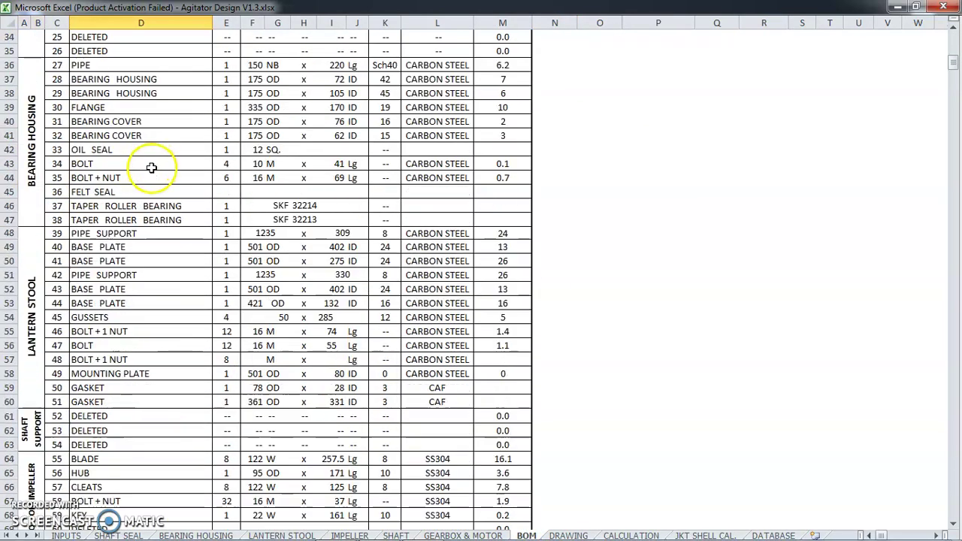
{"action": "scroll", "coordinate": [150, 166], "scroll_direction": "down", "scroll_amount": 3}
{"action": "scroll", "coordinate": [152, 170], "scroll_direction": "down", "scroll_amount": 2}
{"action": "scroll", "coordinate": [153, 171], "scroll_direction": "up", "scroll_amount": 3}
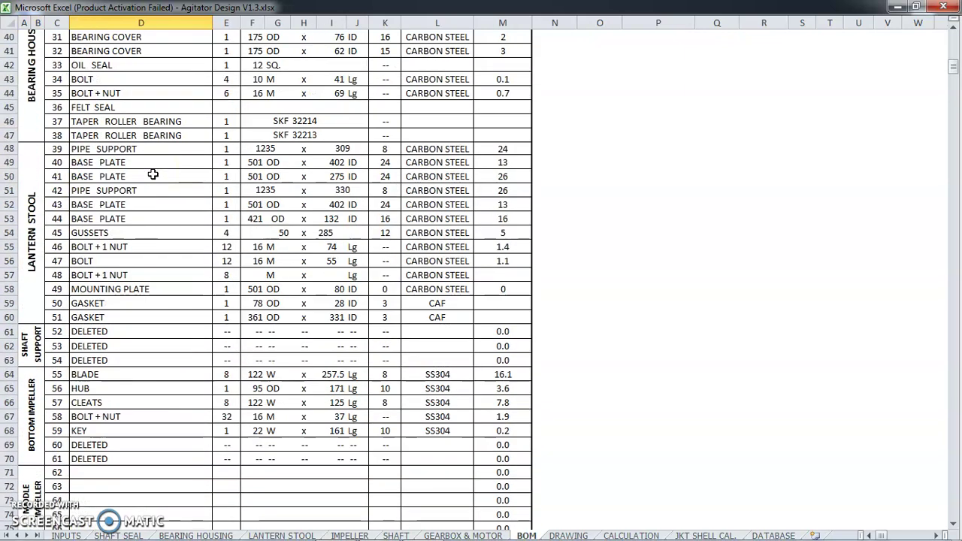
{"action": "left_click", "coordinate": [30, 348]}
{"action": "left_click", "coordinate": [92, 332]}
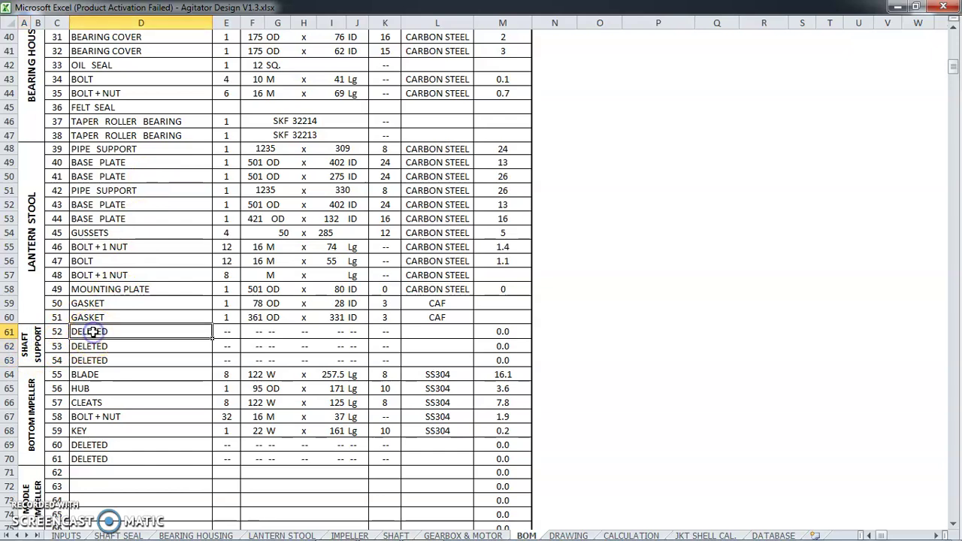
{"action": "left_click_drag", "start_coordinate": [93, 331], "coordinate": [94, 359]}
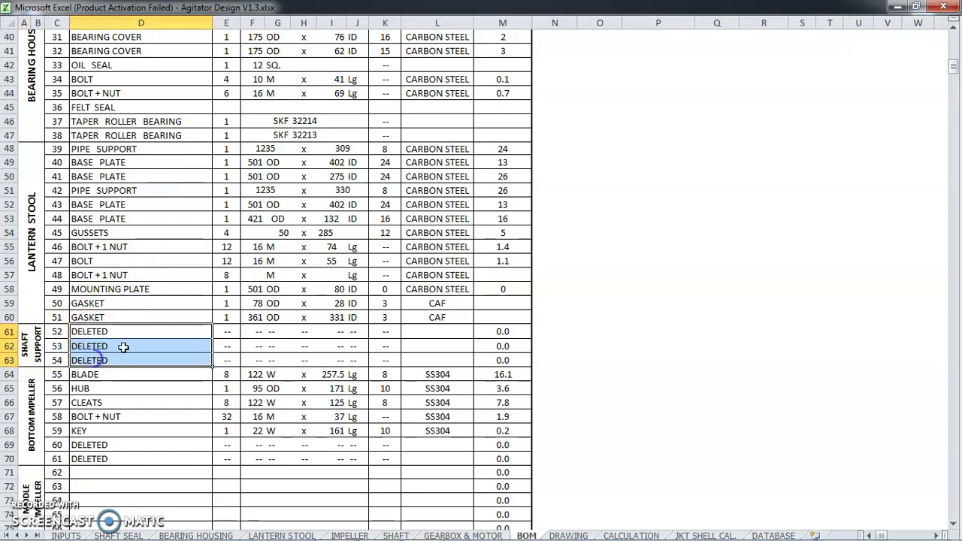
{"action": "left_click", "coordinate": [127, 336]}
Scroll back to the top of the BOM and return to the INPUTS sheet
{"action": "scroll", "coordinate": [128, 336], "scroll_direction": "up", "scroll_amount": 4}
{"action": "scroll", "coordinate": [127, 336], "scroll_direction": "up", "scroll_amount": 4}
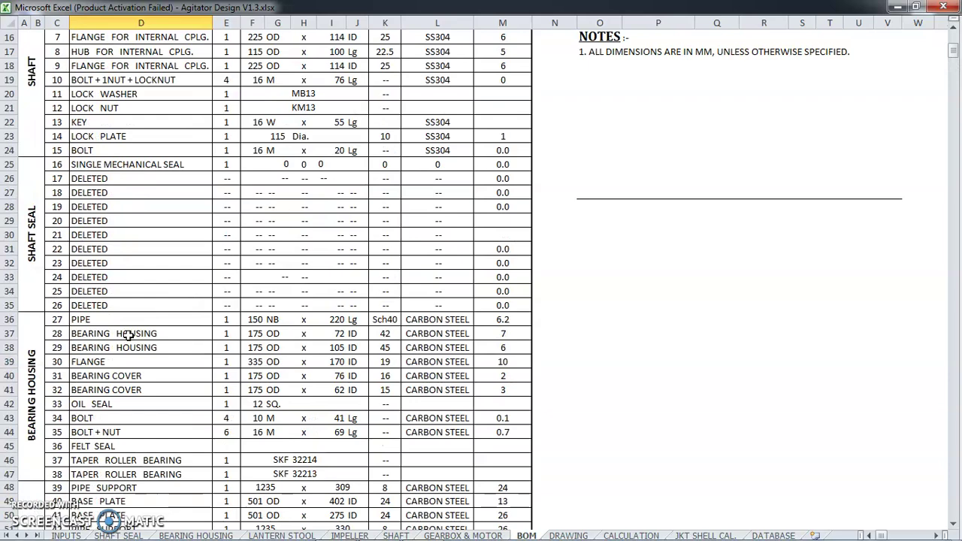
{"action": "scroll", "coordinate": [127, 336], "scroll_direction": "up", "scroll_amount": 4}
{"action": "scroll", "coordinate": [128, 336], "scroll_direction": "up", "scroll_amount": 1}
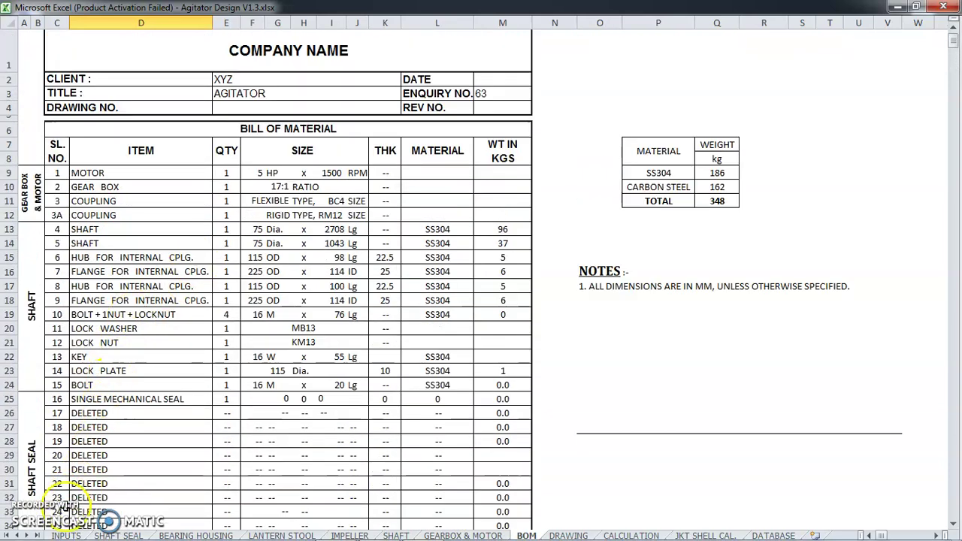
{"action": "left_click", "coordinate": [65, 536]}
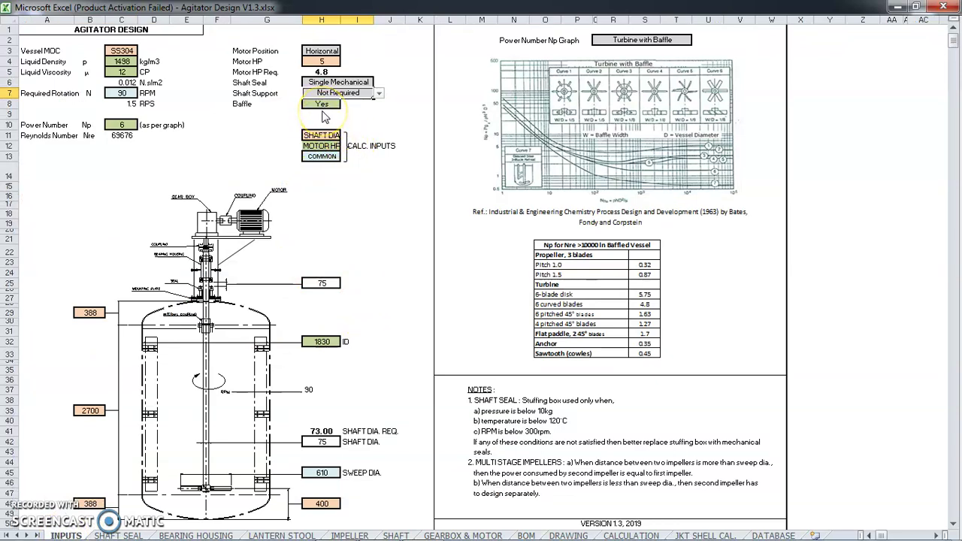
Set Baffle in H8 to No, raising Motor HP Req. from 4.8 to 5.5
{"action": "left_click", "coordinate": [322, 108]}
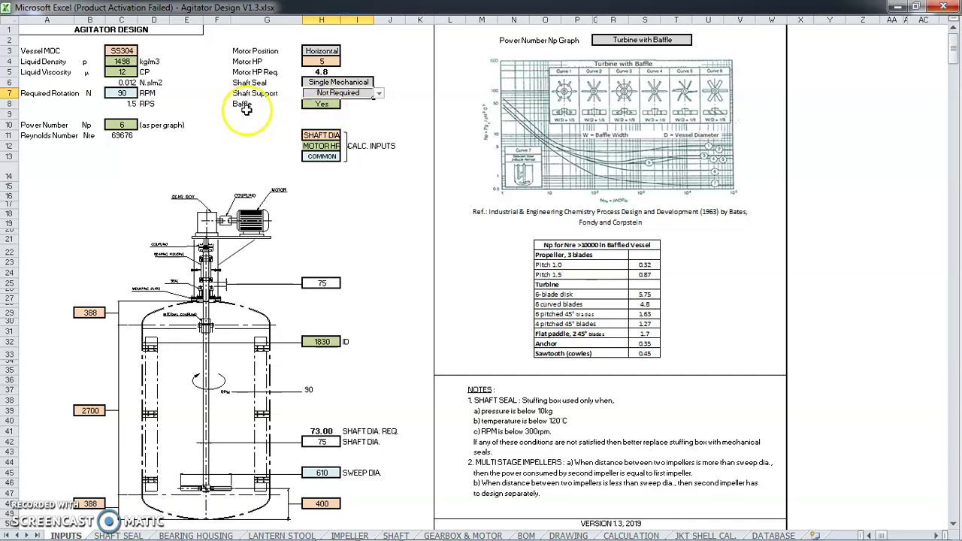
{"action": "left_click", "coordinate": [321, 104]}
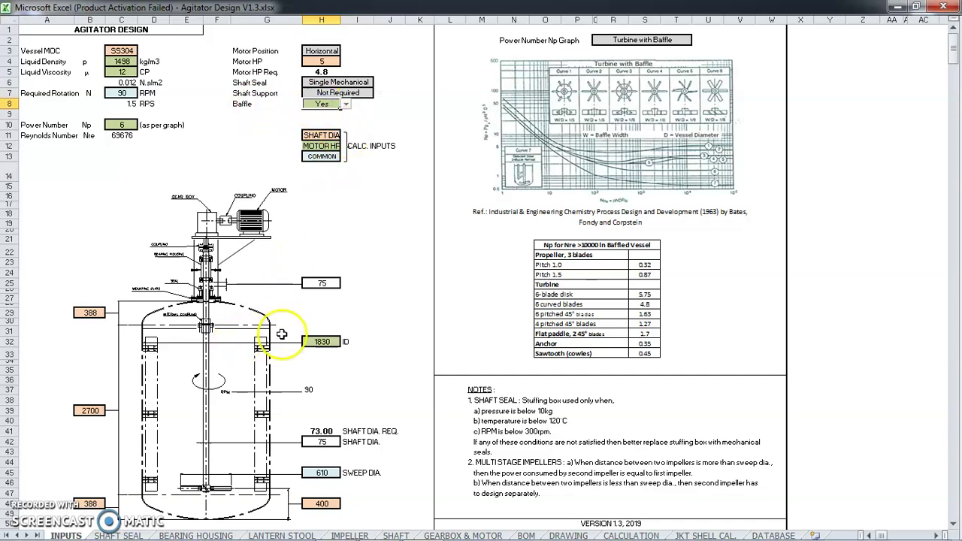
{"action": "left_click", "coordinate": [342, 109]}
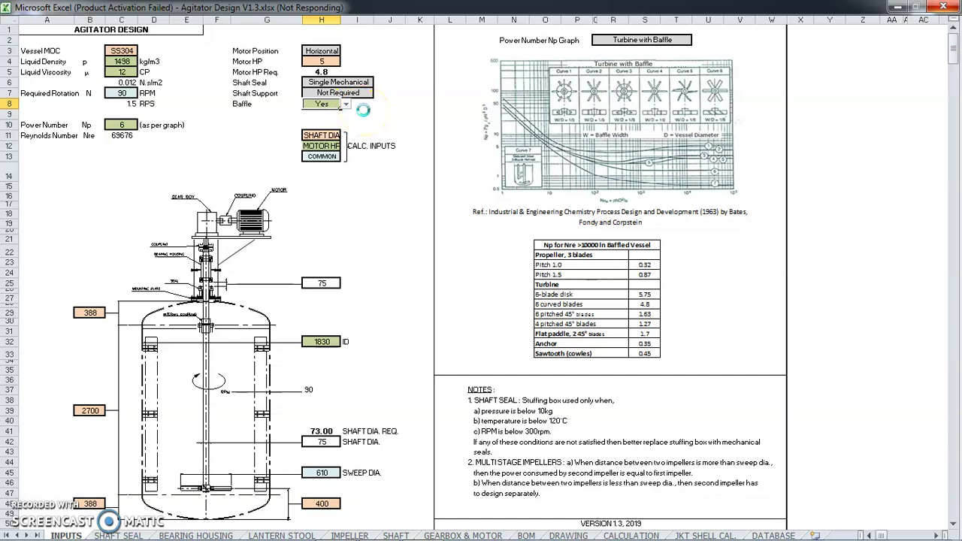
{"action": "left_click", "coordinate": [345, 107]}
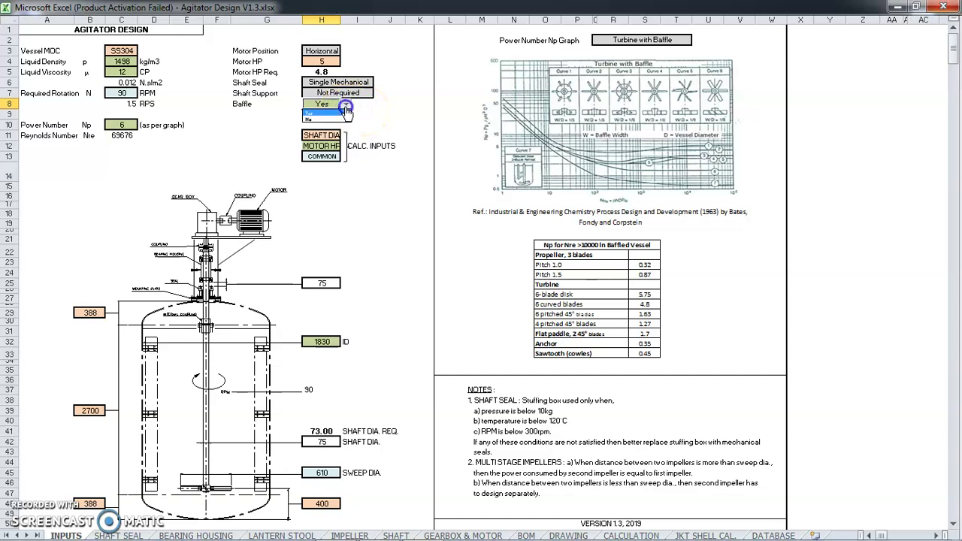
{"action": "left_click", "coordinate": [339, 119]}
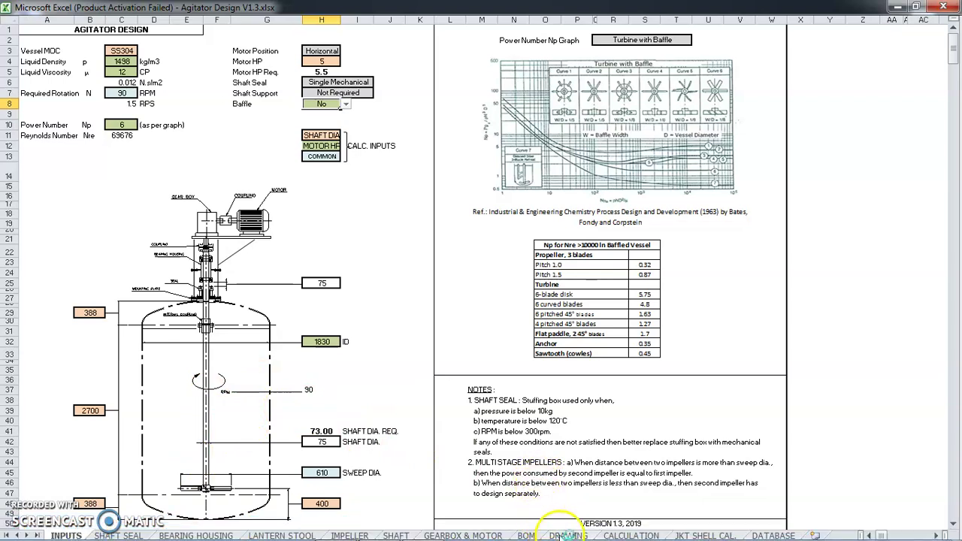
{"action": "left_click", "coordinate": [566, 535]}
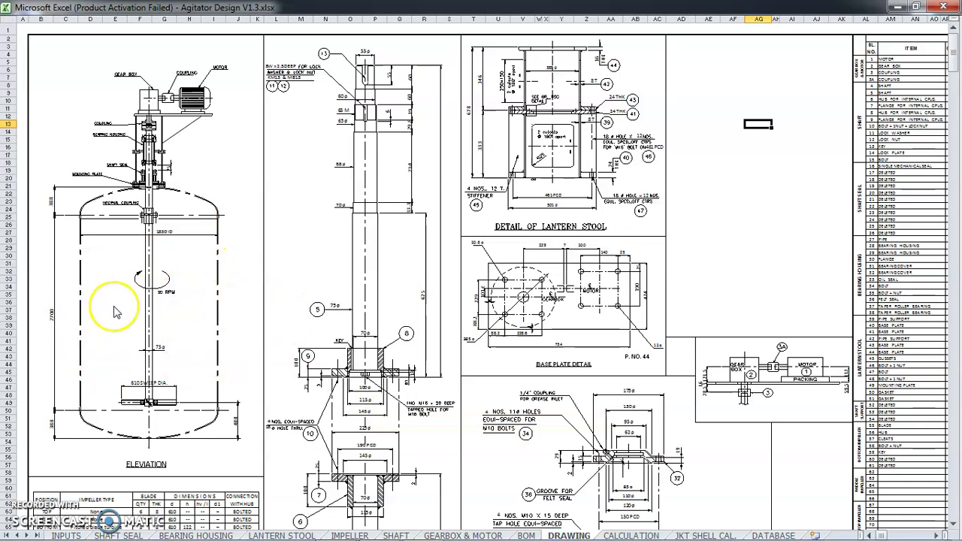
{"action": "scroll", "coordinate": [115, 313], "scroll_direction": "down", "scroll_amount": 3}
{"action": "scroll", "coordinate": [115, 313], "scroll_direction": "up", "scroll_amount": 1}
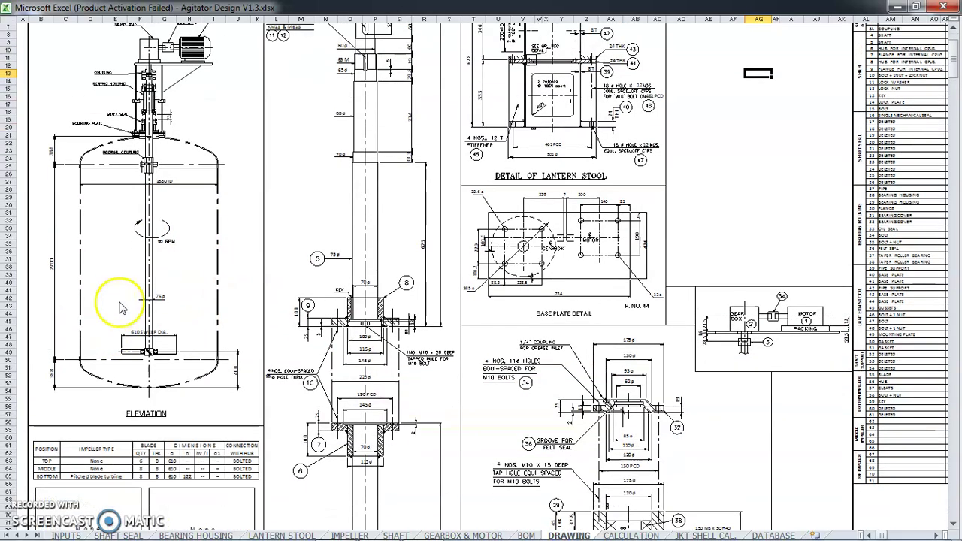
{"action": "left_click", "coordinate": [66, 535]}
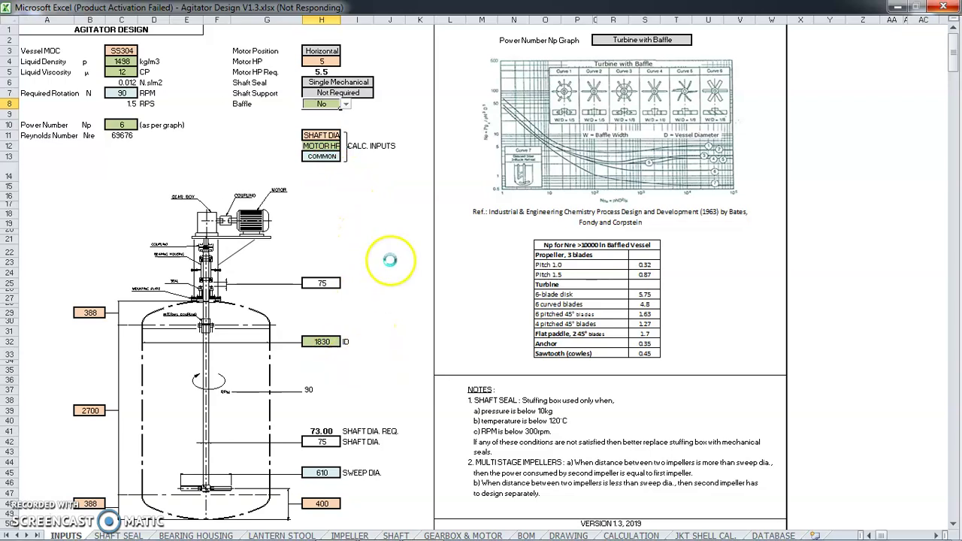
{"action": "scroll", "coordinate": [398, 178], "scroll_direction": "down", "scroll_amount": 2}
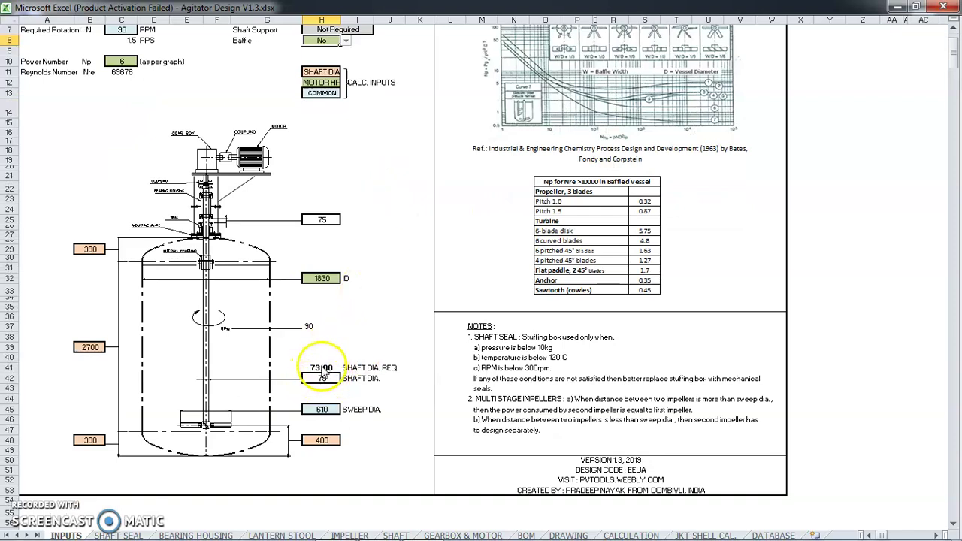
{"action": "left_click", "coordinate": [116, 536]}
{"action": "left_click", "coordinate": [331, 382]}
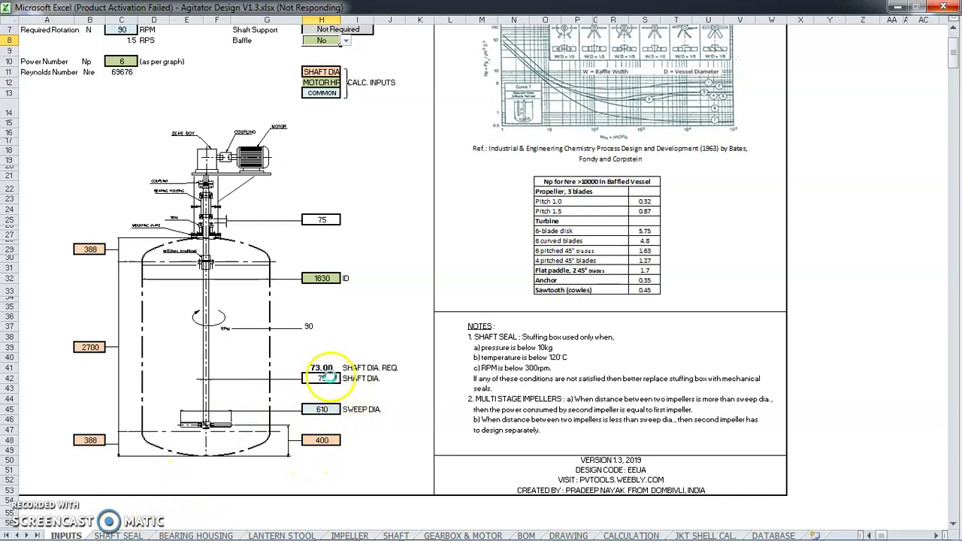
{"action": "left_click", "coordinate": [140, 535]}
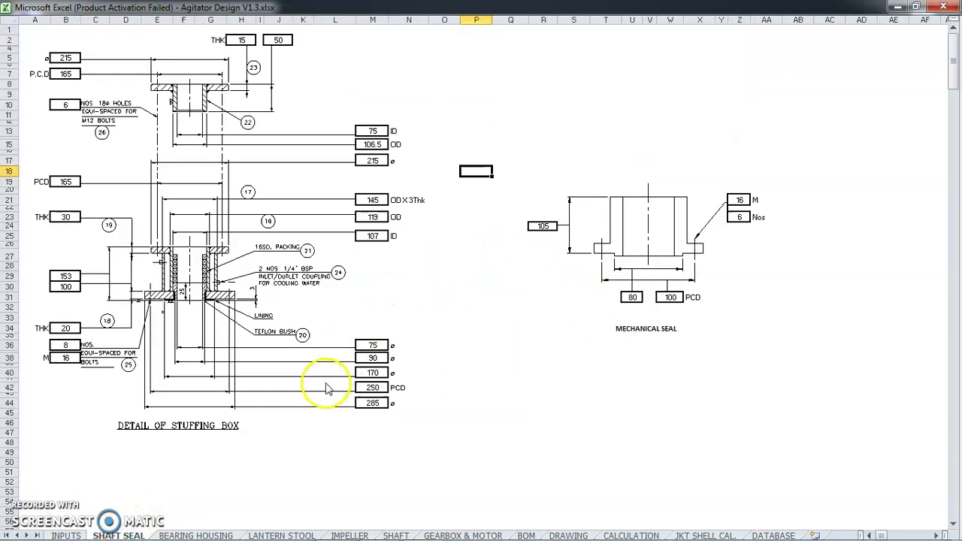
{"action": "left_click", "coordinate": [372, 345]}
{"action": "type", "text": "75"}
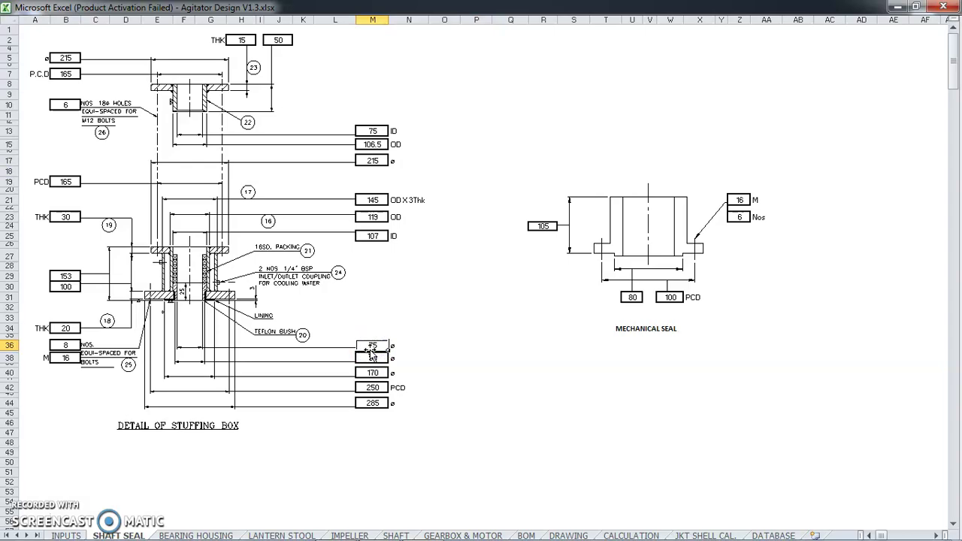
{"action": "left_click", "coordinate": [75, 536]}
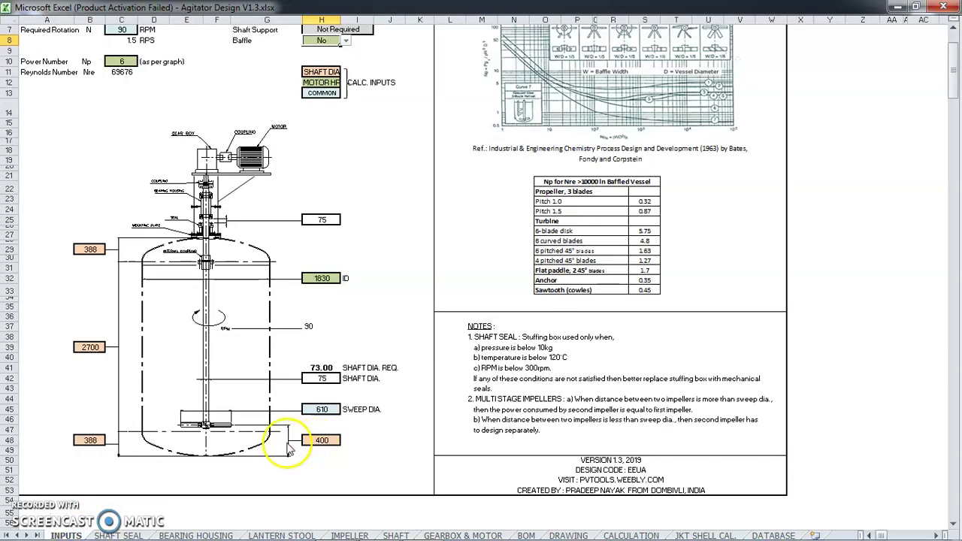
Choose 85 for the H42 shaft diameter, exceeding the 73.00 required
{"action": "left_click", "coordinate": [329, 386]}
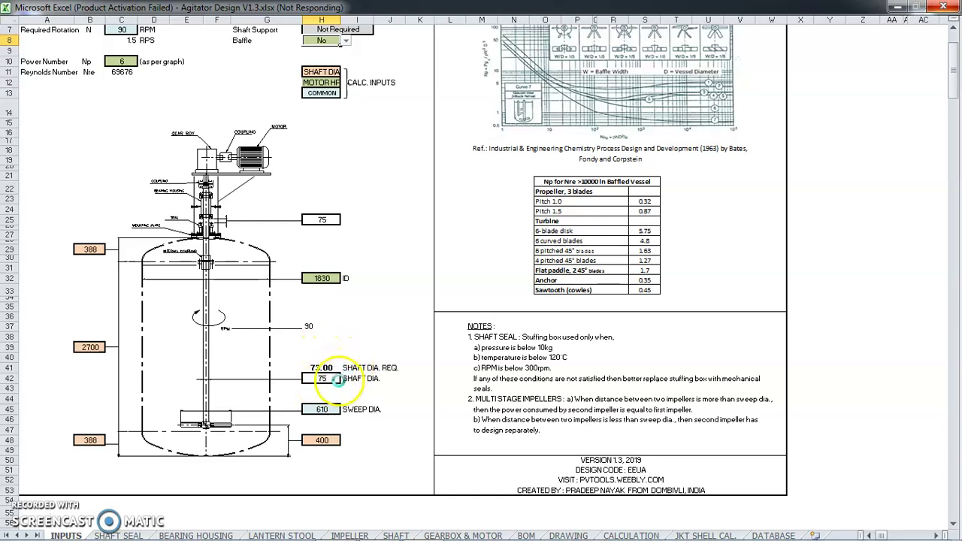
{"action": "left_click", "coordinate": [335, 378]}
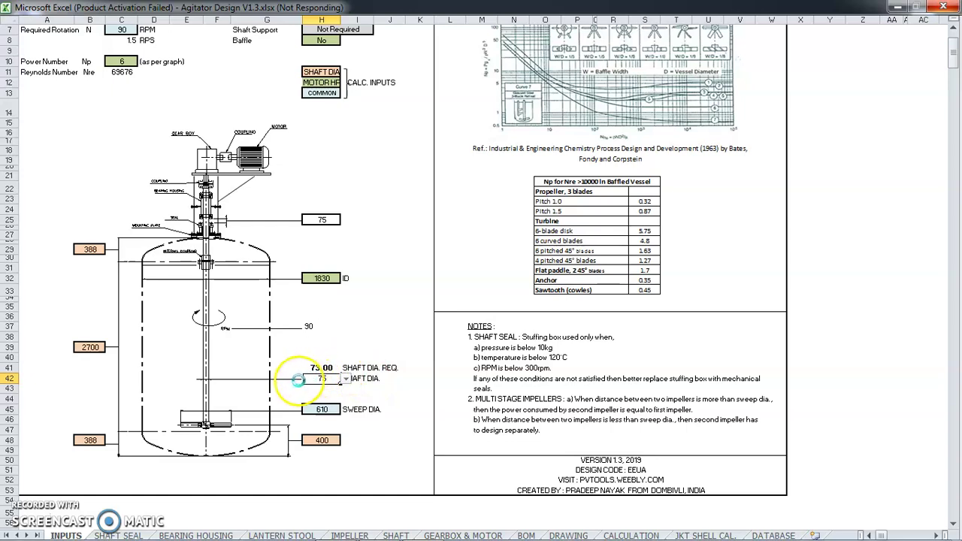
{"action": "left_click", "coordinate": [347, 380]}
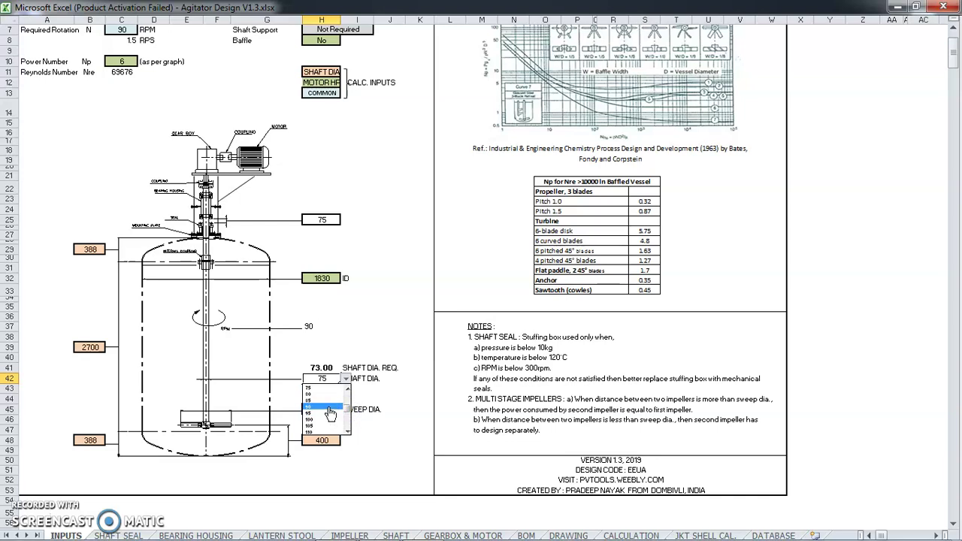
{"action": "left_click", "coordinate": [329, 402]}
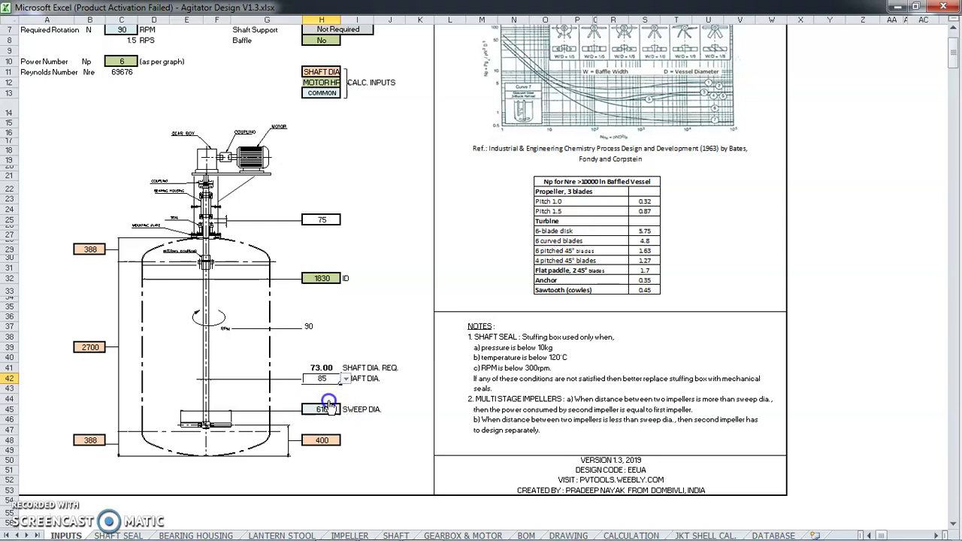
{"action": "left_click", "coordinate": [325, 382]}
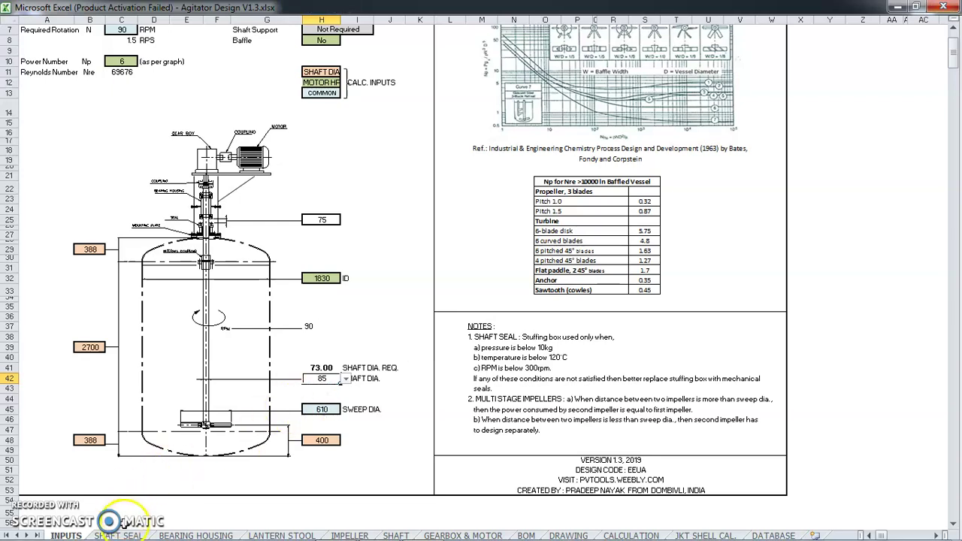
{"action": "left_click", "coordinate": [119, 536]}
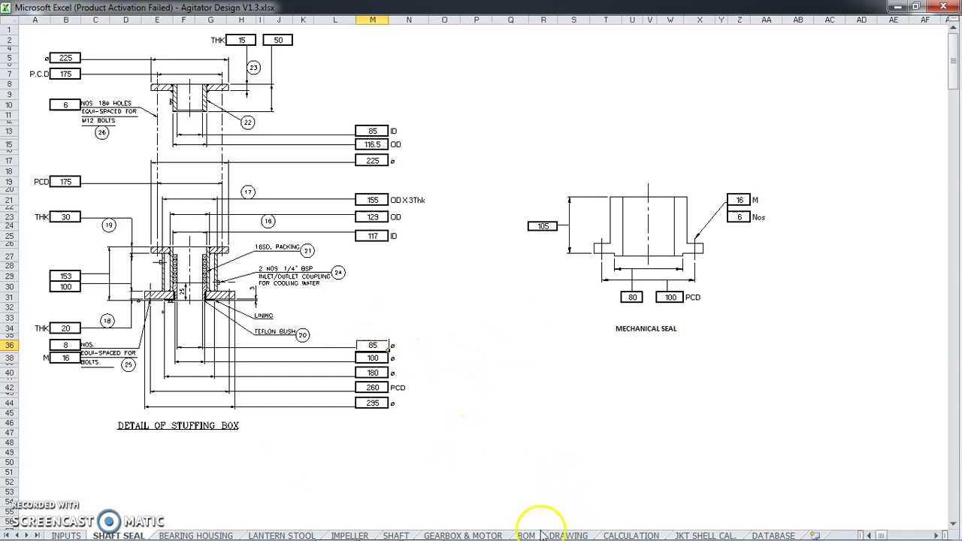
{"action": "left_click", "coordinate": [566, 535]}
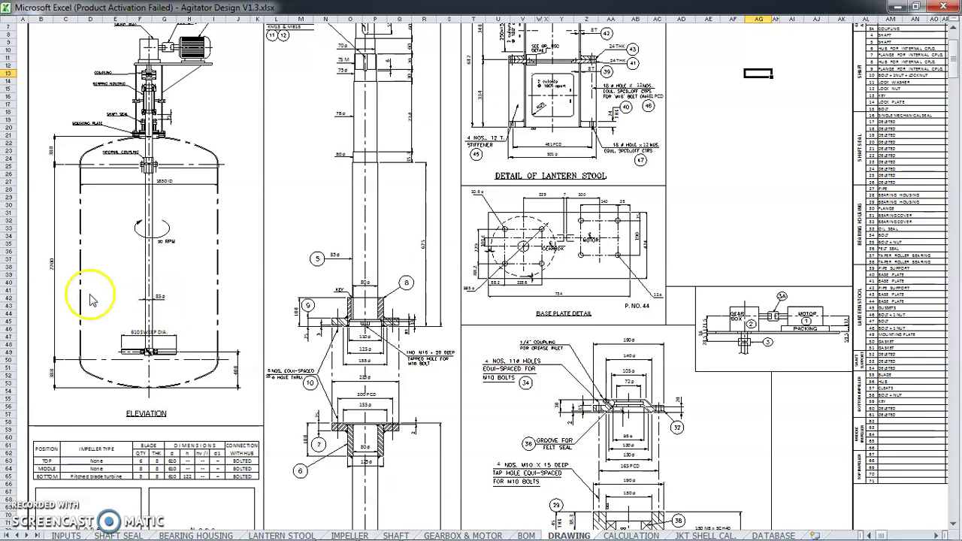
{"action": "left_click", "coordinate": [21, 293]}
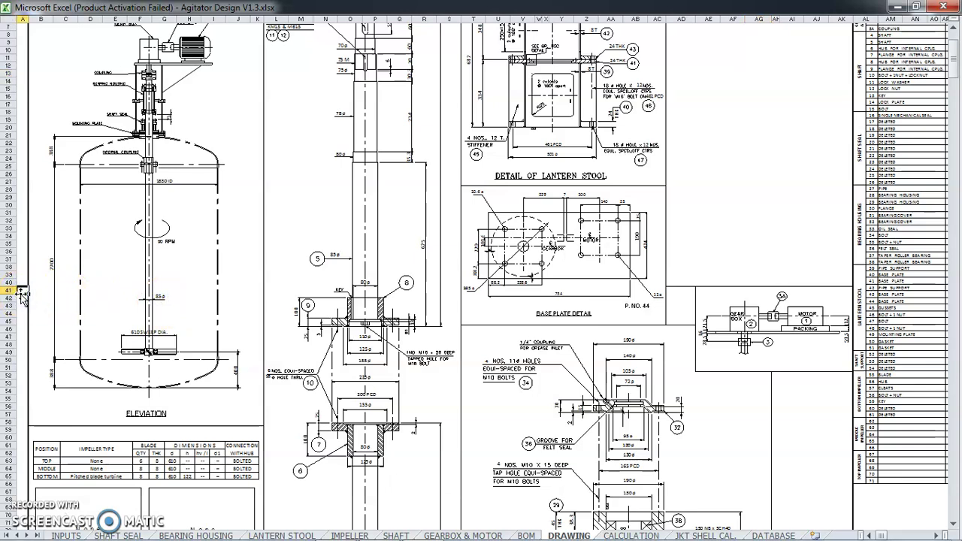
{"action": "scroll", "coordinate": [21, 297], "scroll_direction": "up", "scroll_amount": 1}
{"action": "scroll", "coordinate": [21, 293], "scroll_direction": "up", "scroll_amount": 1}
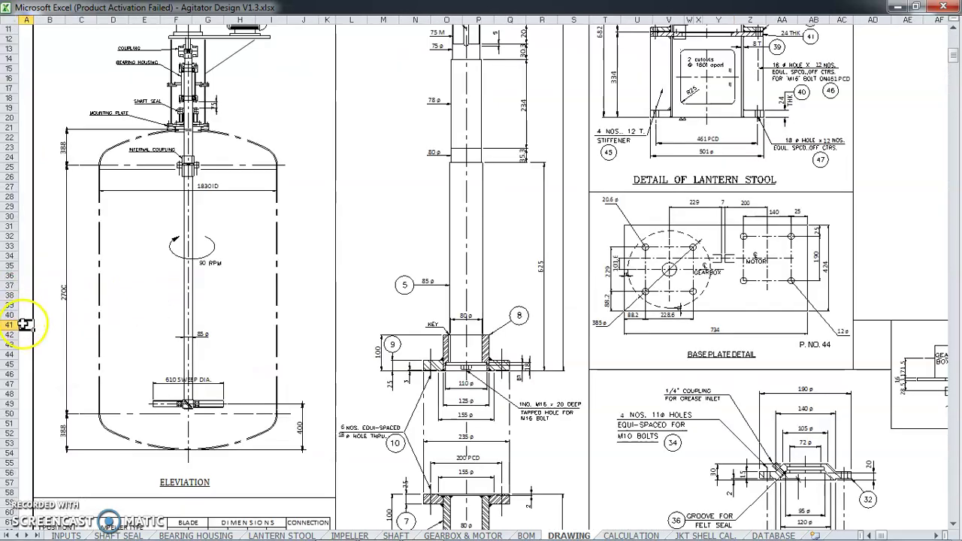
{"action": "scroll", "coordinate": [22, 300], "scroll_direction": "up", "scroll_amount": 2}
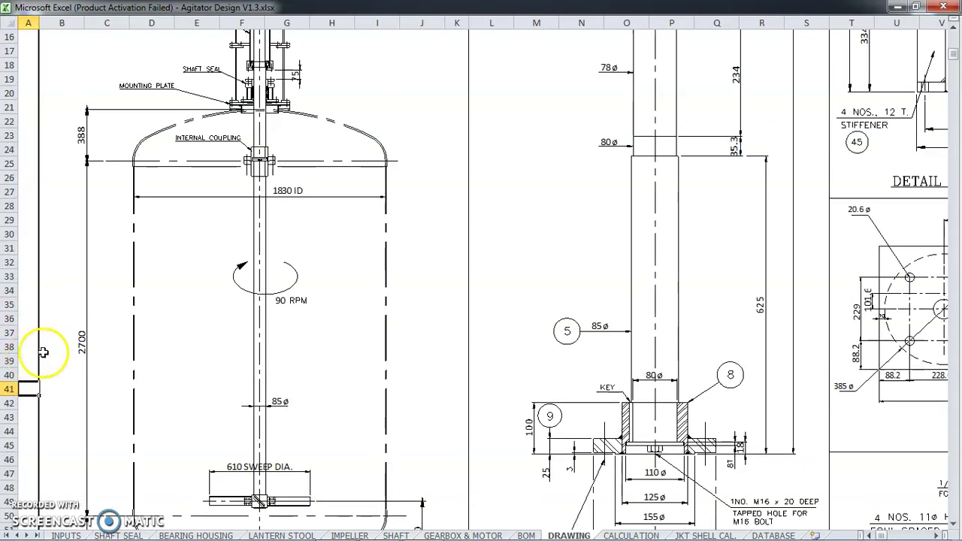
{"action": "left_click", "coordinate": [279, 361]}
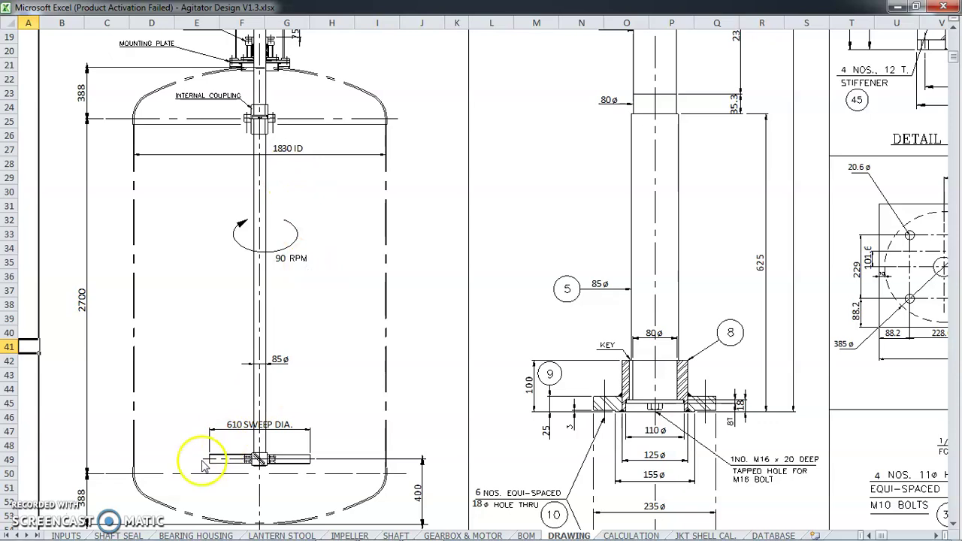
{"action": "left_click", "coordinate": [283, 155]}
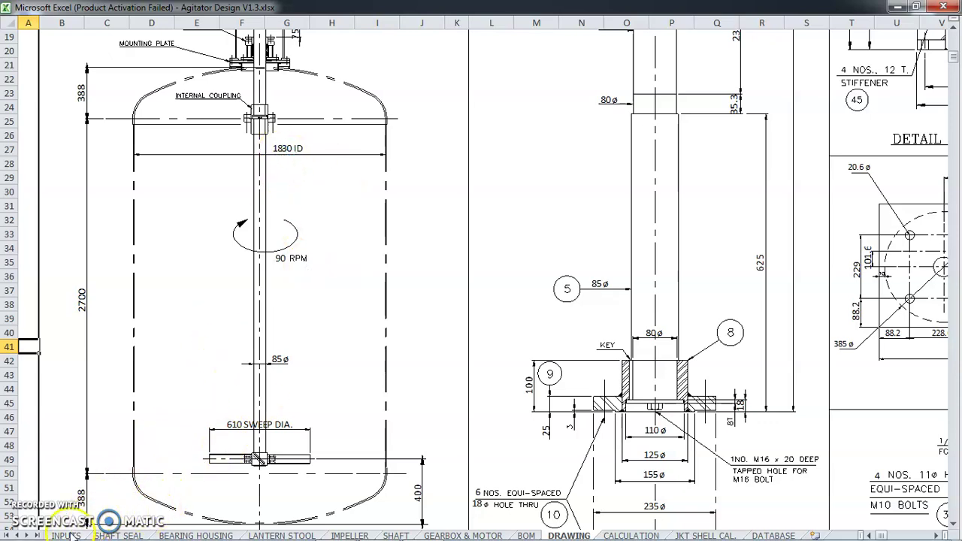
{"action": "left_click", "coordinate": [67, 535]}
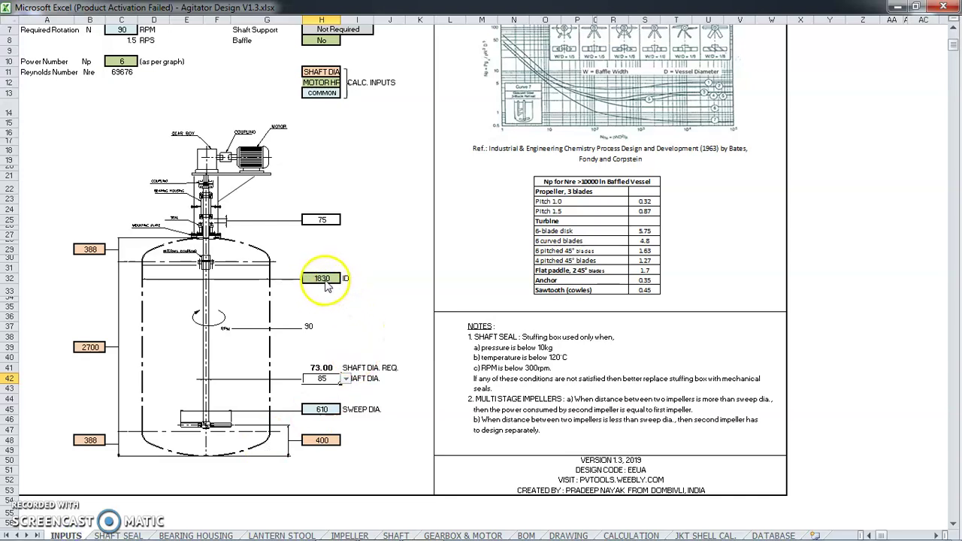
Replace the 1830 vessel inner diameter in H32 with 2000
{"action": "left_click", "coordinate": [323, 279]}
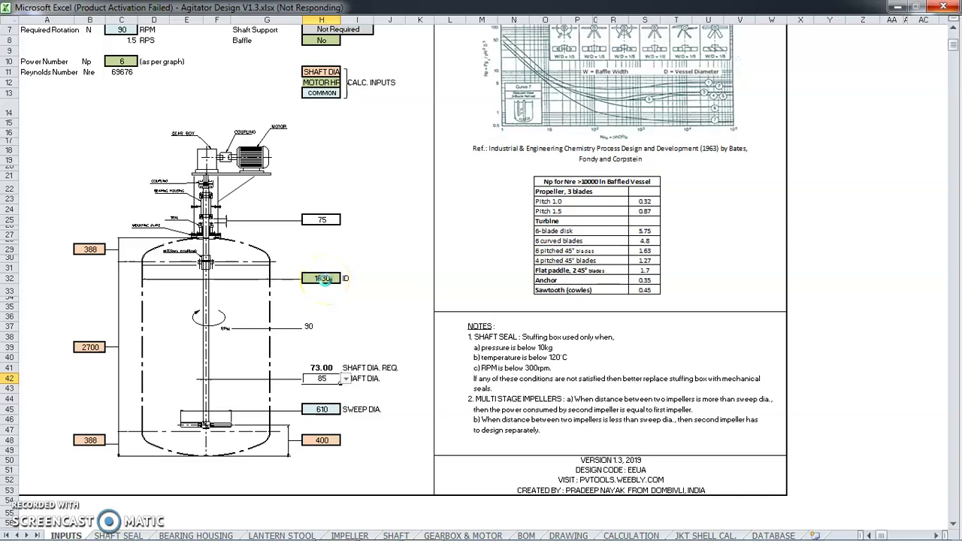
{"action": "left_click", "coordinate": [329, 280]}
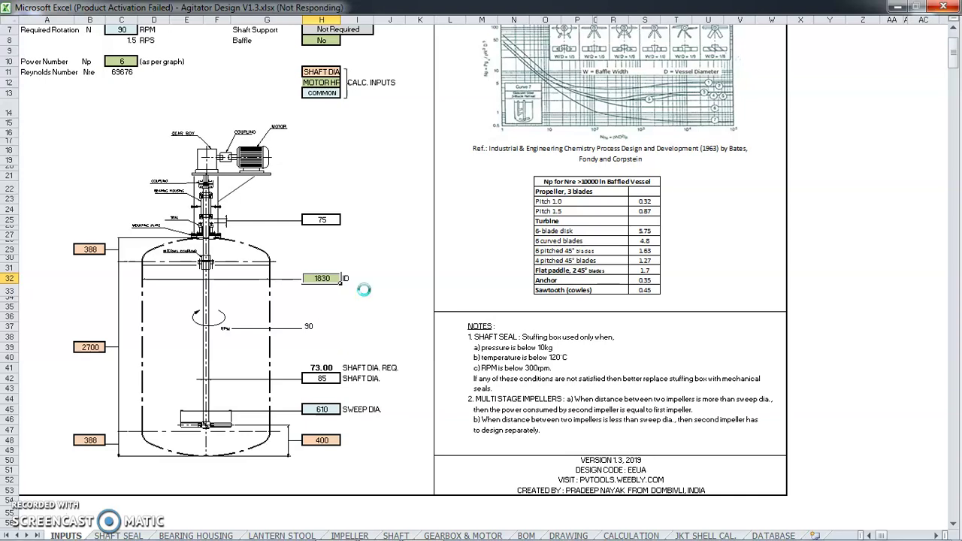
{"action": "type", "text": "2000"}
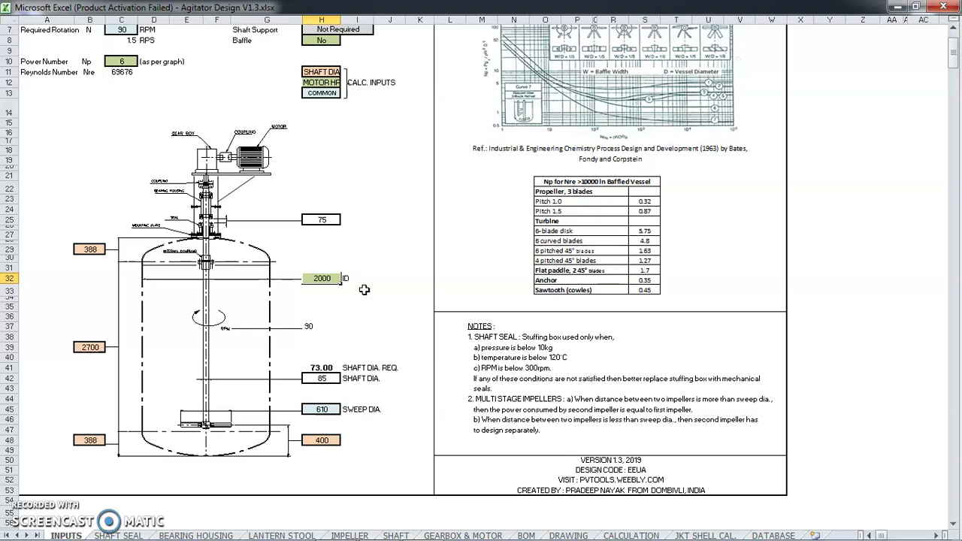
{"action": "left_click", "coordinate": [340, 280]}
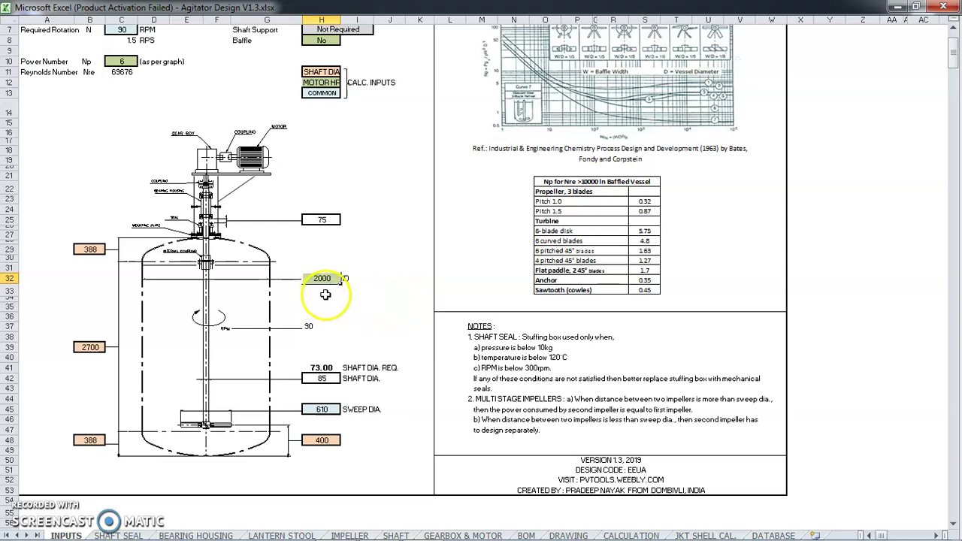
{"action": "left_click", "coordinate": [323, 293]}
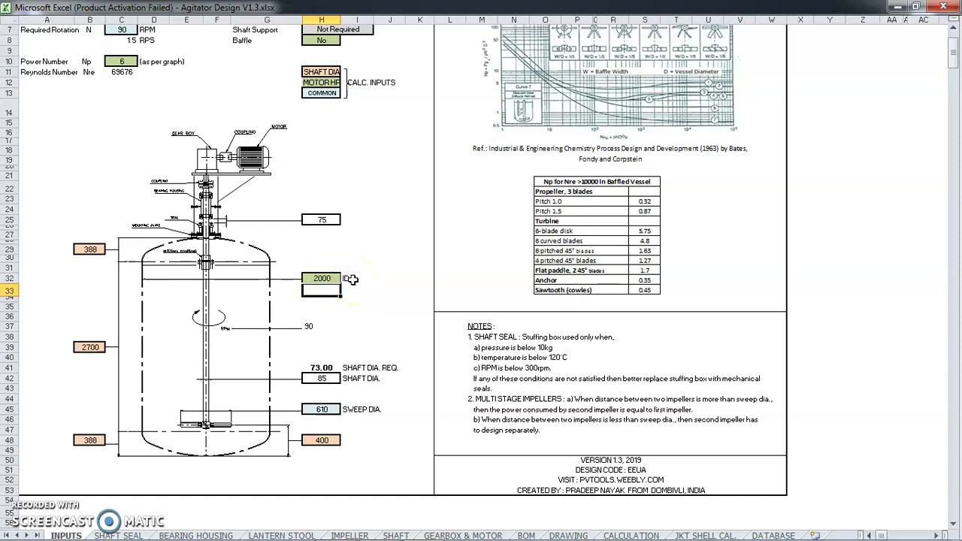
{"action": "left_click", "coordinate": [362, 278]}
{"action": "left_click", "coordinate": [566, 532]}
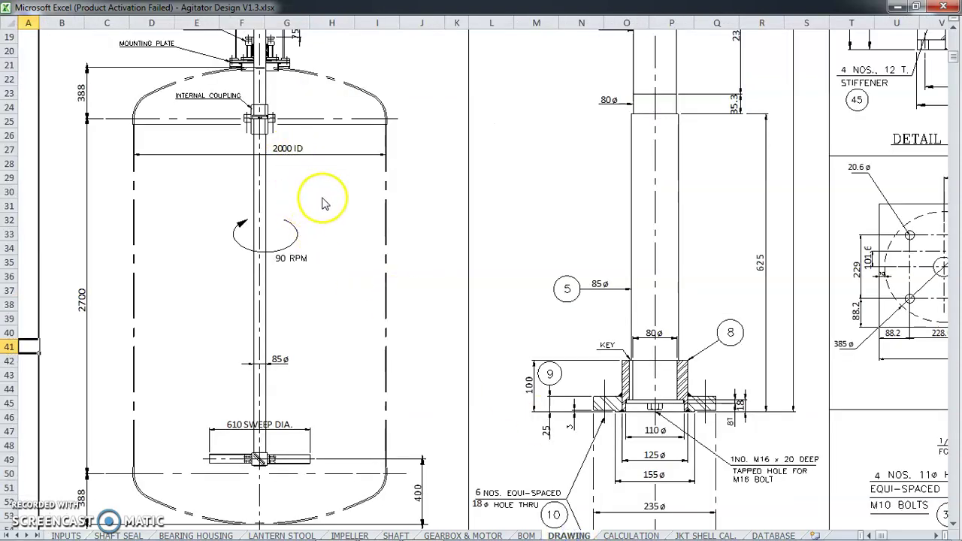
{"action": "scroll", "coordinate": [35, 215], "scroll_direction": "down", "scroll_amount": 1, "text": "ctrl"}
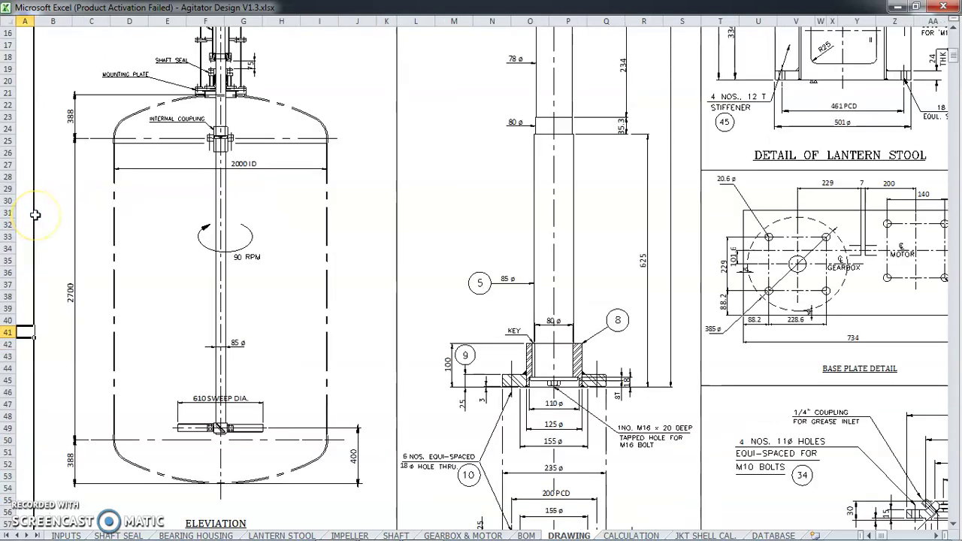
{"action": "scroll", "coordinate": [36, 215], "scroll_direction": "down", "scroll_amount": 1, "text": "ctrl"}
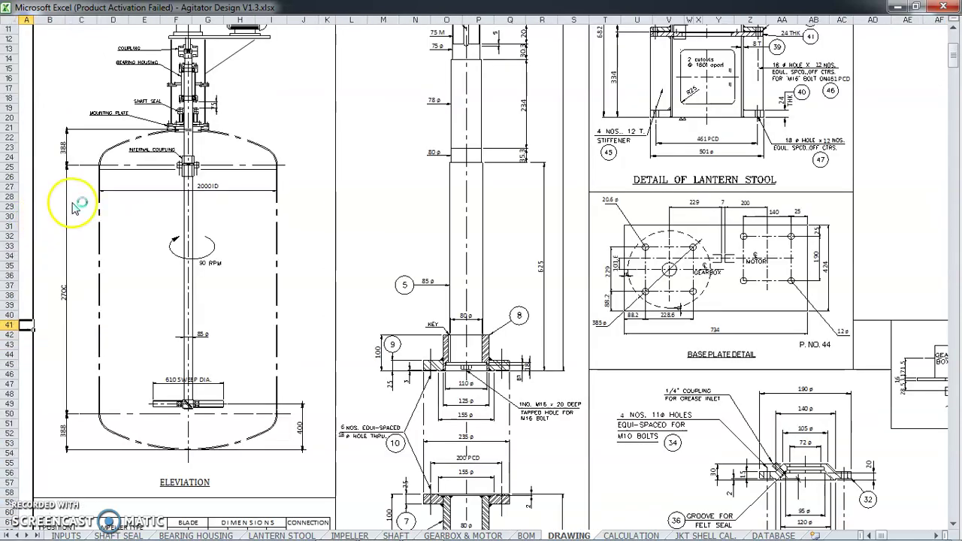
{"action": "scroll", "coordinate": [76, 208], "scroll_direction": "down", "scroll_amount": 1}
{"action": "scroll", "coordinate": [75, 208], "scroll_direction": "down", "scroll_amount": 1}
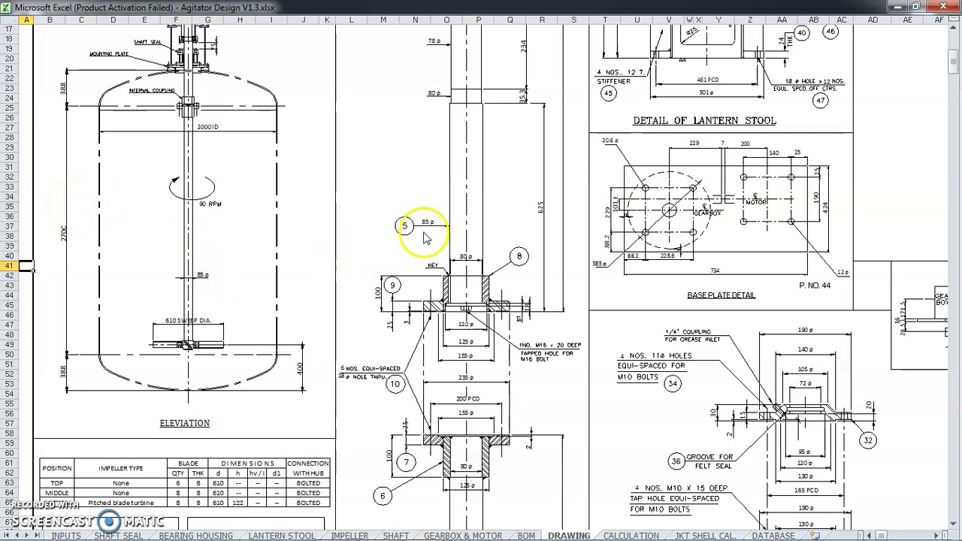
{"action": "scroll", "coordinate": [426, 235], "scroll_direction": "down", "scroll_amount": 1}
{"action": "scroll", "coordinate": [427, 233], "scroll_direction": "down", "scroll_amount": 4}
{"action": "scroll", "coordinate": [430, 233], "scroll_direction": "down", "scroll_amount": 5}
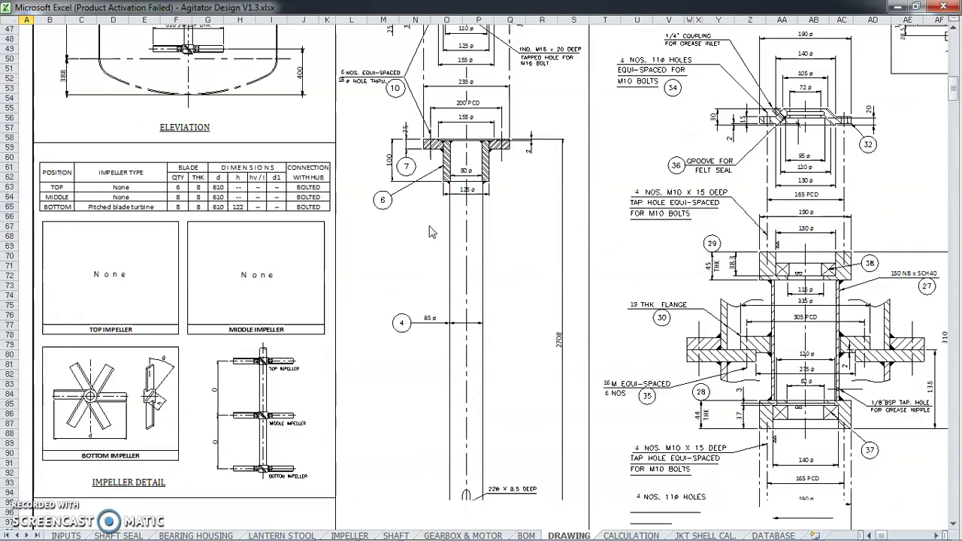
{"action": "scroll", "coordinate": [444, 251], "scroll_direction": "down", "scroll_amount": 4}
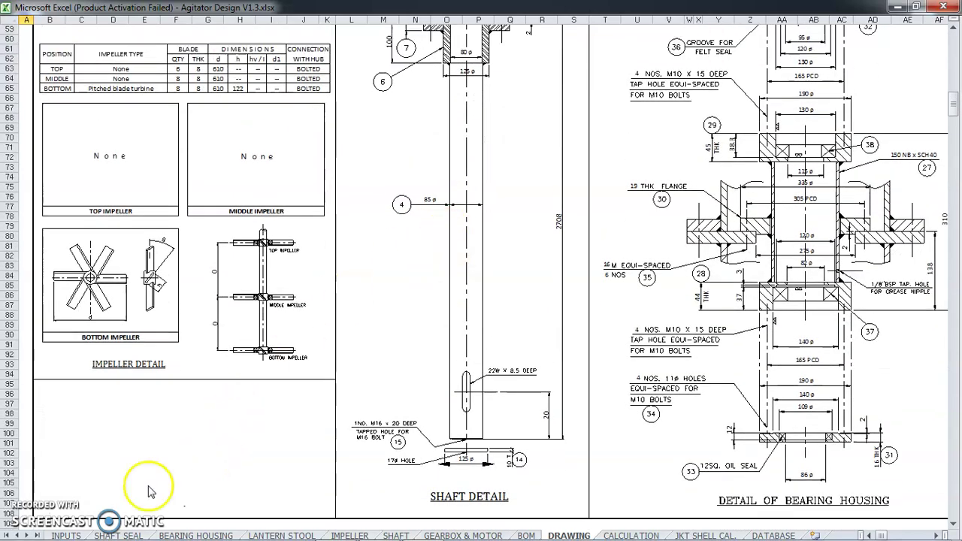
{"action": "left_click", "coordinate": [66, 536]}
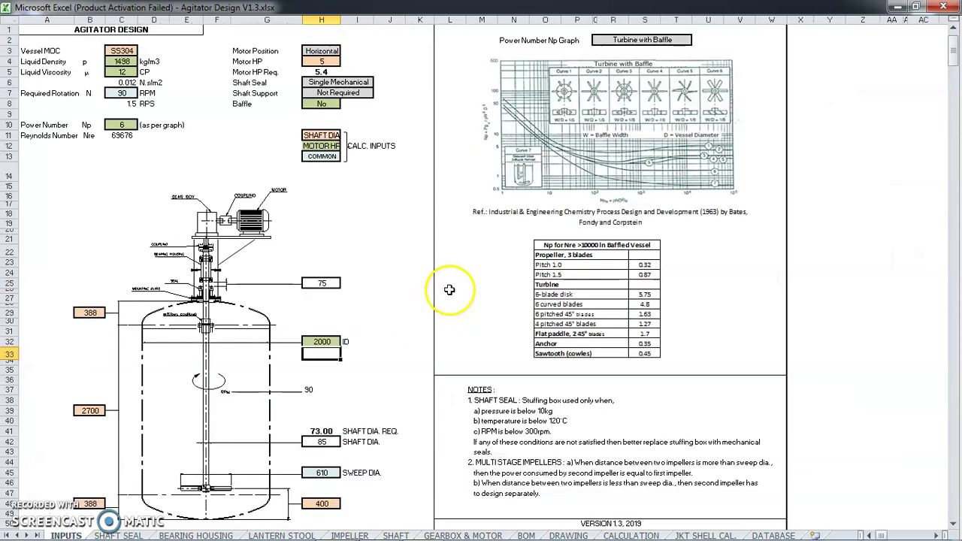
{"action": "left_click", "coordinate": [342, 93]}
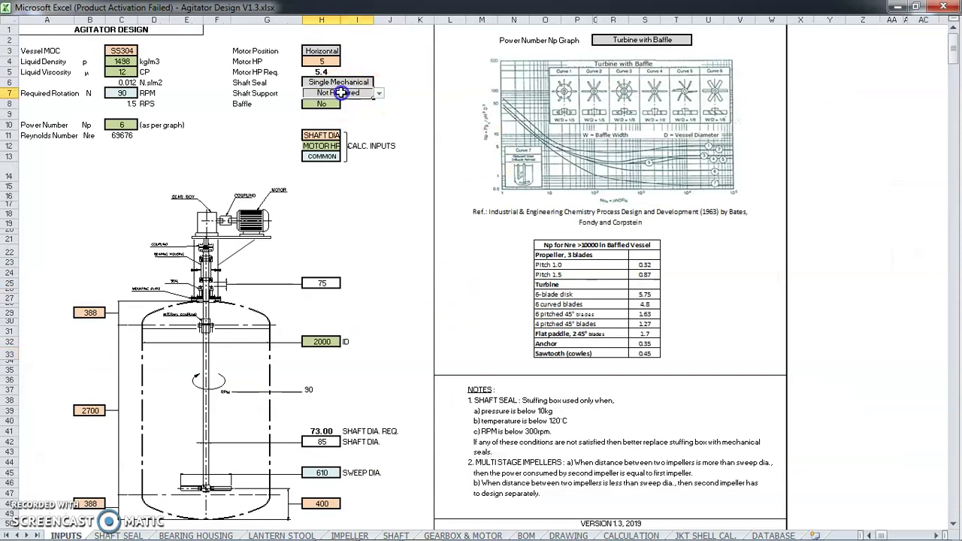
{"action": "left_click", "coordinate": [383, 96]}
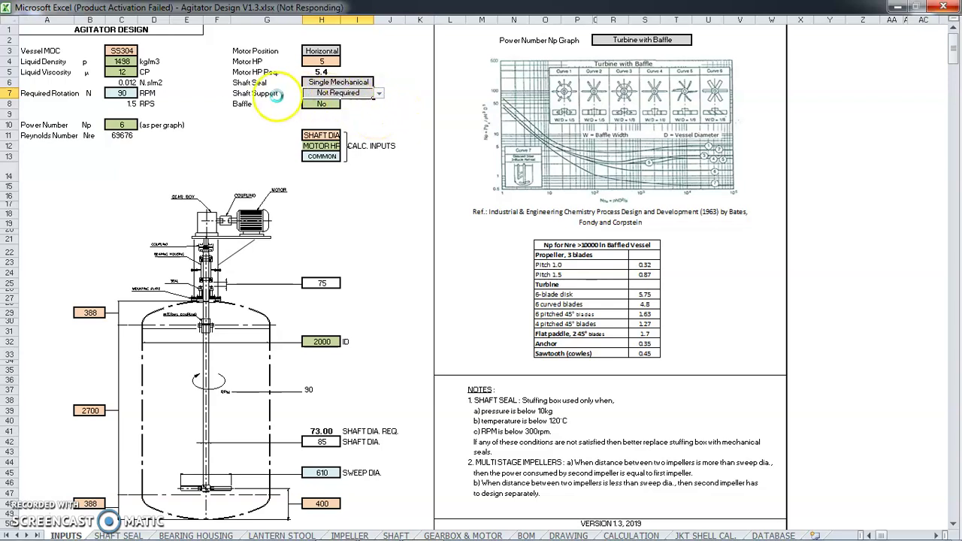
Pick Required for Shaft Support in H7, keeping Motor HP Req. at 5.4
{"action": "left_click", "coordinate": [381, 94]}
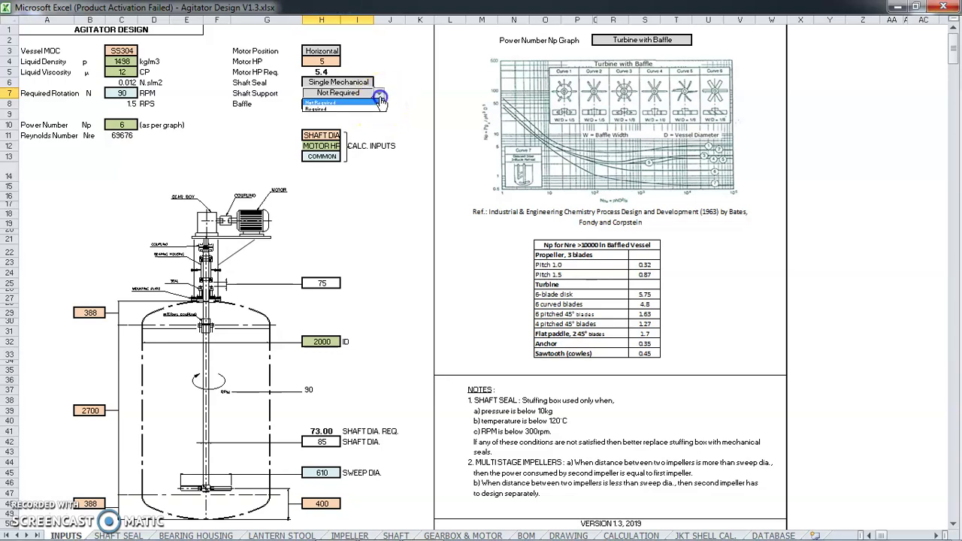
{"action": "left_click", "coordinate": [370, 109]}
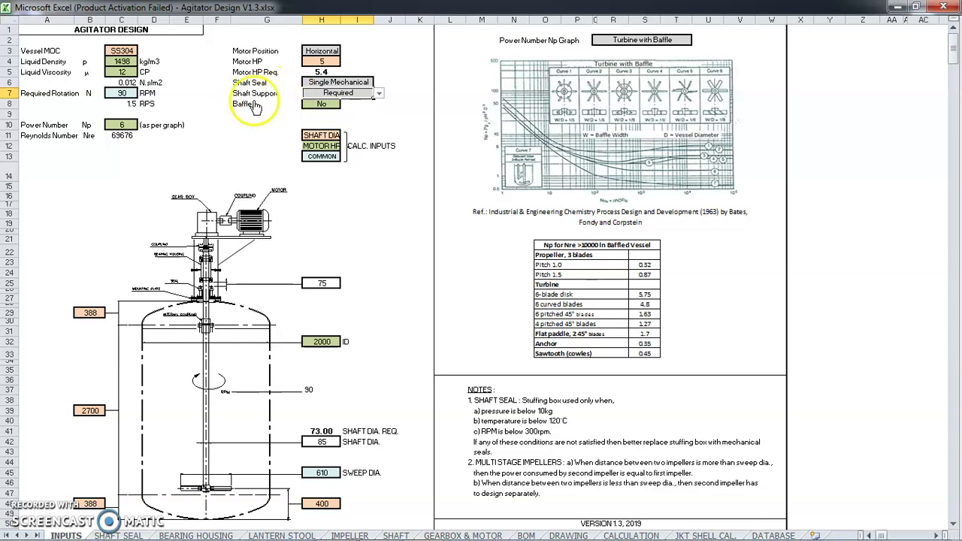
{"action": "left_click", "coordinate": [319, 136]}
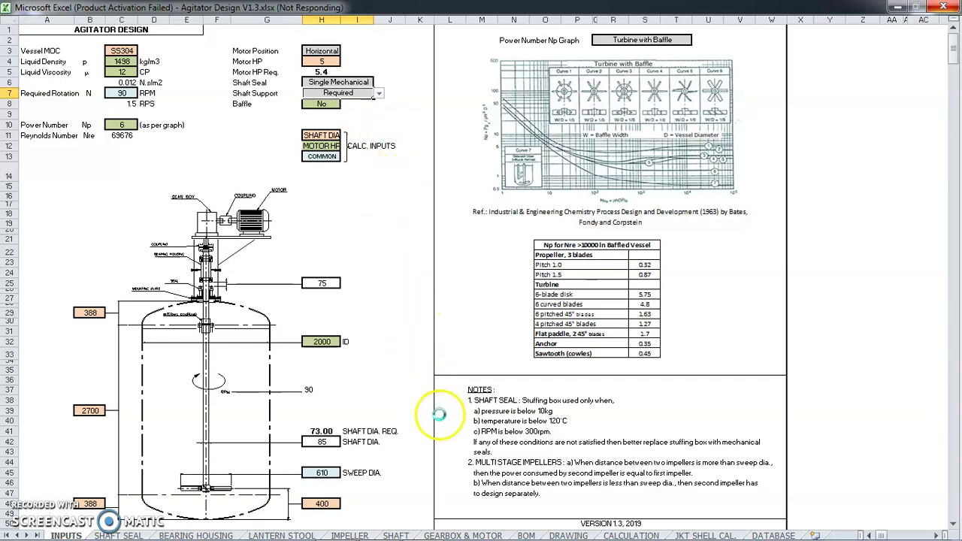
Check the reinstated shaft support on the DRAWING sheet, then switch to the IMPELLER sheet
{"action": "left_click", "coordinate": [567, 536]}
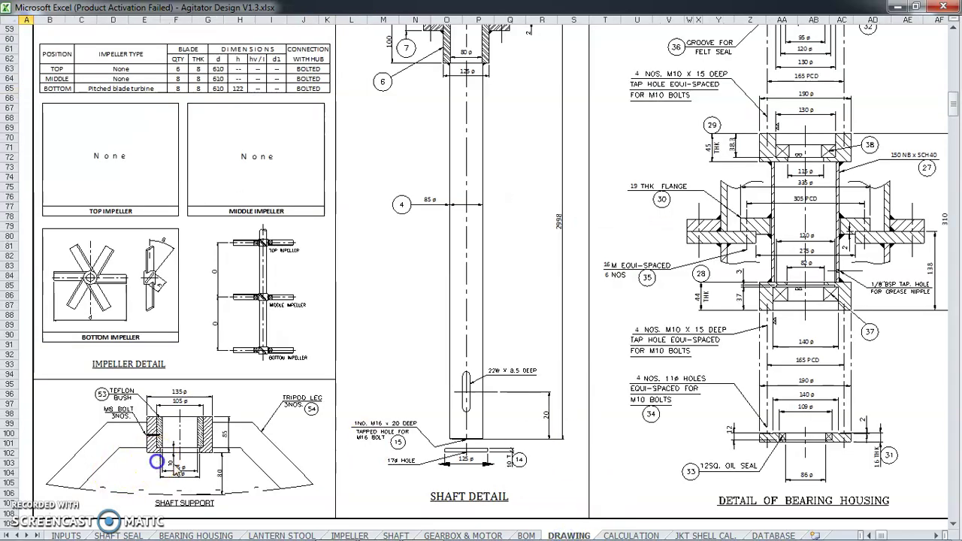
{"action": "scroll", "coordinate": [253, 430], "scroll_direction": "up", "scroll_amount": 1}
{"action": "scroll", "coordinate": [255, 428], "scroll_direction": "up", "scroll_amount": 2}
{"action": "scroll", "coordinate": [260, 426], "scroll_direction": "up", "scroll_amount": 2}
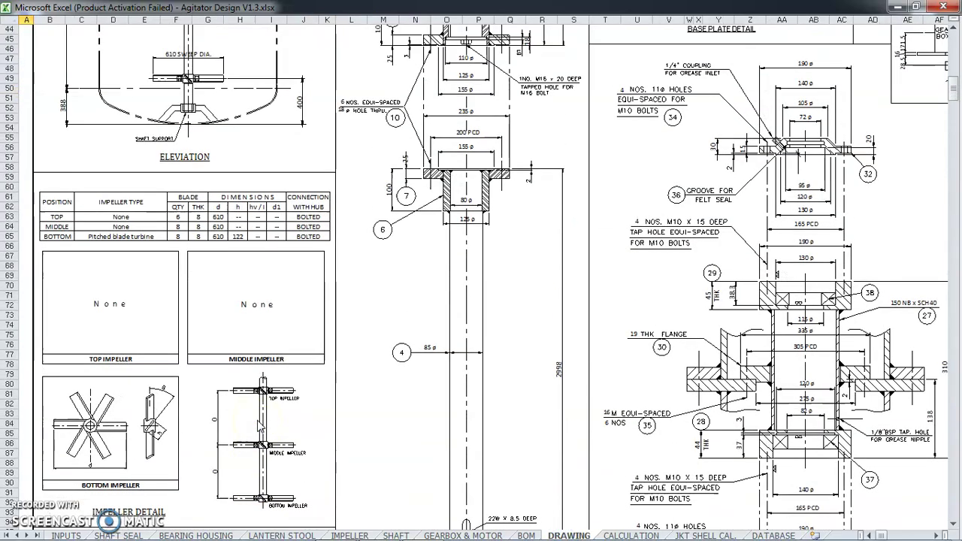
{"action": "scroll", "coordinate": [255, 425], "scroll_direction": "up", "scroll_amount": 1}
{"action": "scroll", "coordinate": [253, 425], "scroll_direction": "up", "scroll_amount": 1}
{"action": "scroll", "coordinate": [248, 429], "scroll_direction": "down", "scroll_amount": 1}
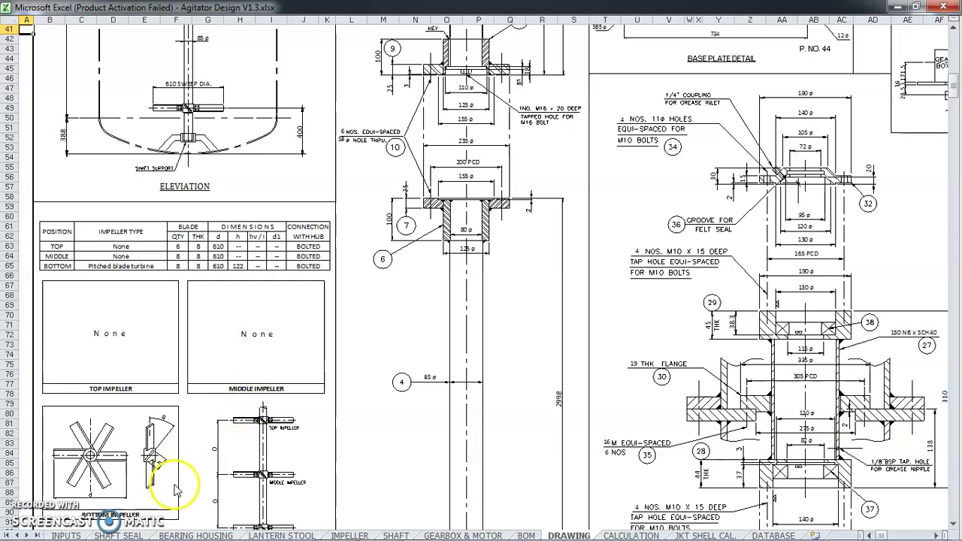
{"action": "left_click", "coordinate": [348, 535]}
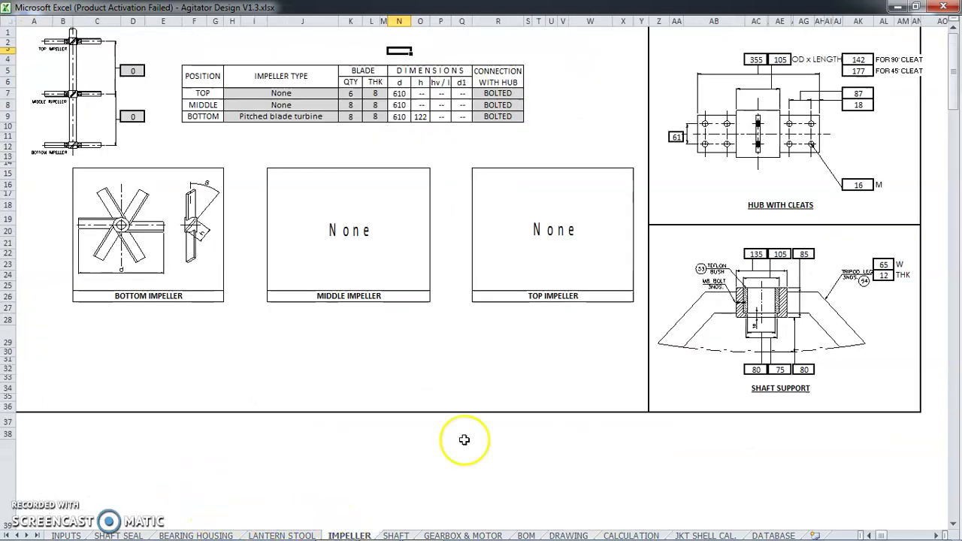
Try Propeller for the BOTTOM impeller type, then settle on Turbine with disk
{"action": "left_click", "coordinate": [312, 118]}
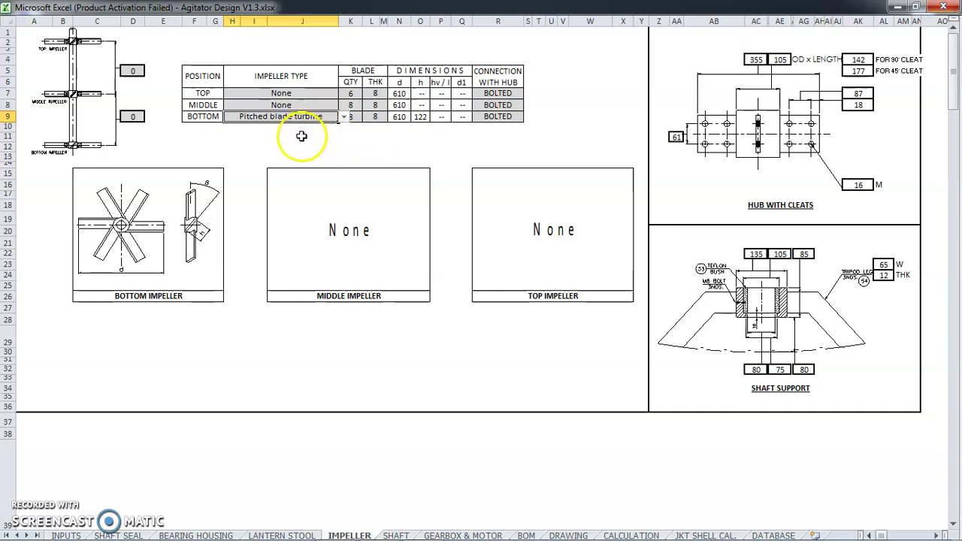
{"action": "left_click", "coordinate": [343, 118]}
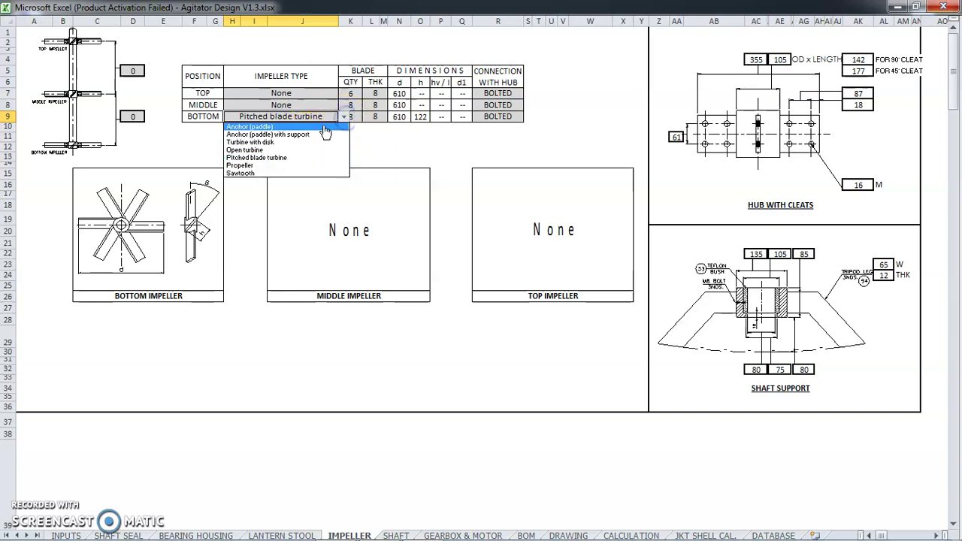
{"action": "left_click", "coordinate": [287, 166]}
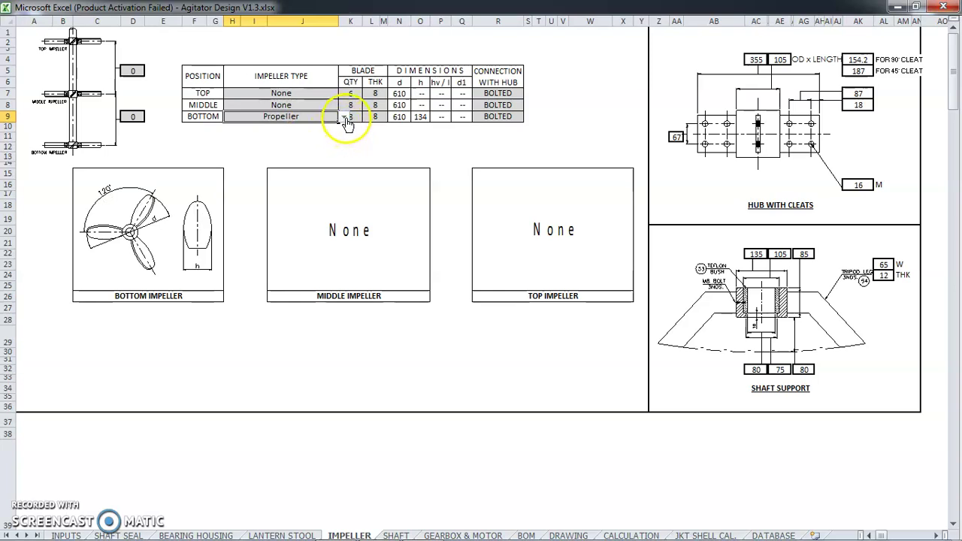
{"action": "left_click", "coordinate": [343, 117]}
{"action": "left_click", "coordinate": [319, 135]}
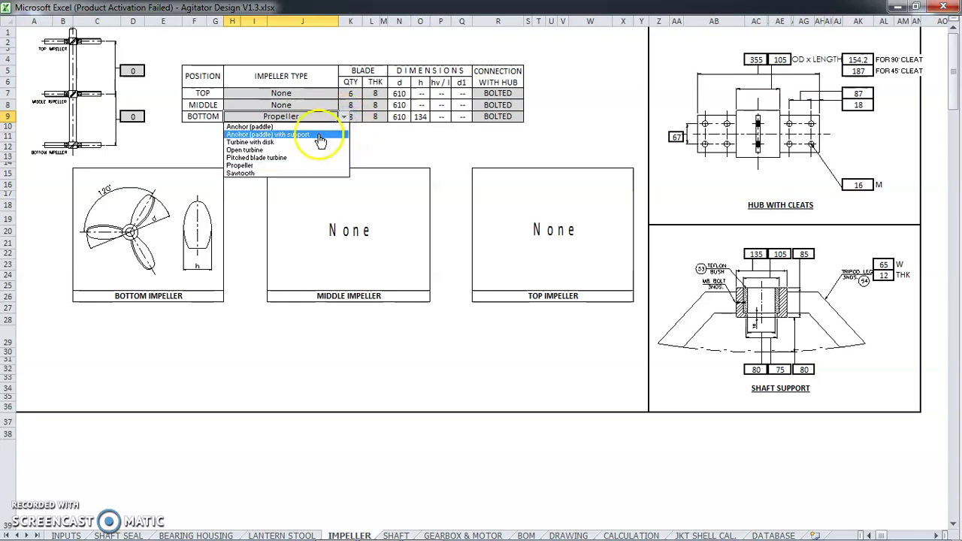
{"action": "left_click", "coordinate": [318, 143]}
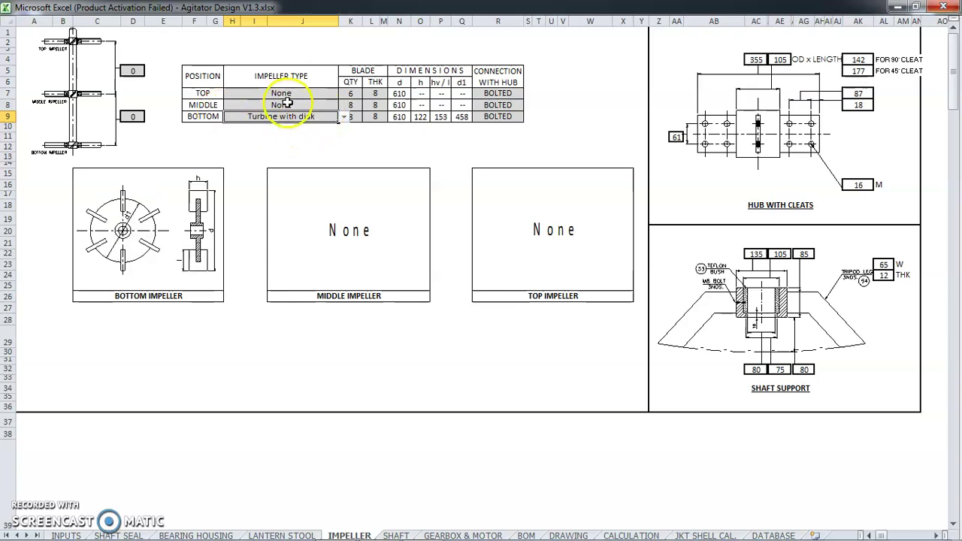
Set the MIDDLE impeller type in J8 to Turbine with disk
{"action": "left_click", "coordinate": [280, 105]}
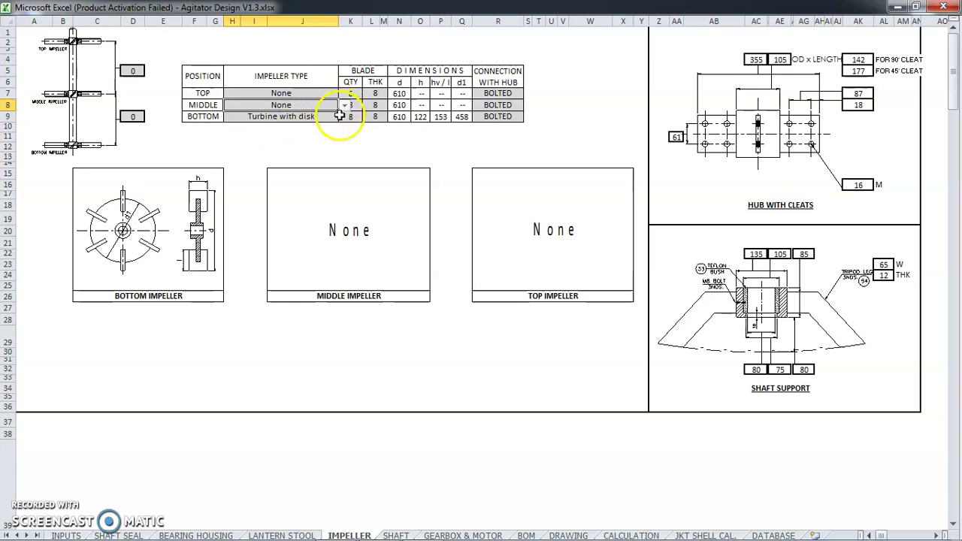
{"action": "left_click", "coordinate": [345, 106]}
{"action": "left_click", "coordinate": [345, 107]}
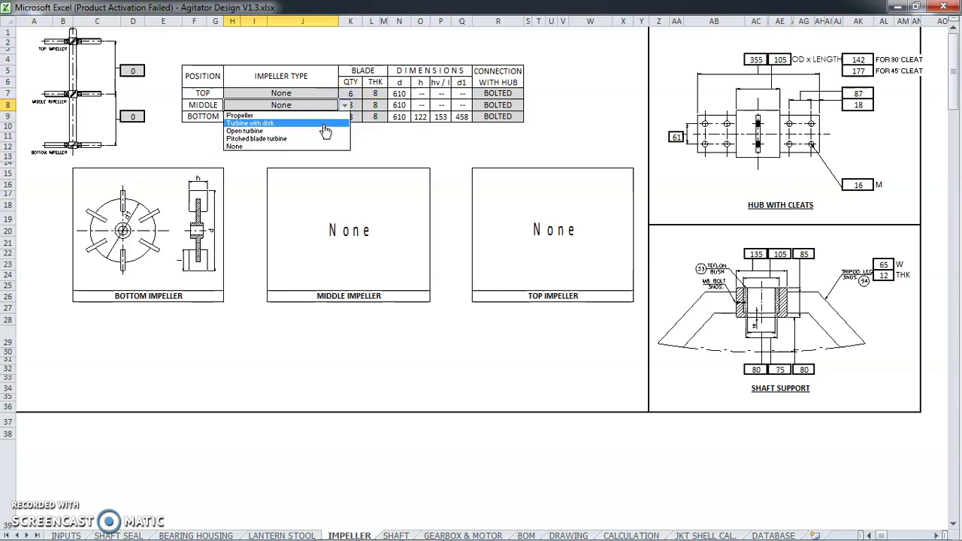
{"action": "left_click", "coordinate": [325, 124]}
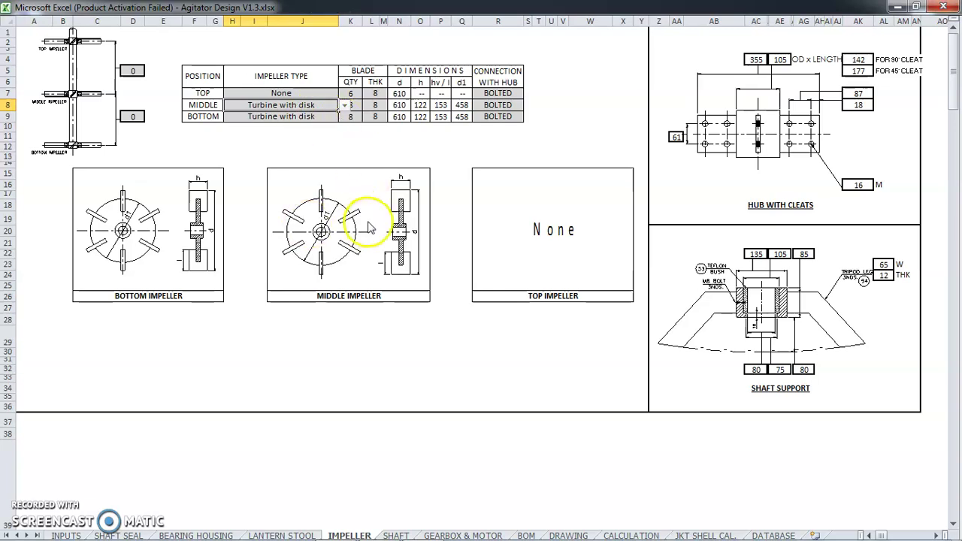
{"action": "left_click", "coordinate": [135, 117]}
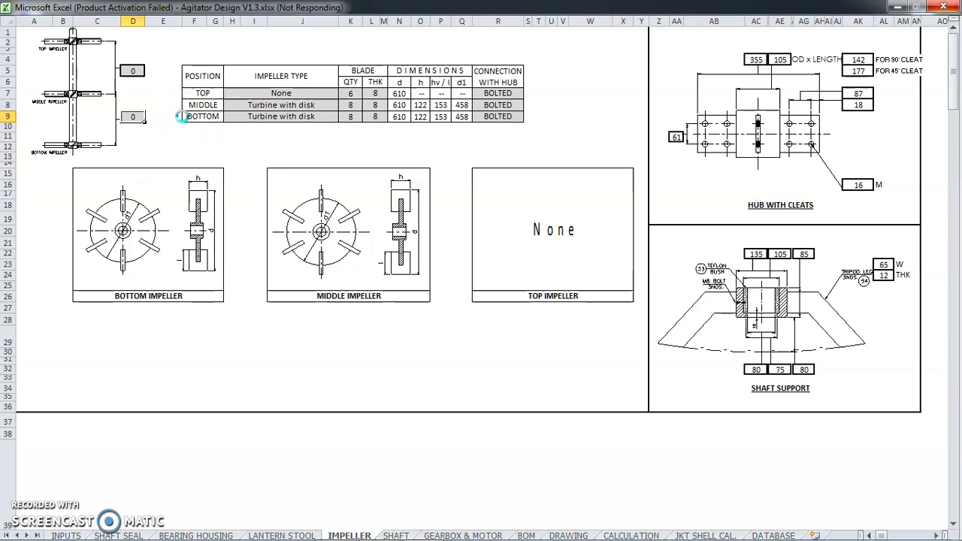
{"action": "type", "text": "300"}
Change the bottom impeller's hub connection in R9 from BOLTED to WELDED
{"action": "left_click", "coordinate": [167, 97]}
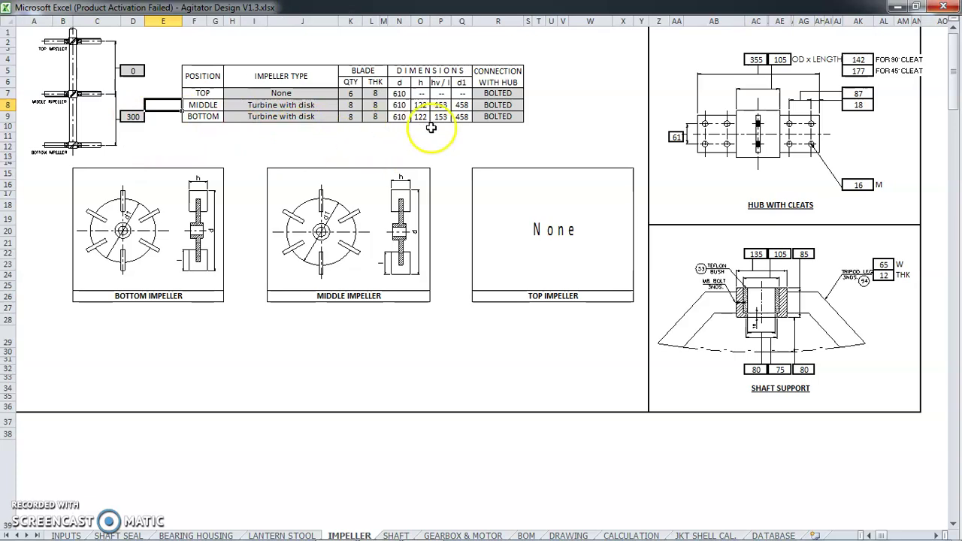
{"action": "left_click", "coordinate": [493, 118]}
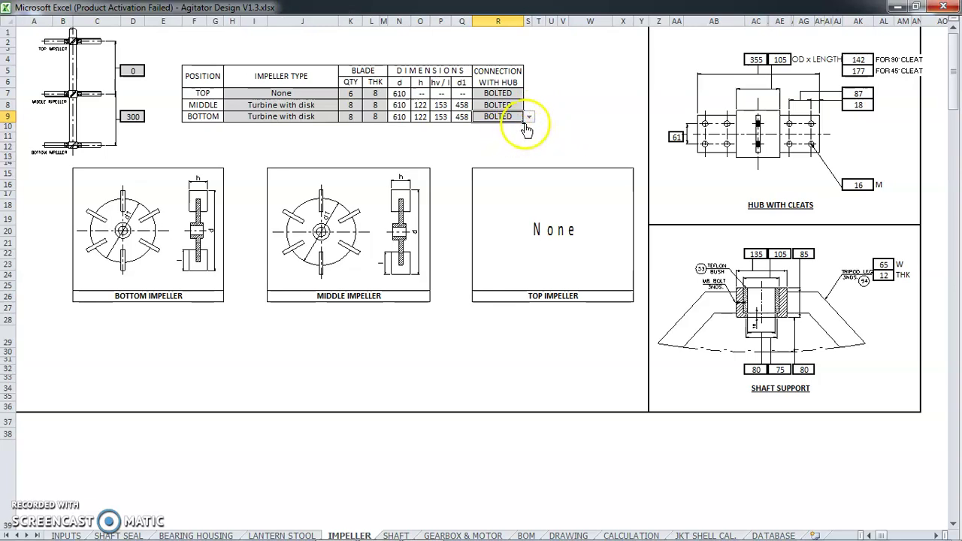
{"action": "left_click", "coordinate": [529, 118]}
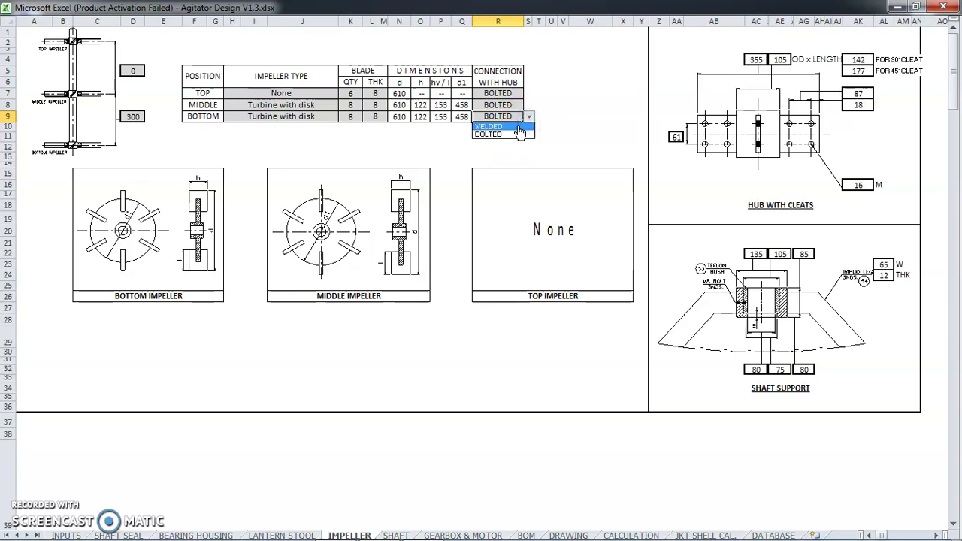
{"action": "left_click", "coordinate": [518, 127]}
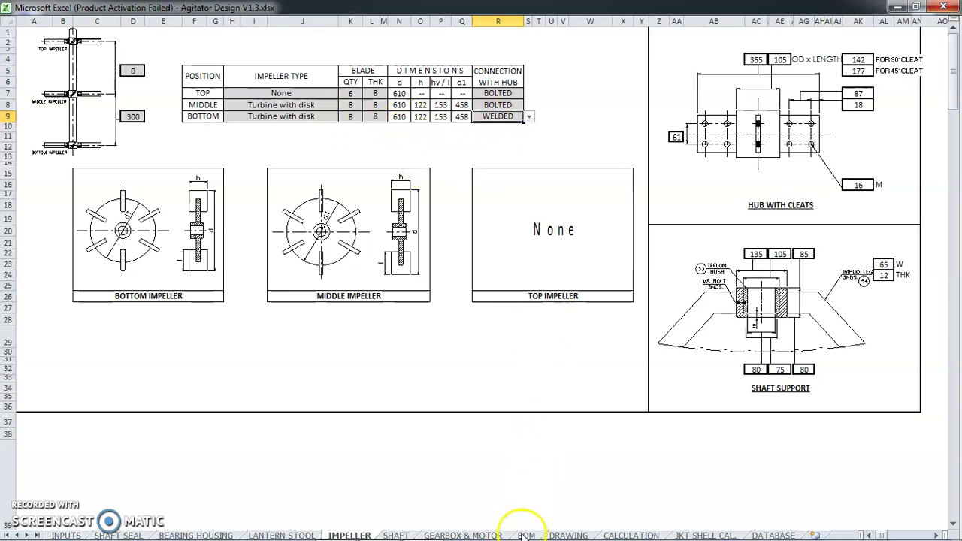
Review the updated impeller table and sketches on the DRAWING sheet
{"action": "left_click", "coordinate": [564, 534]}
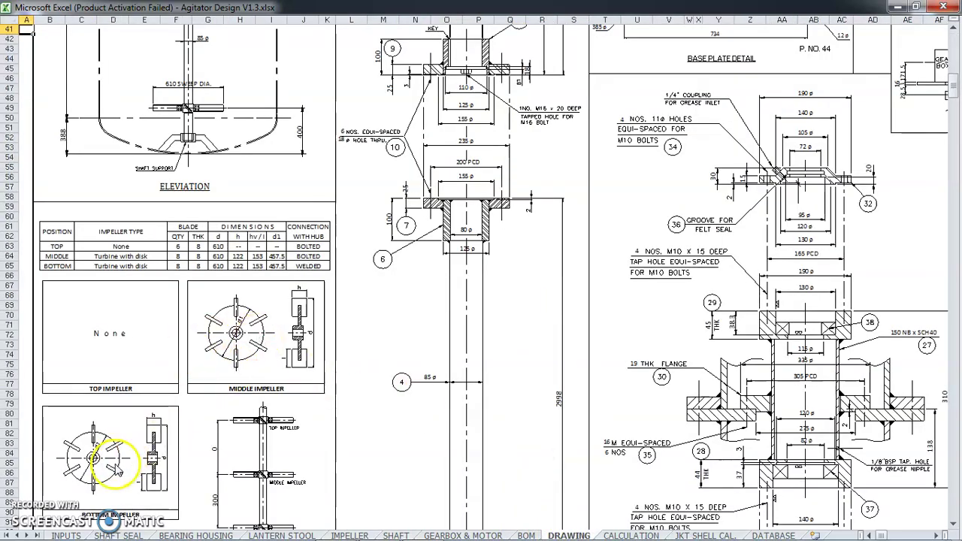
{"action": "scroll", "coordinate": [263, 392], "scroll_direction": "down", "scroll_amount": 1}
{"action": "scroll", "coordinate": [263, 393], "scroll_direction": "down", "scroll_amount": 1}
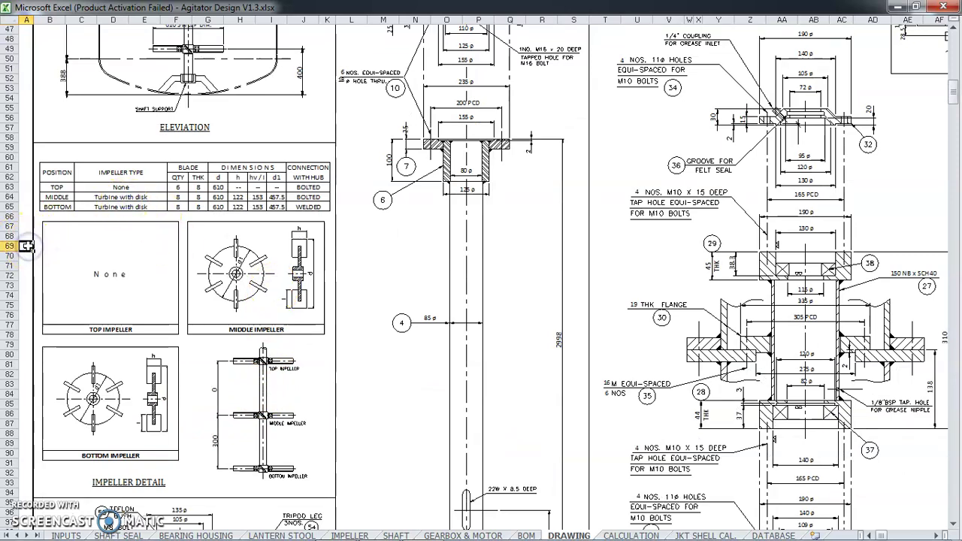
{"action": "scroll", "coordinate": [27, 245], "scroll_direction": "up", "scroll_amount": 1, "text": "ctrl"}
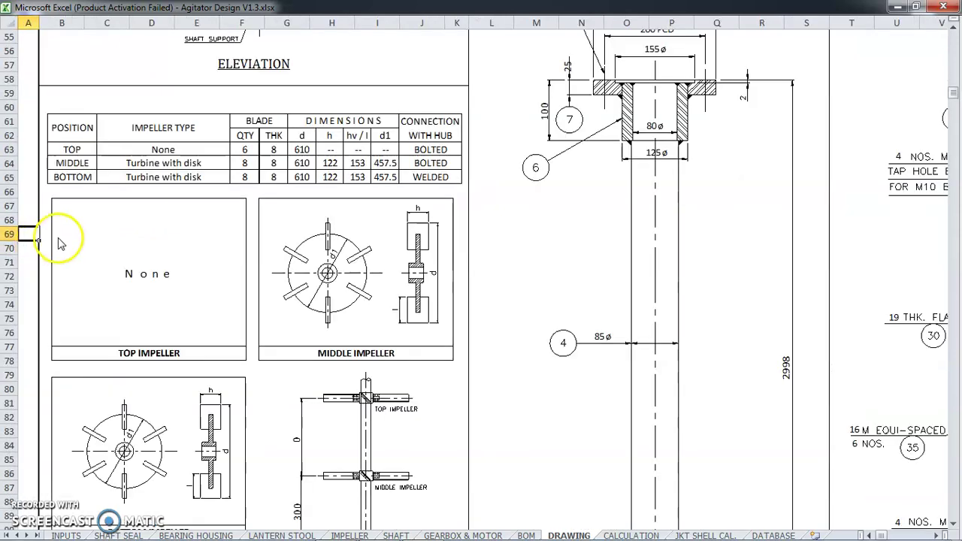
{"action": "scroll", "coordinate": [60, 241], "scroll_direction": "down", "scroll_amount": 3}
{"action": "scroll", "coordinate": [146, 274], "scroll_direction": "up", "scroll_amount": 1, "text": "ctrl"}
{"action": "scroll", "coordinate": [146, 274], "scroll_direction": "down", "scroll_amount": 2}
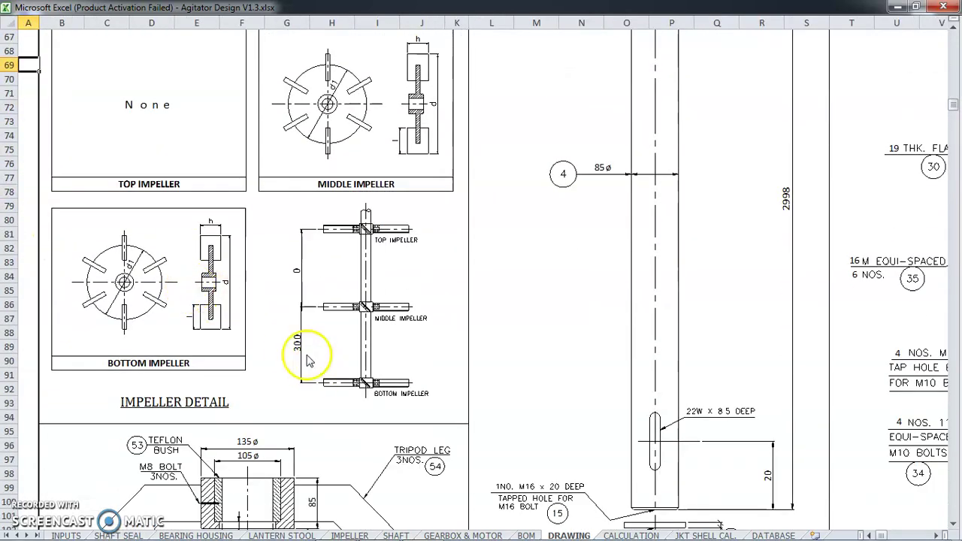
{"action": "scroll", "coordinate": [346, 331], "scroll_direction": "up", "scroll_amount": 1}
{"action": "scroll", "coordinate": [352, 320], "scroll_direction": "up", "scroll_amount": 1}
{"action": "scroll", "coordinate": [354, 316], "scroll_direction": "up", "scroll_amount": 1}
{"action": "scroll", "coordinate": [355, 316], "scroll_direction": "up", "scroll_amount": 1}
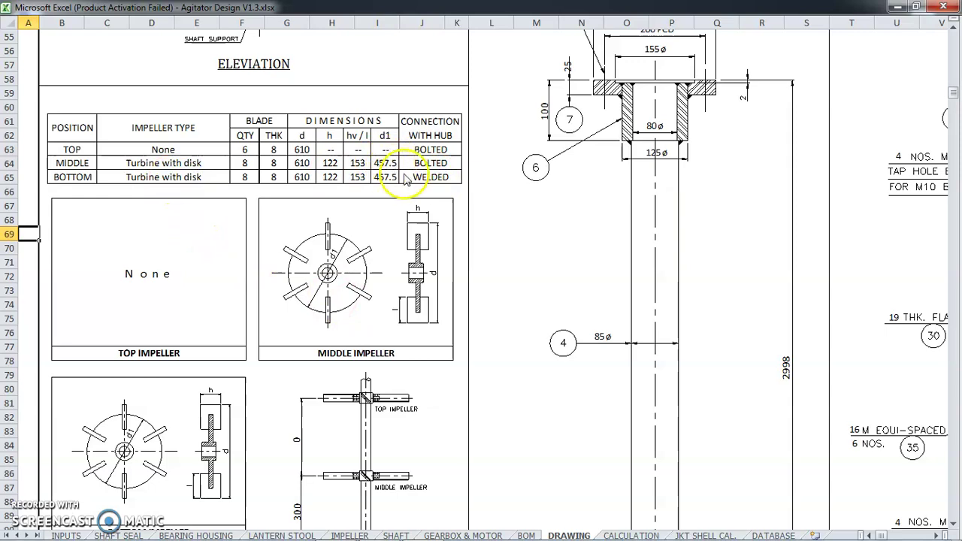
Browse the BOM sheet's SS304 disk, blade, hub and key rows for both impellers
{"action": "left_click", "coordinate": [526, 535]}
{"action": "scroll", "coordinate": [478, 355], "scroll_direction": "down", "scroll_amount": 4}
{"action": "scroll", "coordinate": [478, 355], "scroll_direction": "down", "scroll_amount": 4}
{"action": "scroll", "coordinate": [408, 354], "scroll_direction": "down", "scroll_amount": 4}
{"action": "scroll", "coordinate": [382, 348], "scroll_direction": "down", "scroll_amount": 2}
{"action": "scroll", "coordinate": [383, 350], "scroll_direction": "down", "scroll_amount": 2}
{"action": "left_click", "coordinate": [31, 309]}
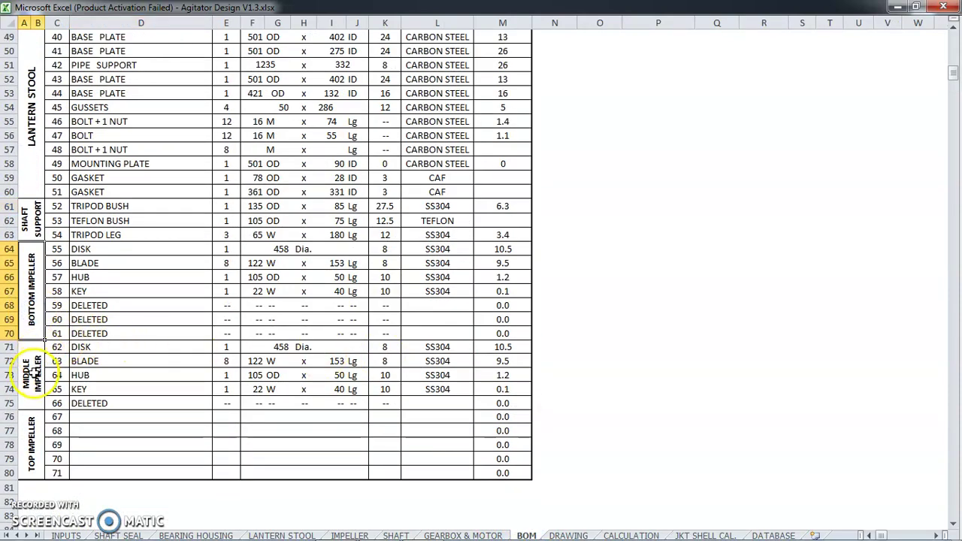
{"action": "left_click", "coordinate": [33, 374]}
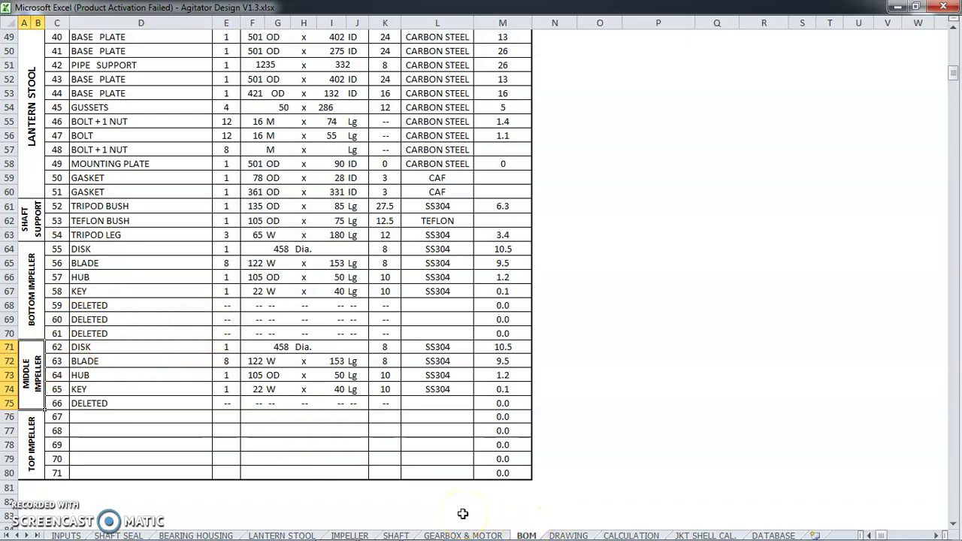
{"action": "scroll", "coordinate": [462, 513], "scroll_direction": "up", "scroll_amount": 5}
{"action": "scroll", "coordinate": [463, 504], "scroll_direction": "up", "scroll_amount": 5}
{"action": "scroll", "coordinate": [465, 500], "scroll_direction": "up", "scroll_amount": 5}
{"action": "scroll", "coordinate": [465, 495], "scroll_direction": "up", "scroll_amount": 2}
{"action": "left_click", "coordinate": [105, 524]}
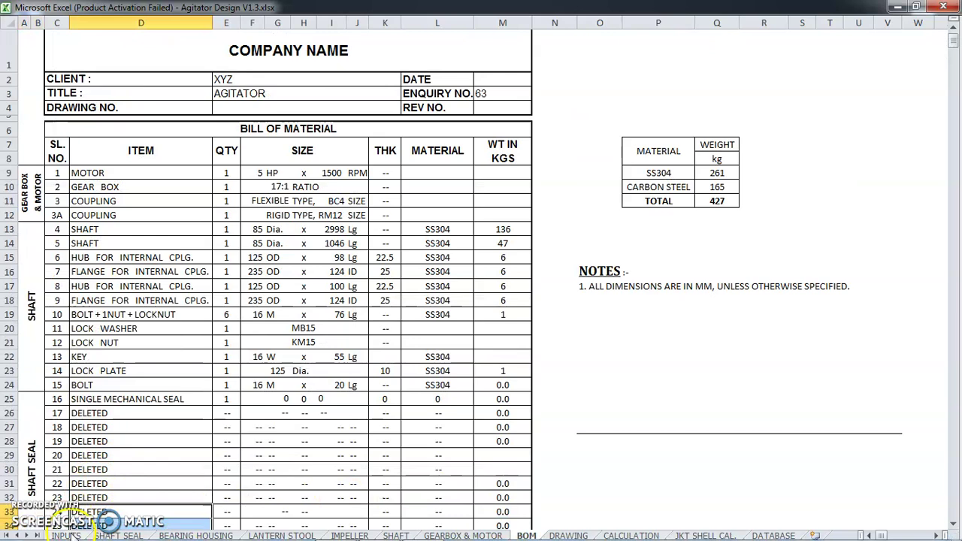
Return to the INPUTS sheet and select the Vessel MOC cell C3
{"action": "left_click", "coordinate": [67, 536]}
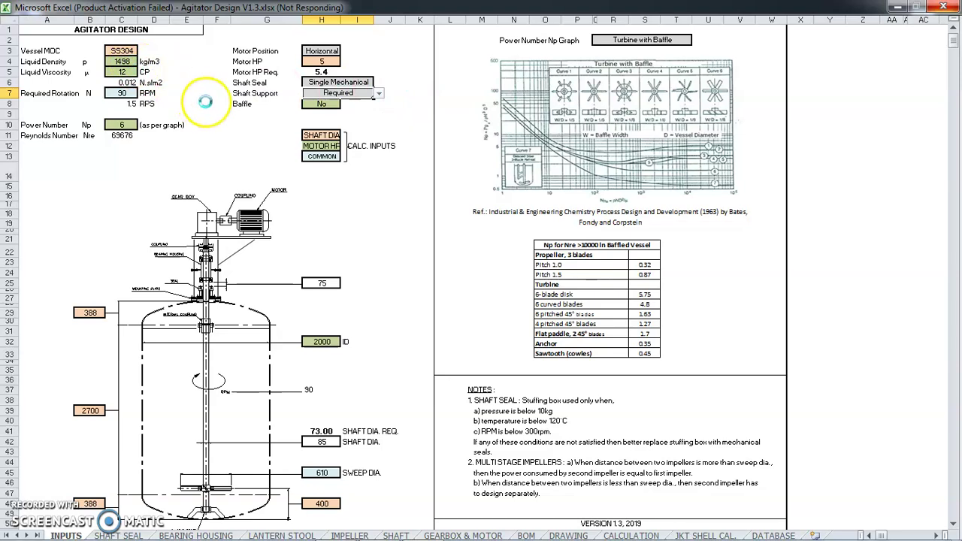
{"action": "left_click", "coordinate": [122, 51]}
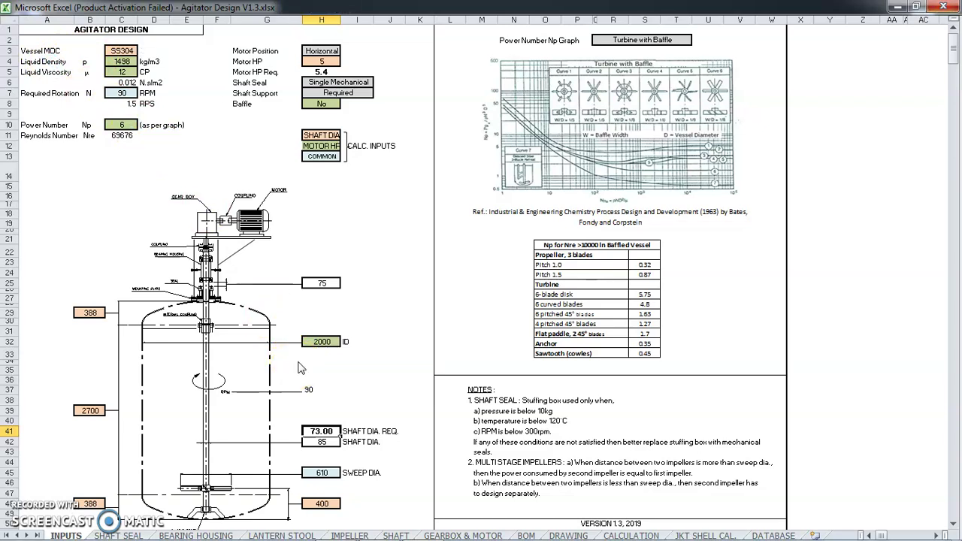
Switch Vessel MOC in C3 from SS304 to CS so the required shaft diameter drops to 67.60
{"action": "left_click", "coordinate": [124, 52]}
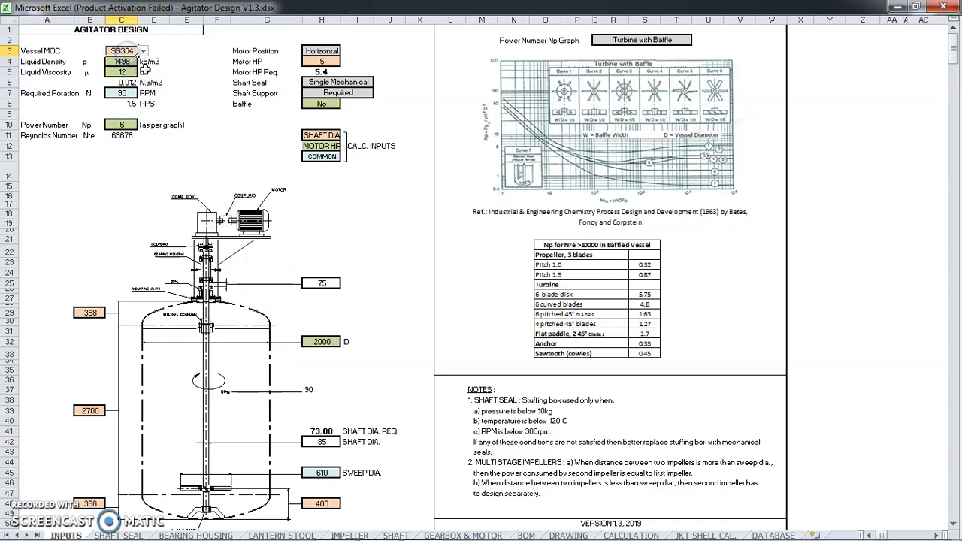
{"action": "left_click", "coordinate": [154, 56]}
{"action": "left_click", "coordinate": [156, 50]}
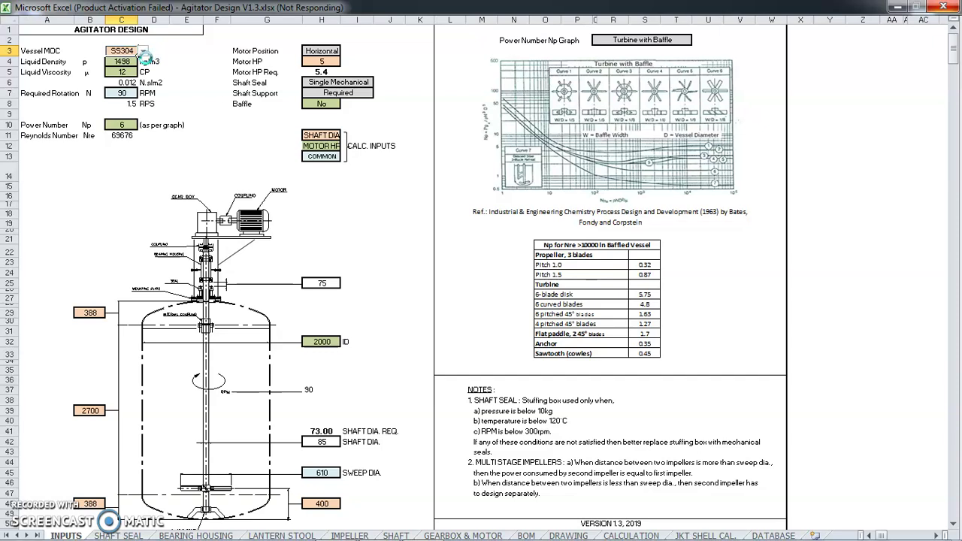
{"action": "left_click", "coordinate": [143, 51]}
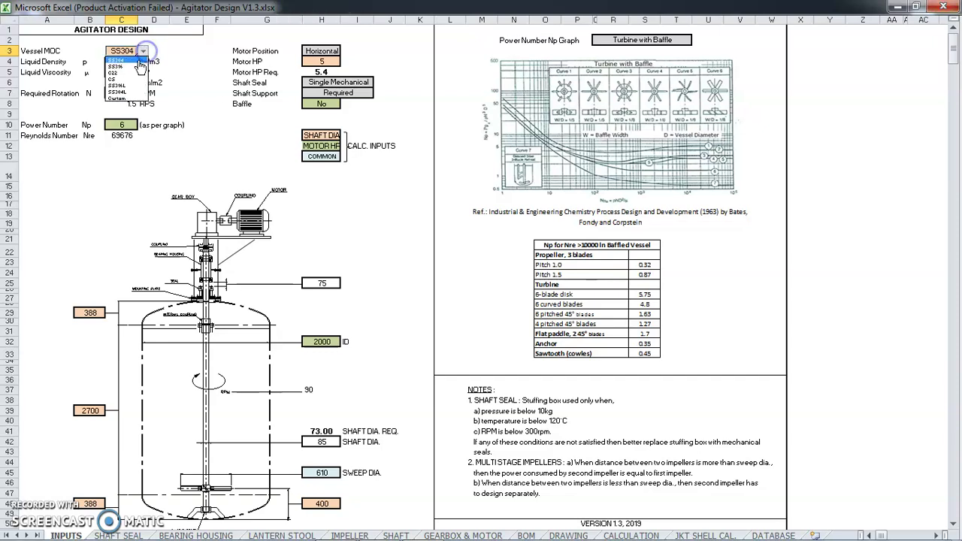
{"action": "left_click", "coordinate": [130, 80]}
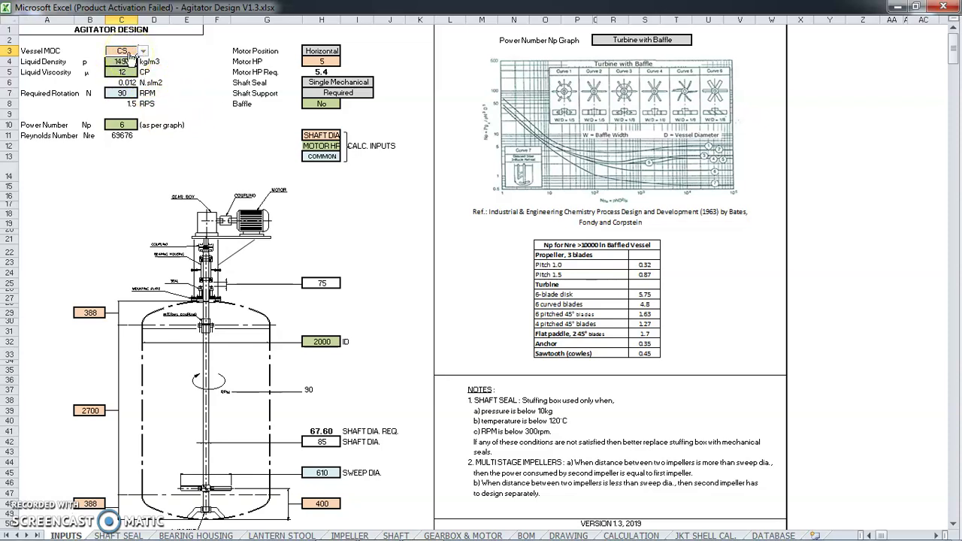
{"action": "left_click", "coordinate": [132, 51]}
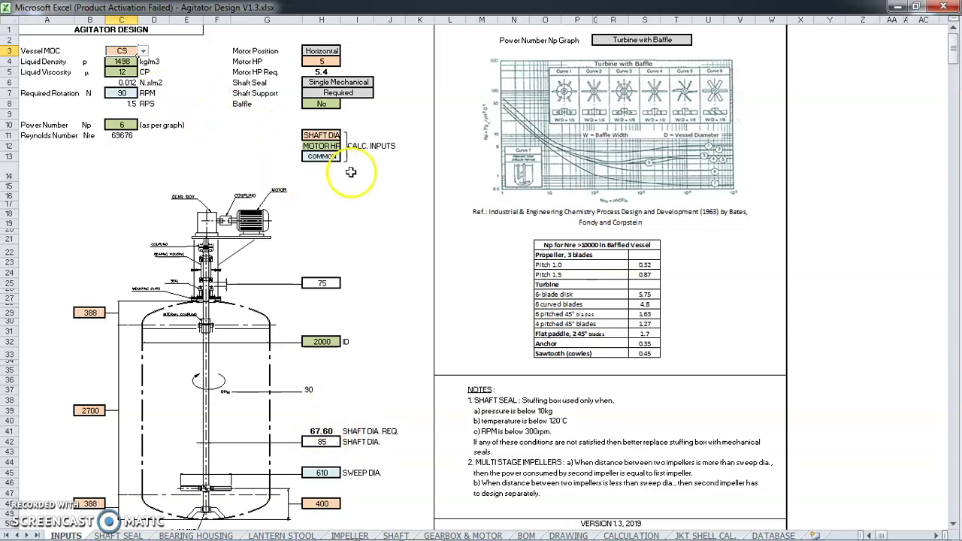
{"action": "left_click", "coordinate": [321, 72]}
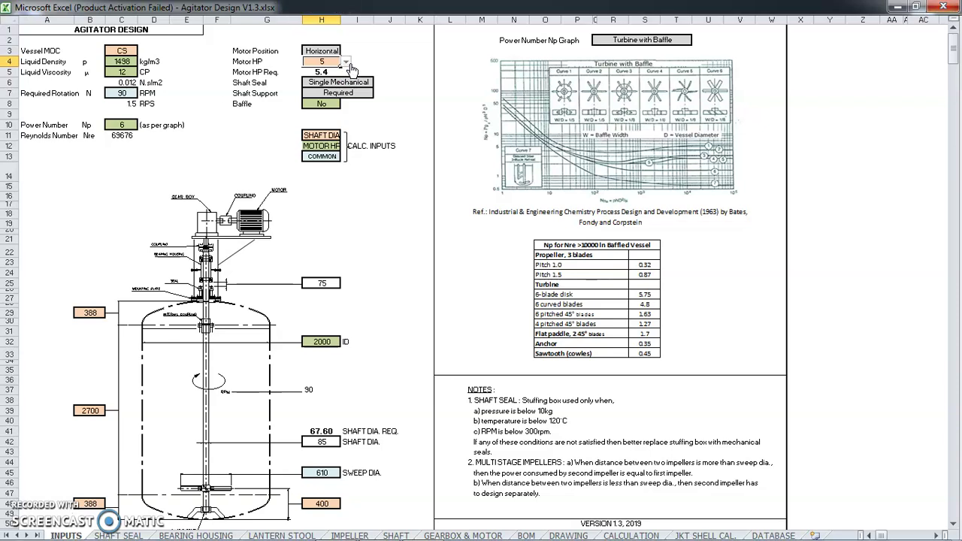
Choose 7.5 from the Motor HP dropdown in H4, giving a 77.40 required shaft diameter
{"action": "left_click", "coordinate": [346, 63]}
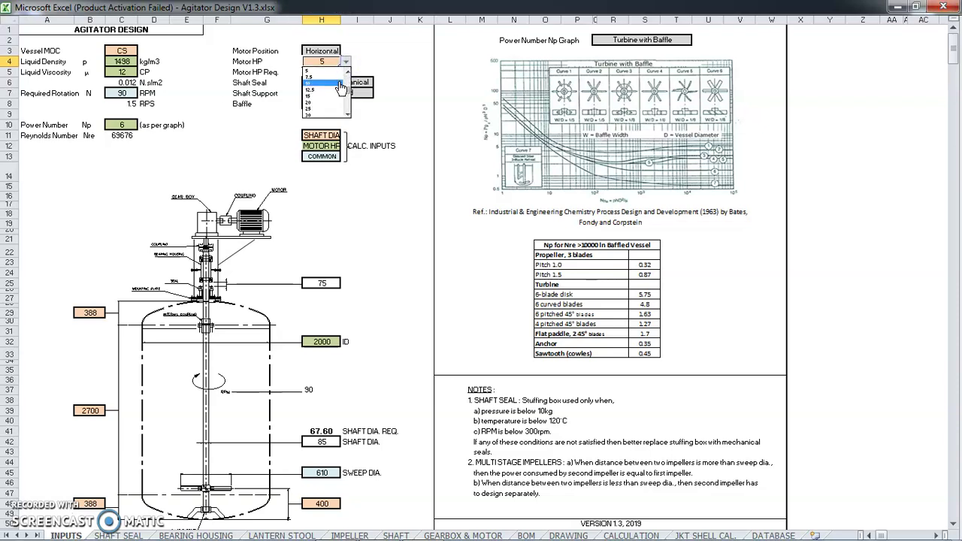
{"action": "left_click", "coordinate": [336, 77]}
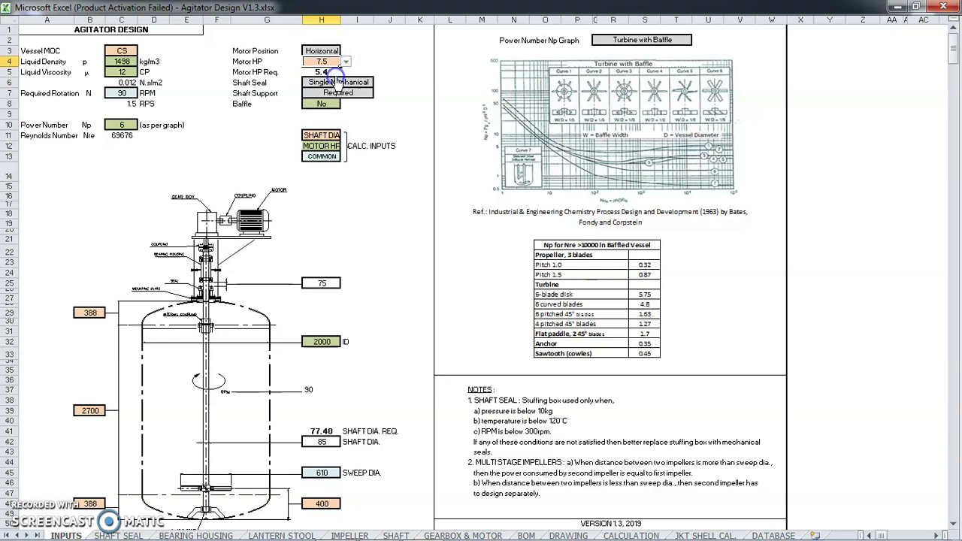
{"action": "left_click", "coordinate": [328, 75]}
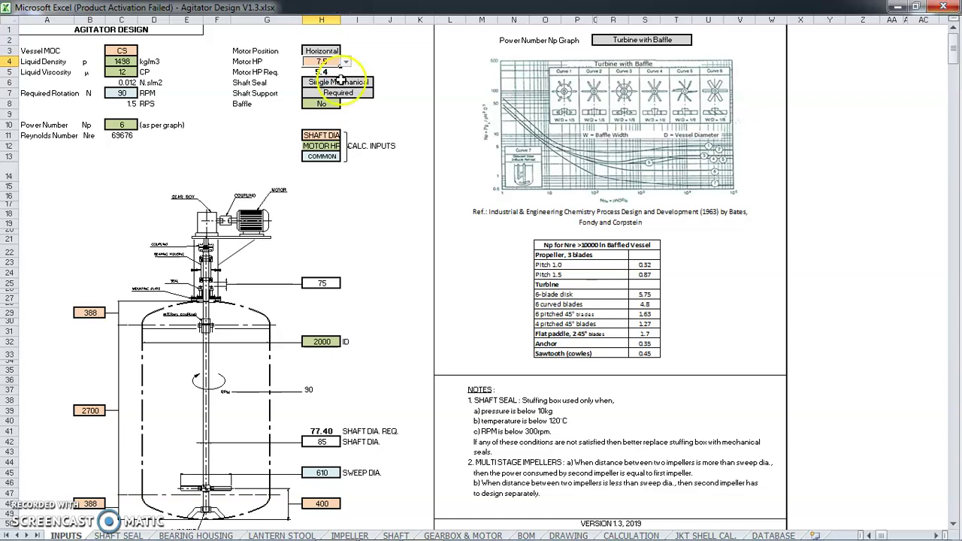
{"action": "left_click", "coordinate": [392, 62]}
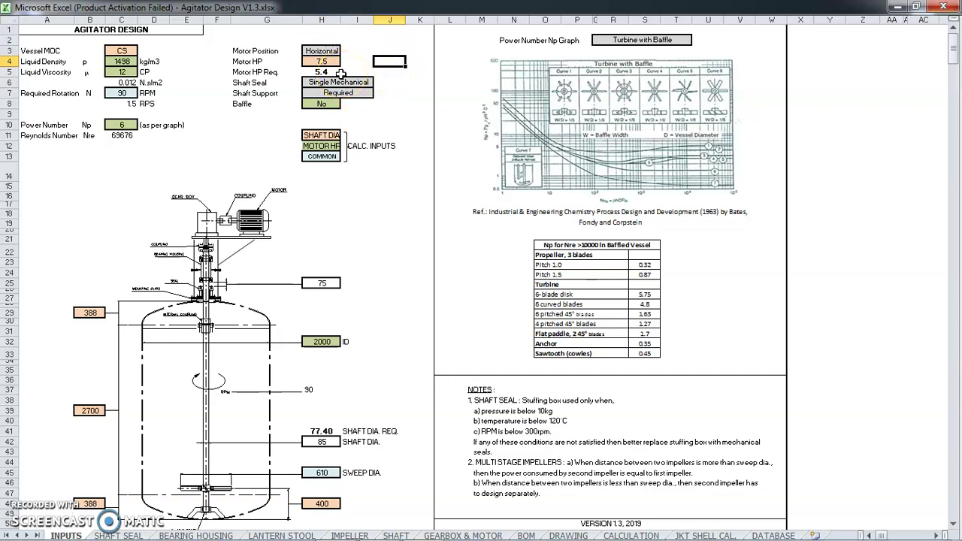
{"action": "left_click", "coordinate": [399, 75]}
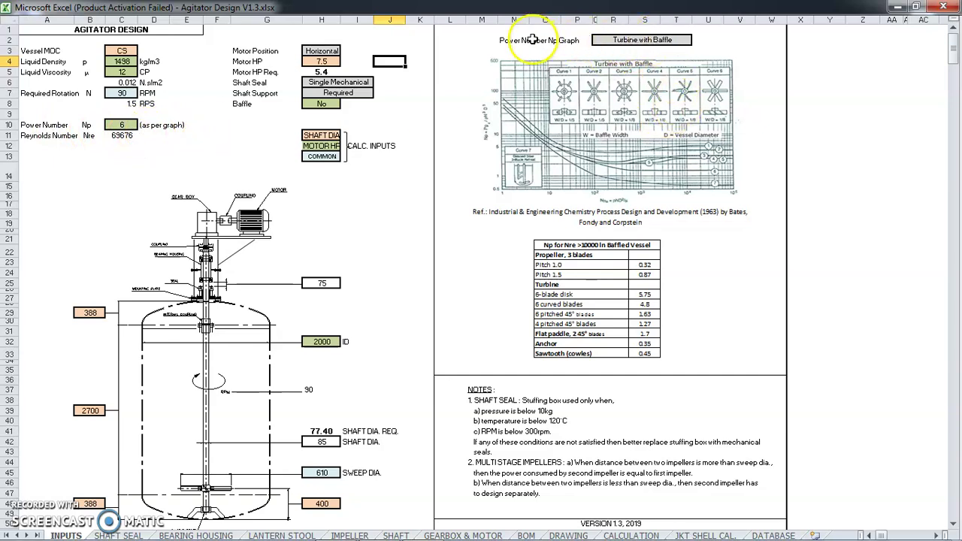
Change the Power Number Np Graph dropdown in R2:T2 from Turbine with Baffle to Anchor
{"action": "left_click", "coordinate": [640, 40]}
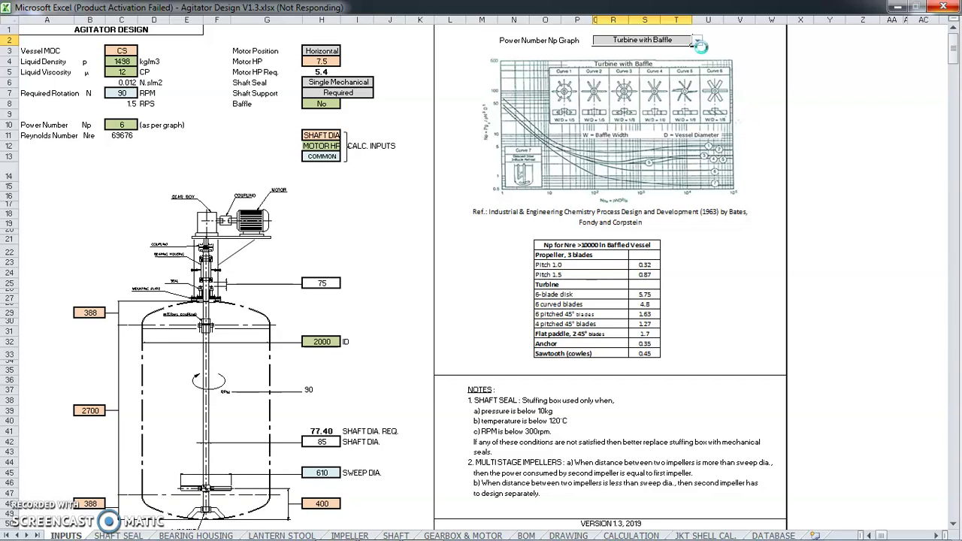
{"action": "left_click", "coordinate": [696, 41]}
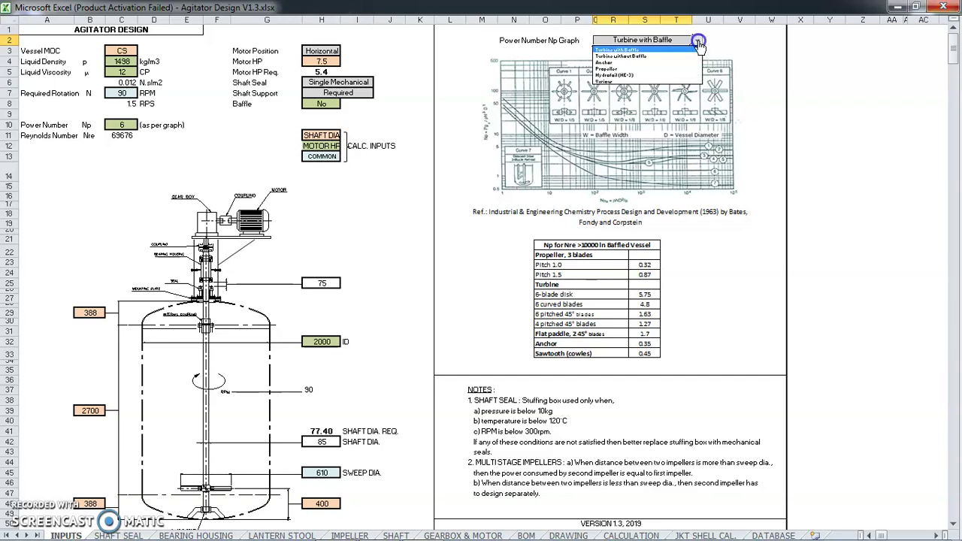
{"action": "left_click", "coordinate": [635, 62]}
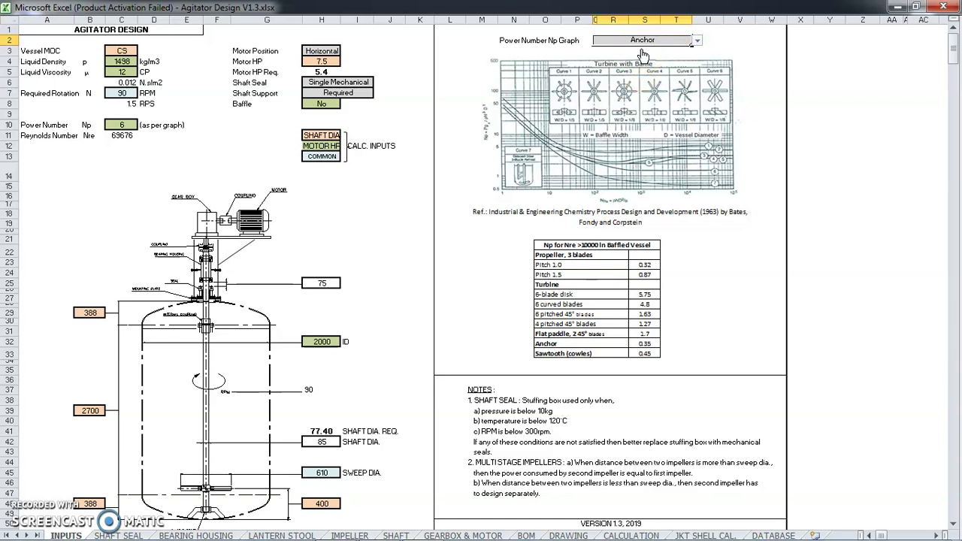
{"action": "left_click", "coordinate": [641, 45]}
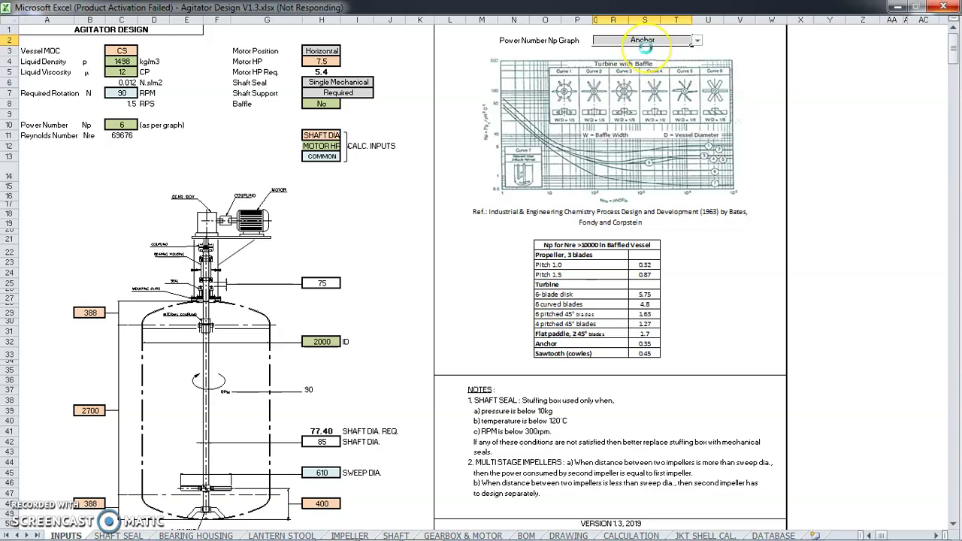